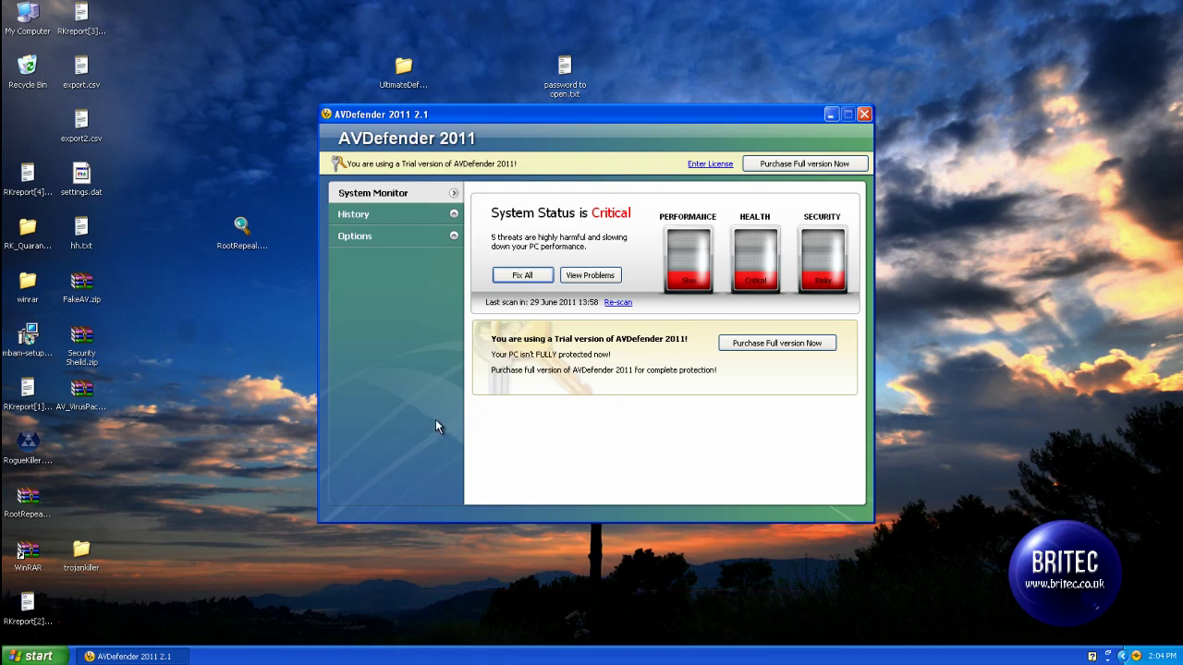
Try to open Task Manager and run regedit, and close the security alert
right_click(576, 657)
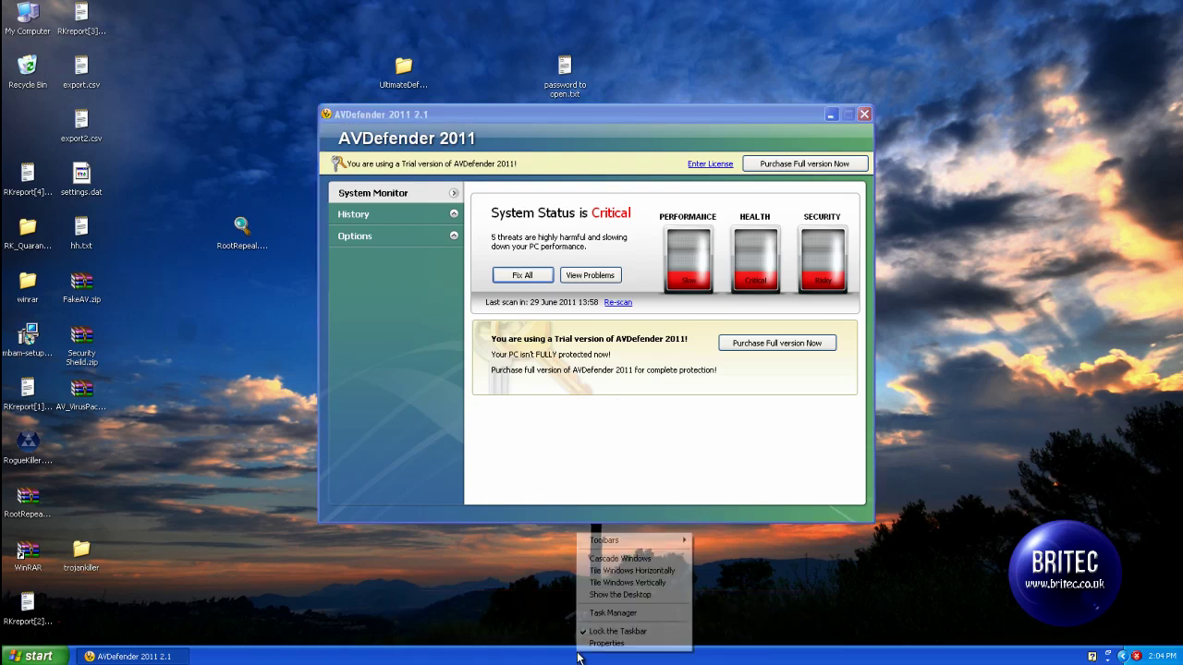
click(601, 612)
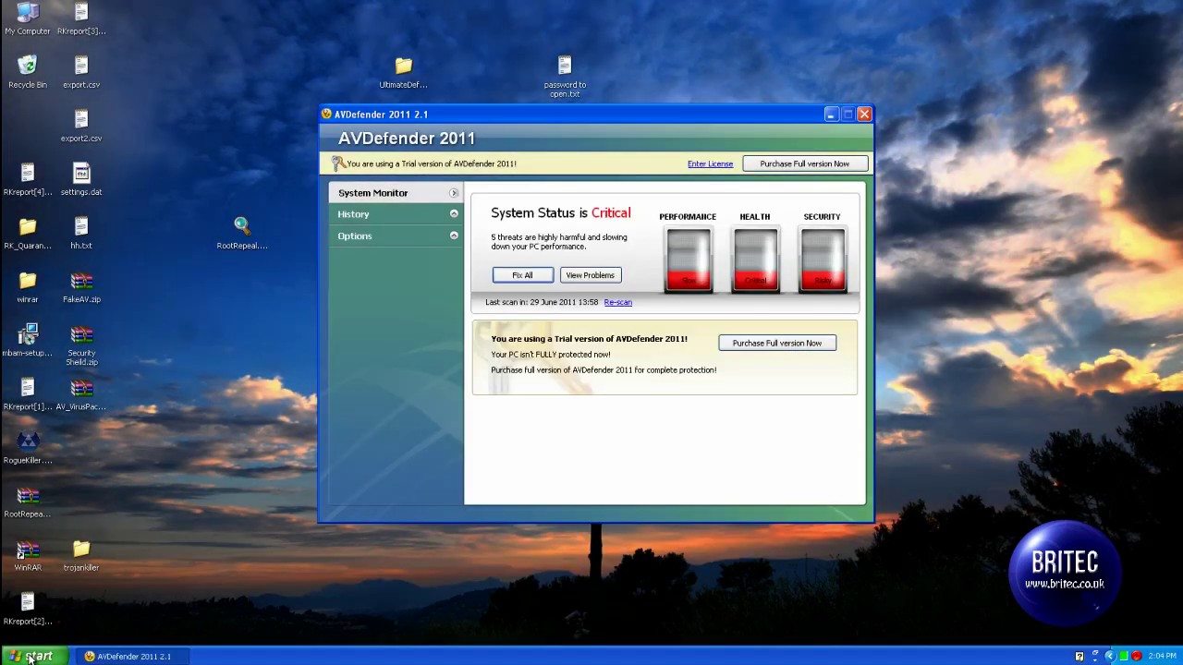
click(28, 657)
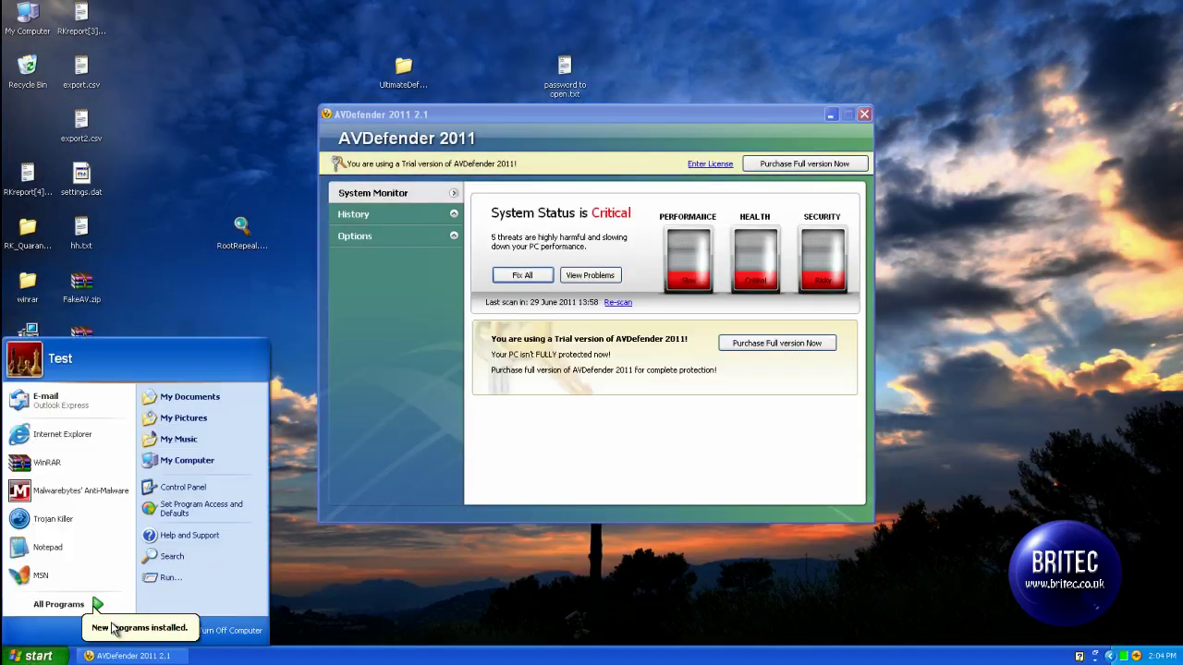
click(198, 578)
text(r)
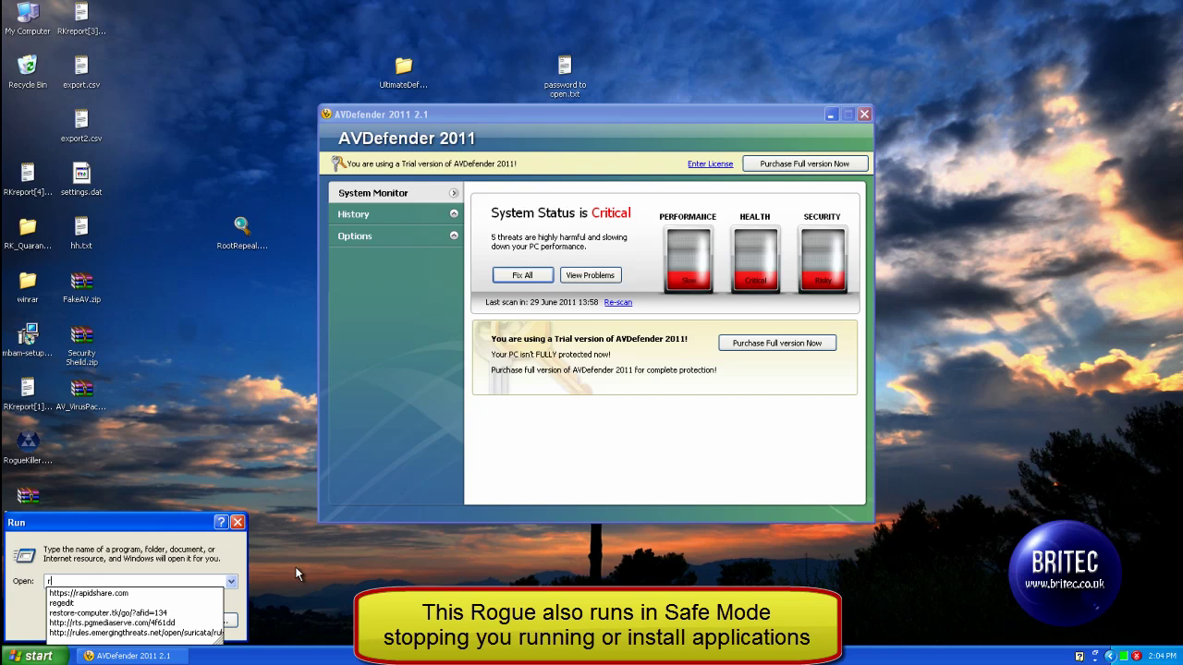
text(egedit)
key(Return)
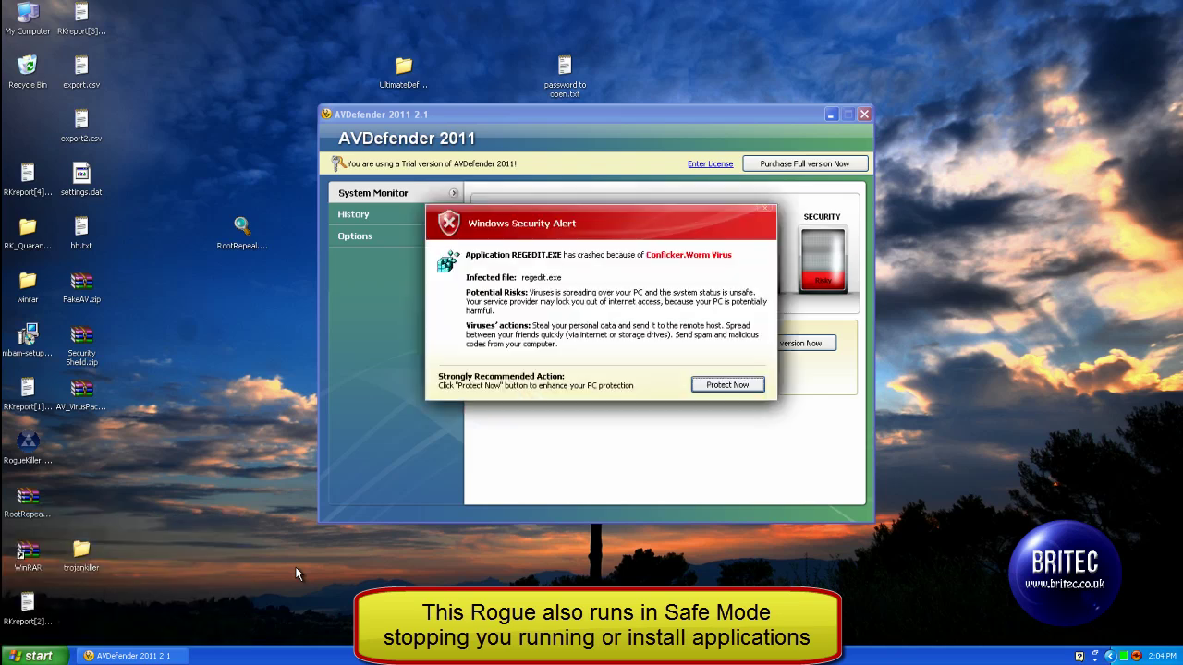
click(770, 212)
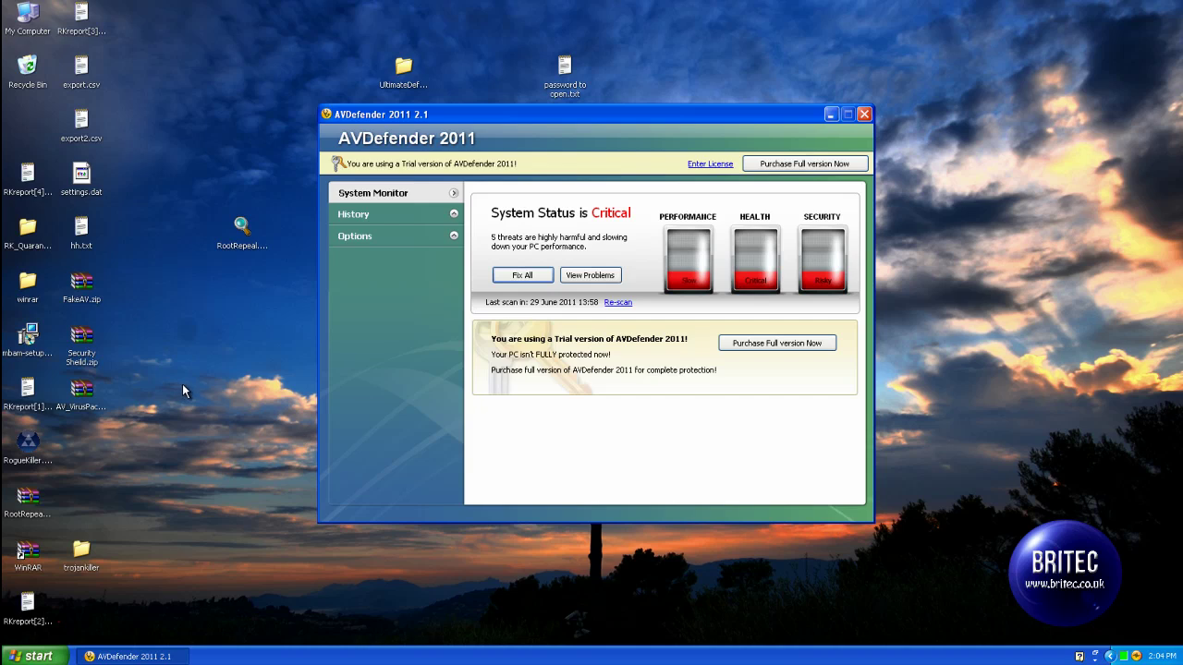
Open Internet Explorer, cancel the fake Google security warning and minimize the AVDefender 2011 window
click(37, 657)
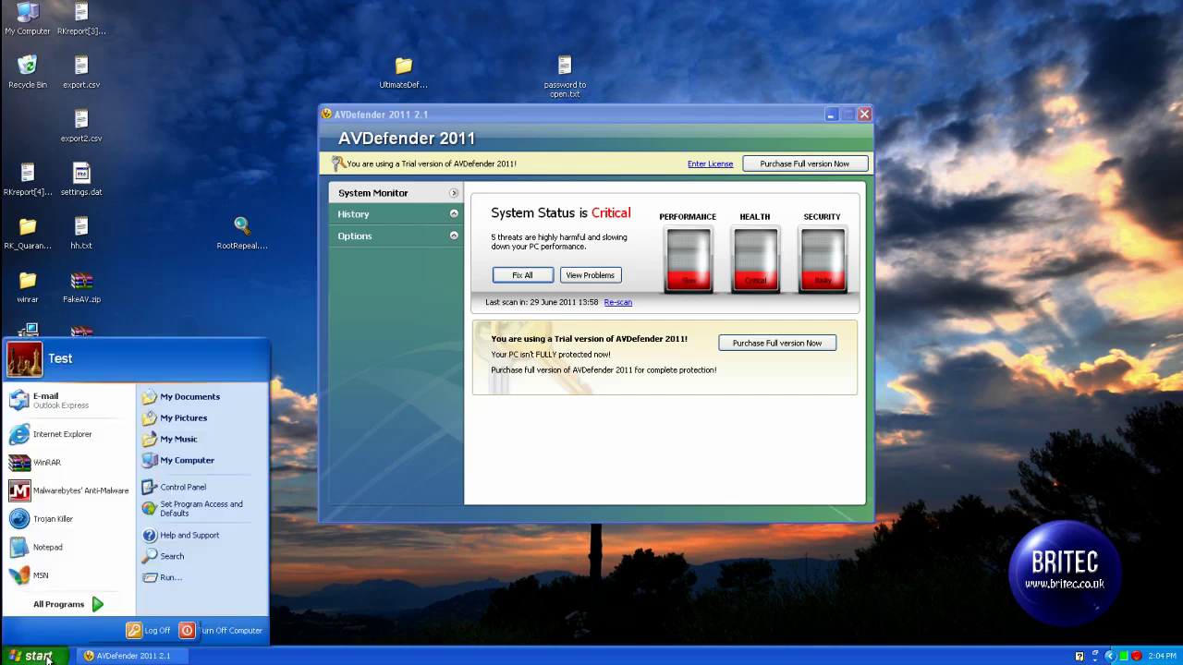
click(39, 439)
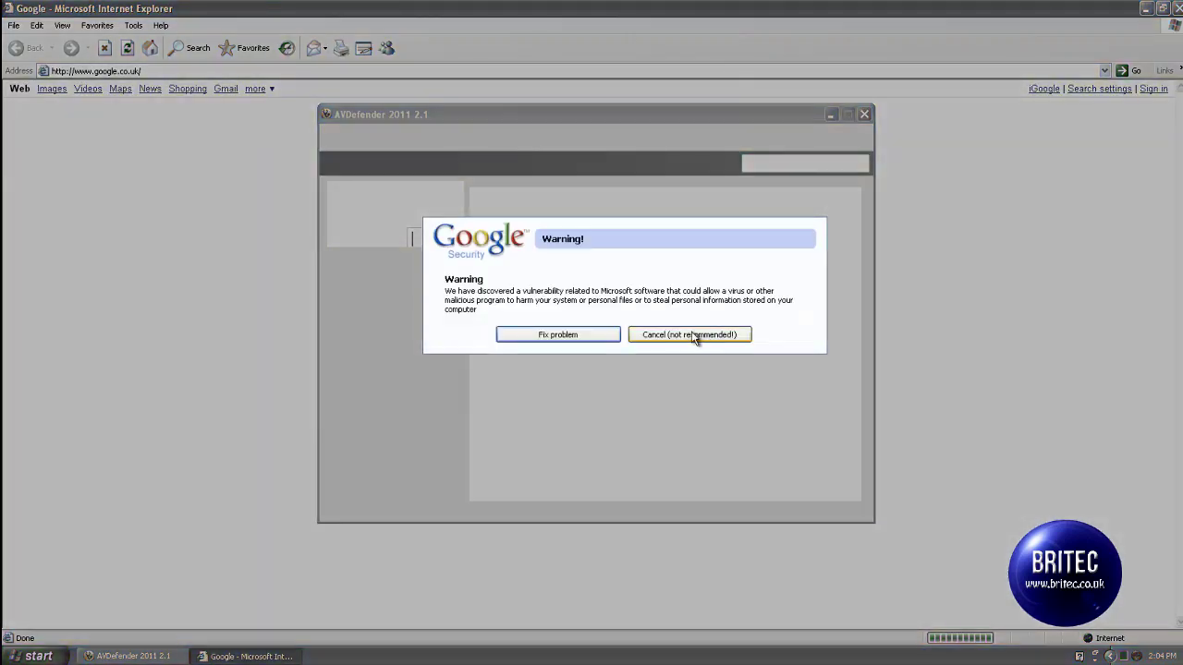
click(701, 342)
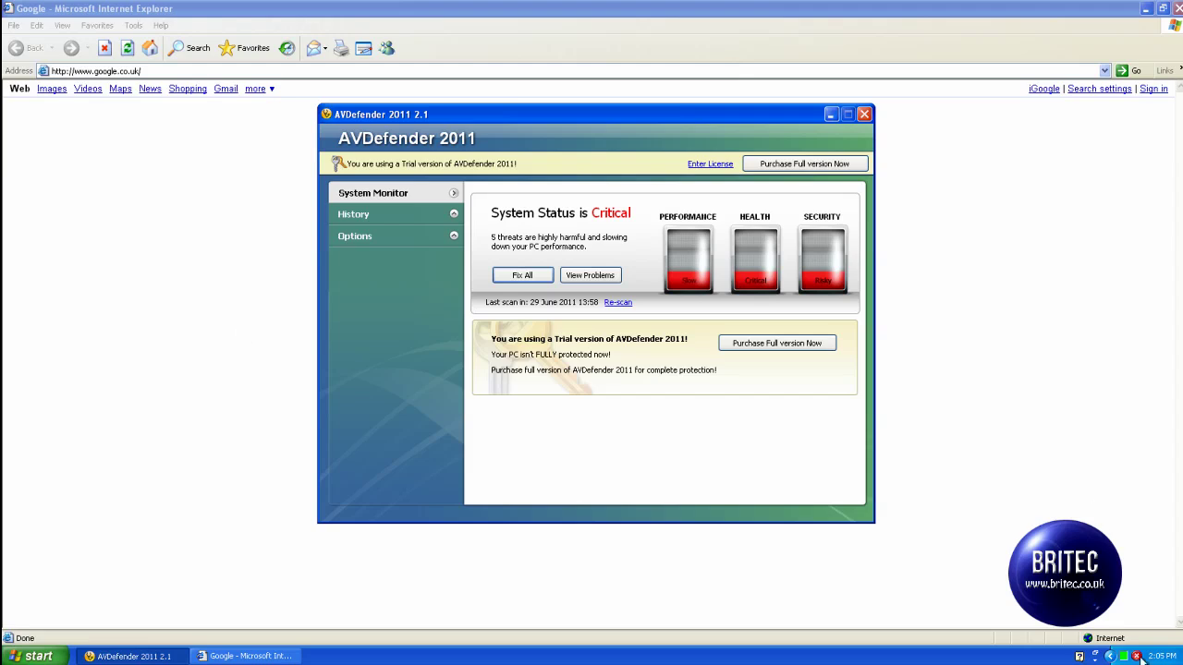
click(831, 114)
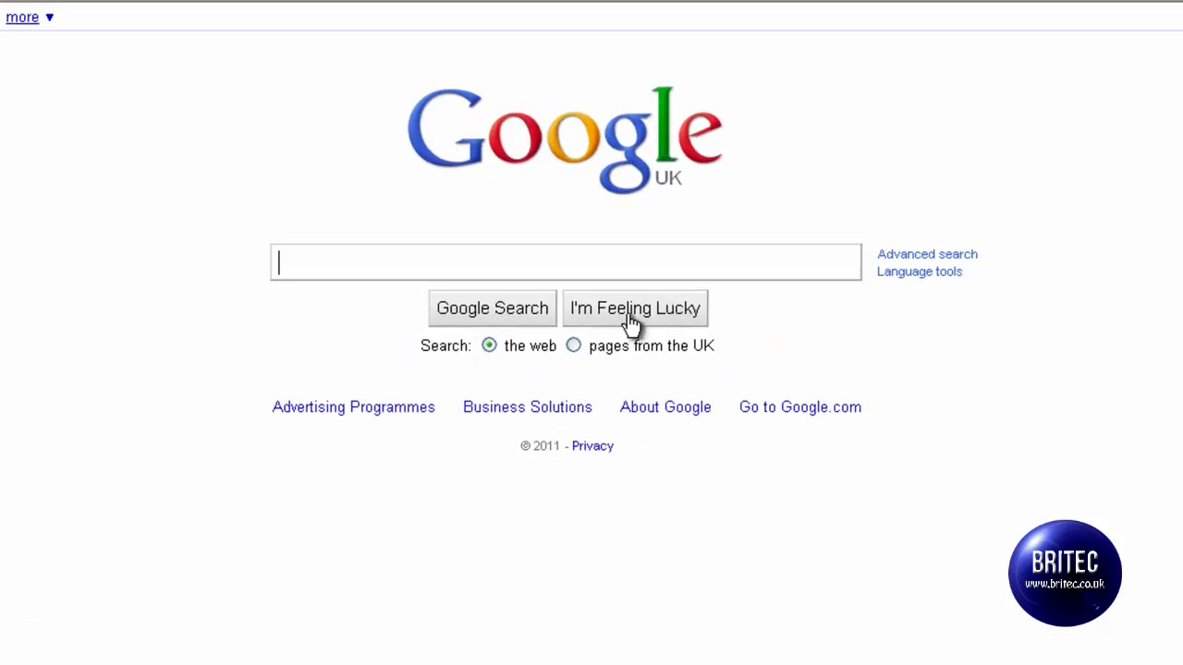
Search Google for "roguekiller" and dismiss the AVDefender warnings by continuing unprotected
text(ro)
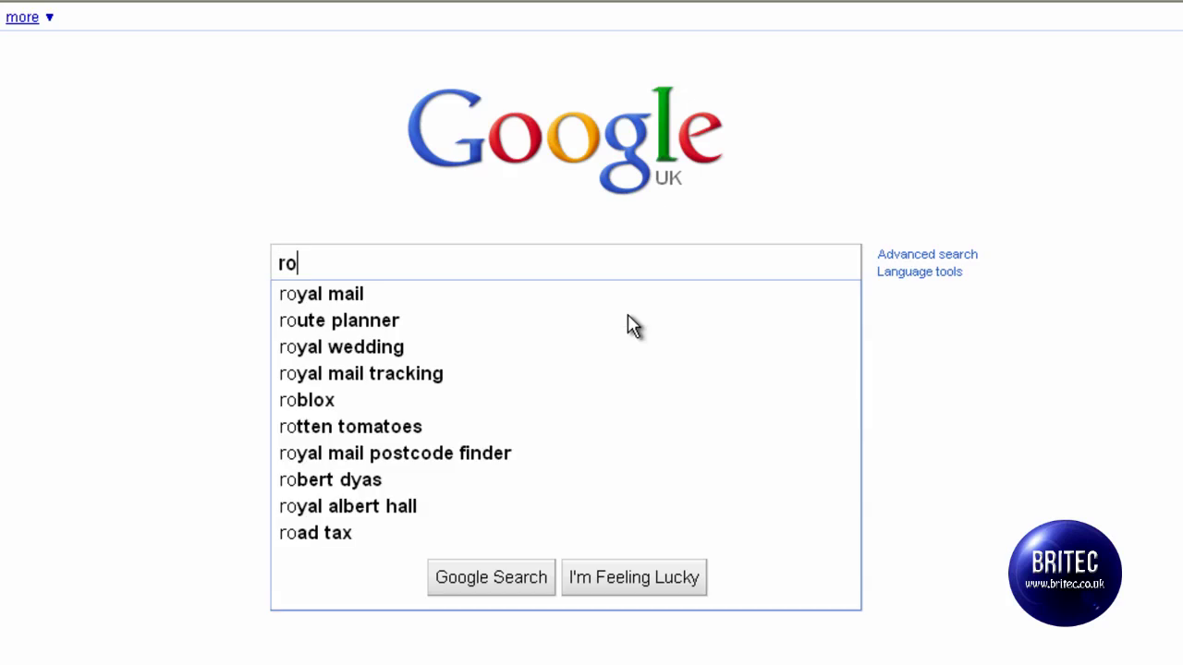
text(gue)
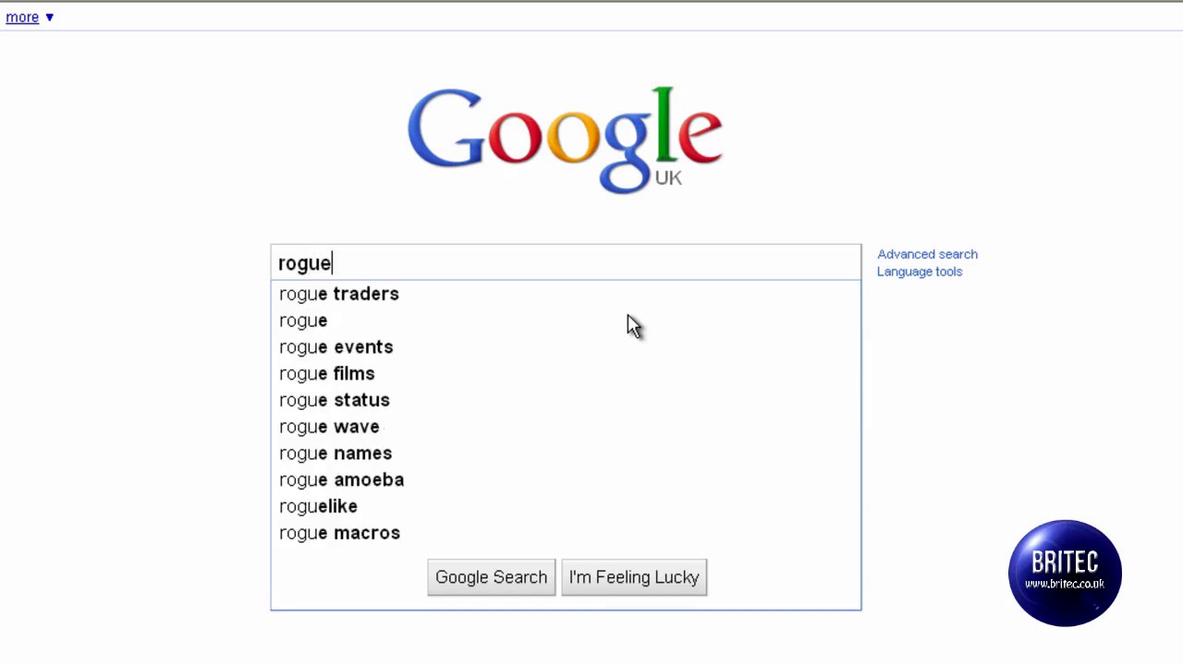
text(killer)
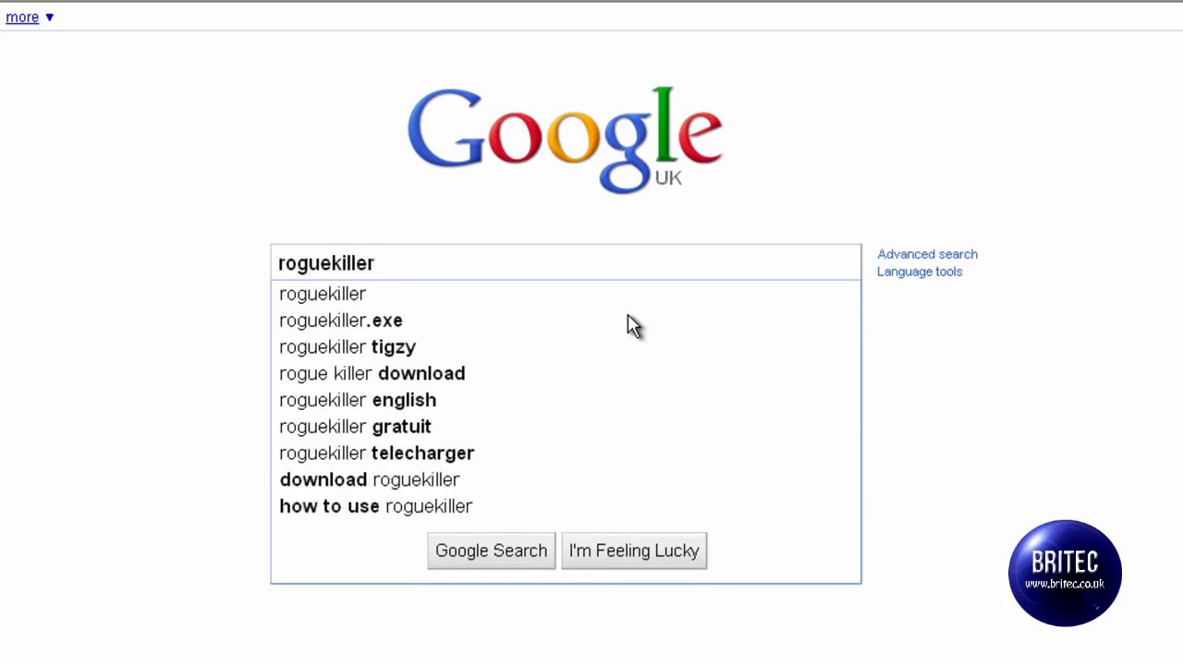
key(Return)
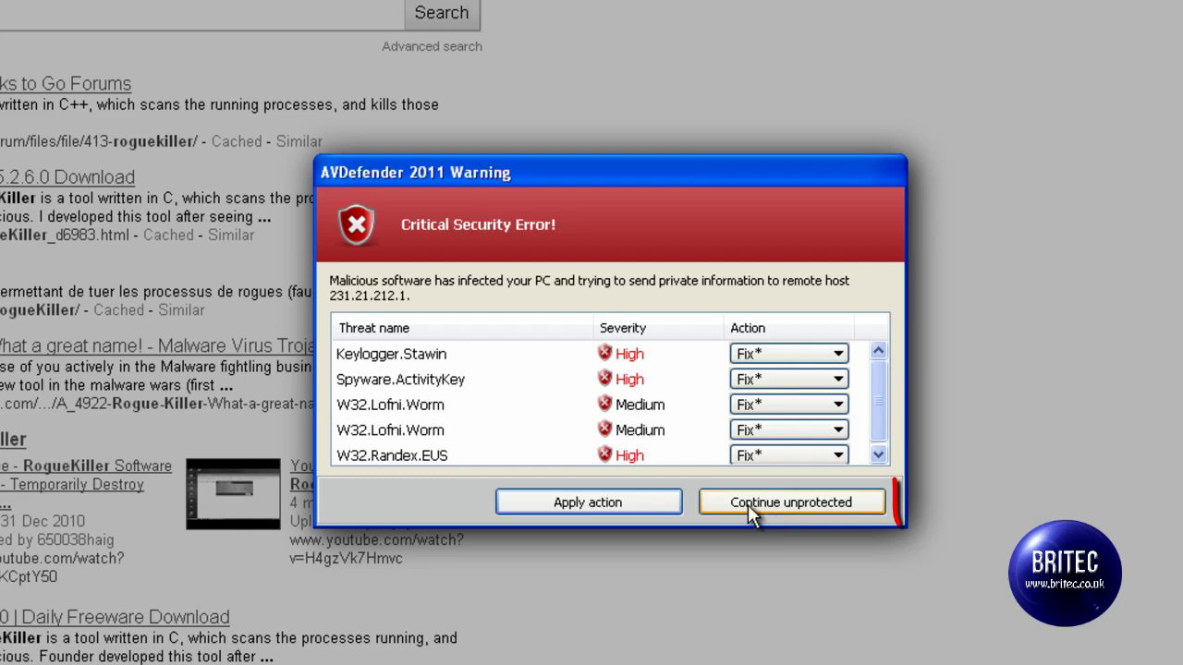
click(817, 513)
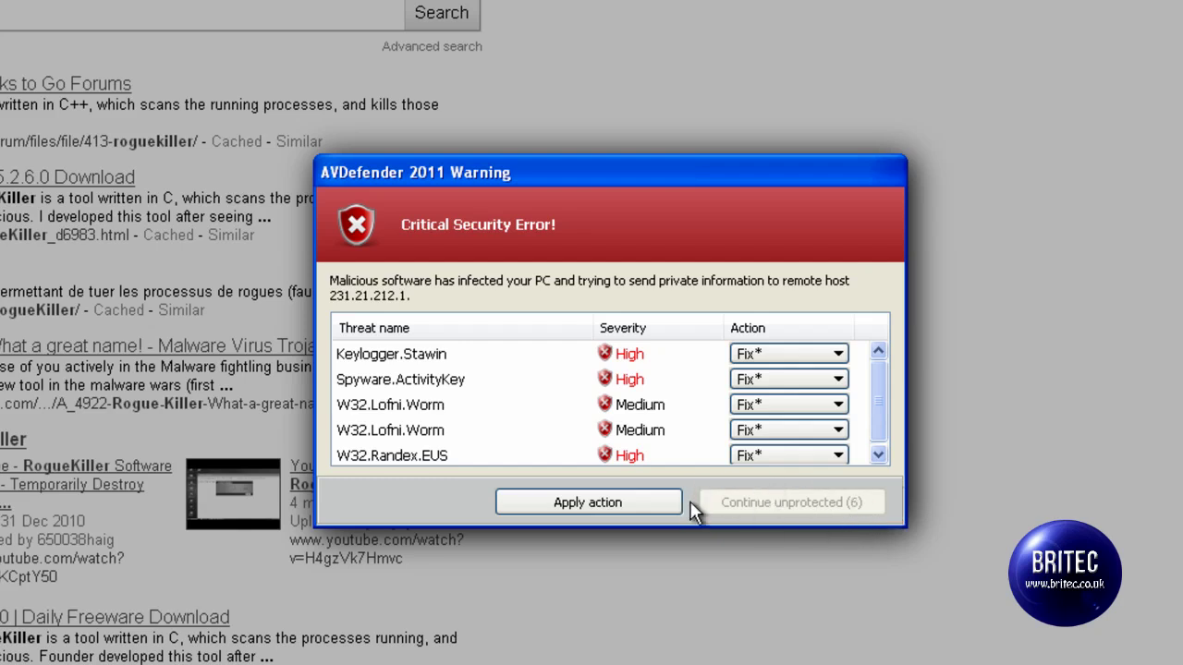
click(787, 502)
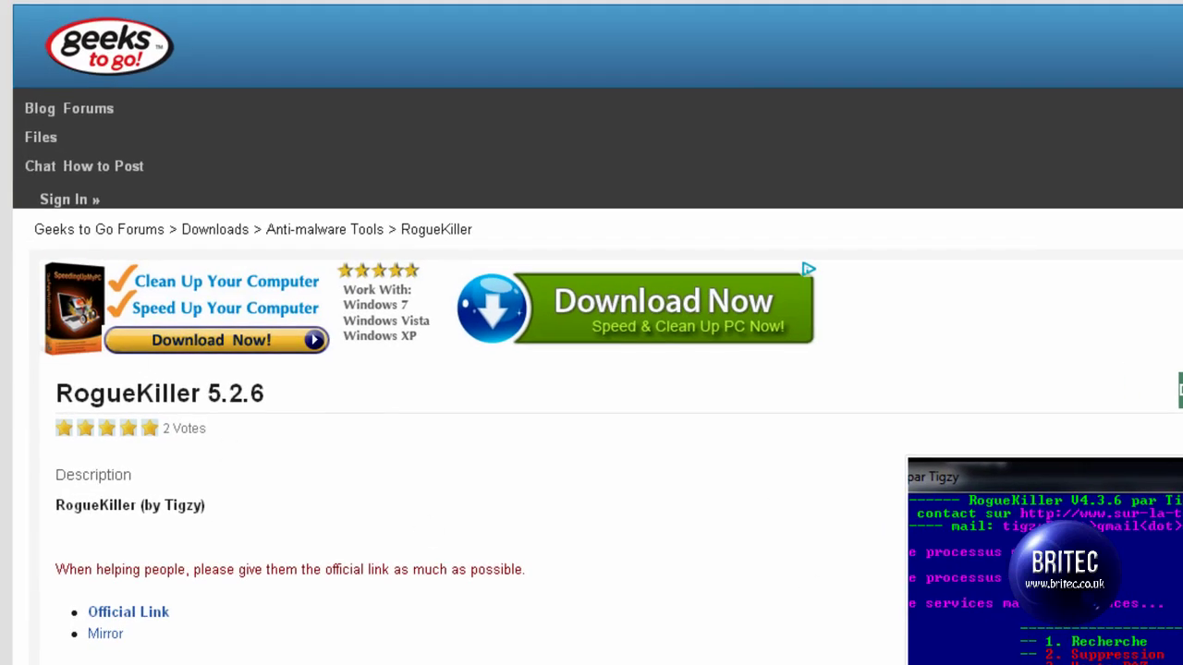
Download RogueKiller.exe from its Geeks to Go page to the Desktop, replacing the existing copy, and move its icon away from the others
scroll(592, 370, down, 5)
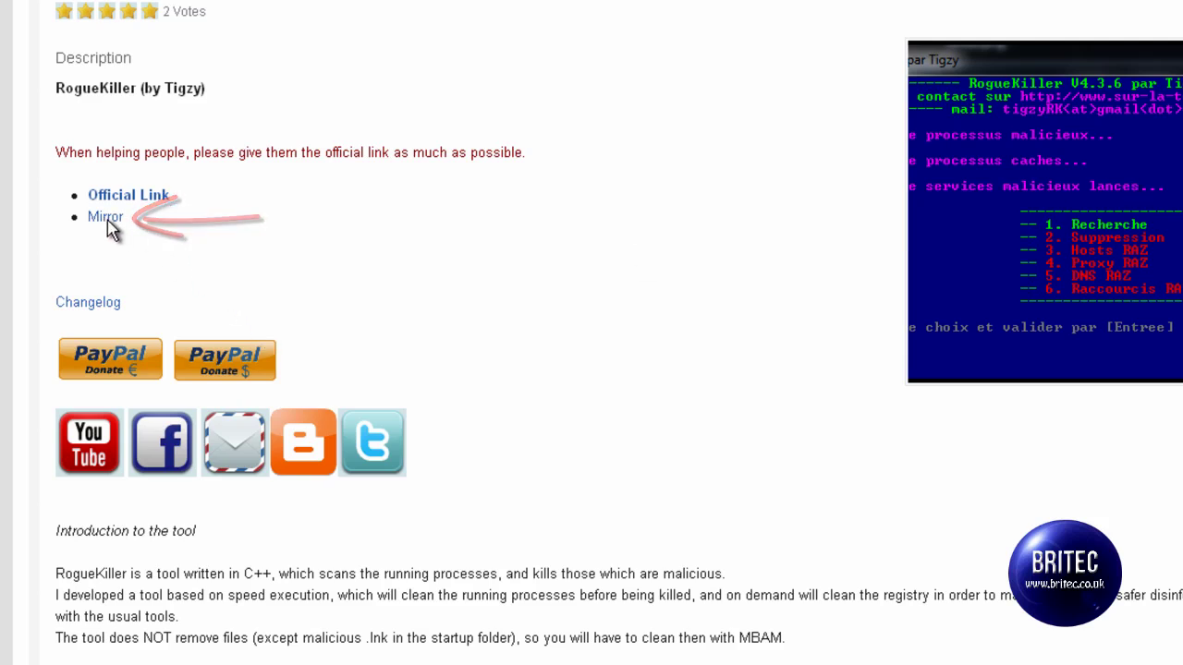
scroll(425, 521, up, 2)
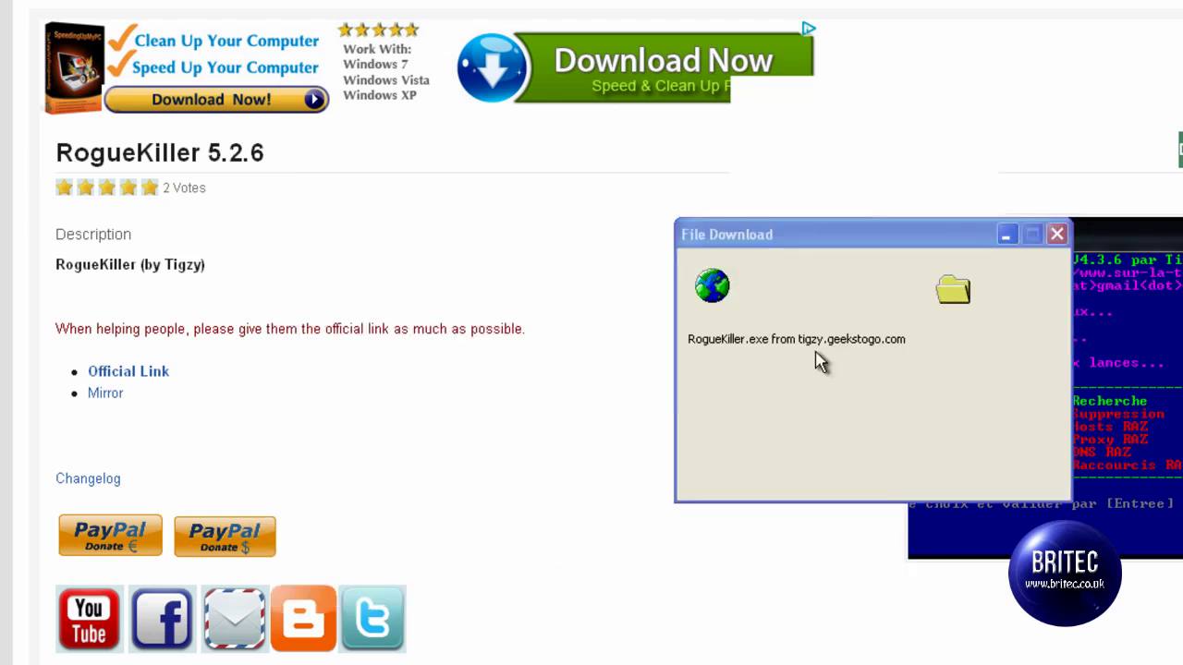
click(932, 388)
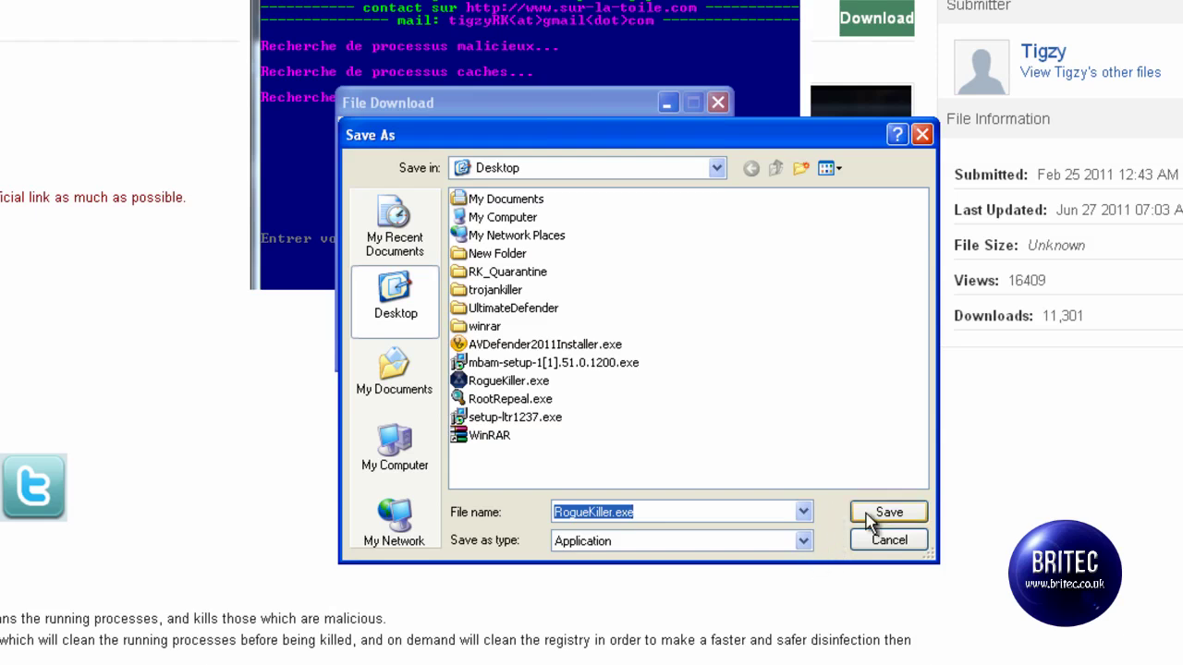
click(866, 515)
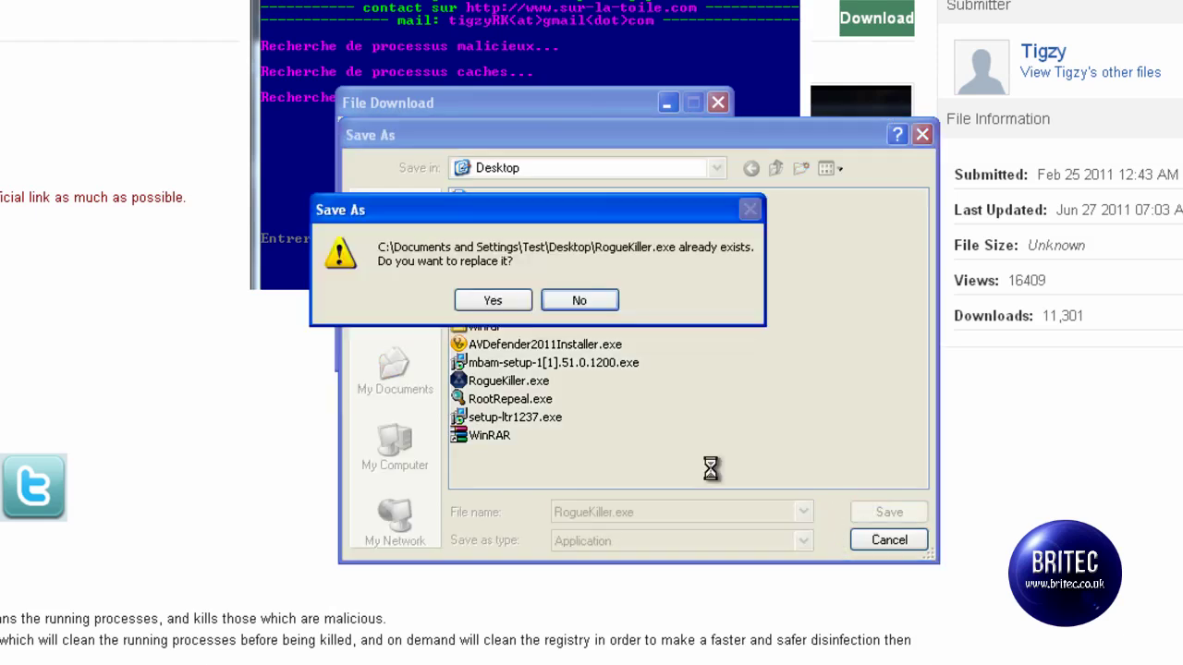
click(493, 302)
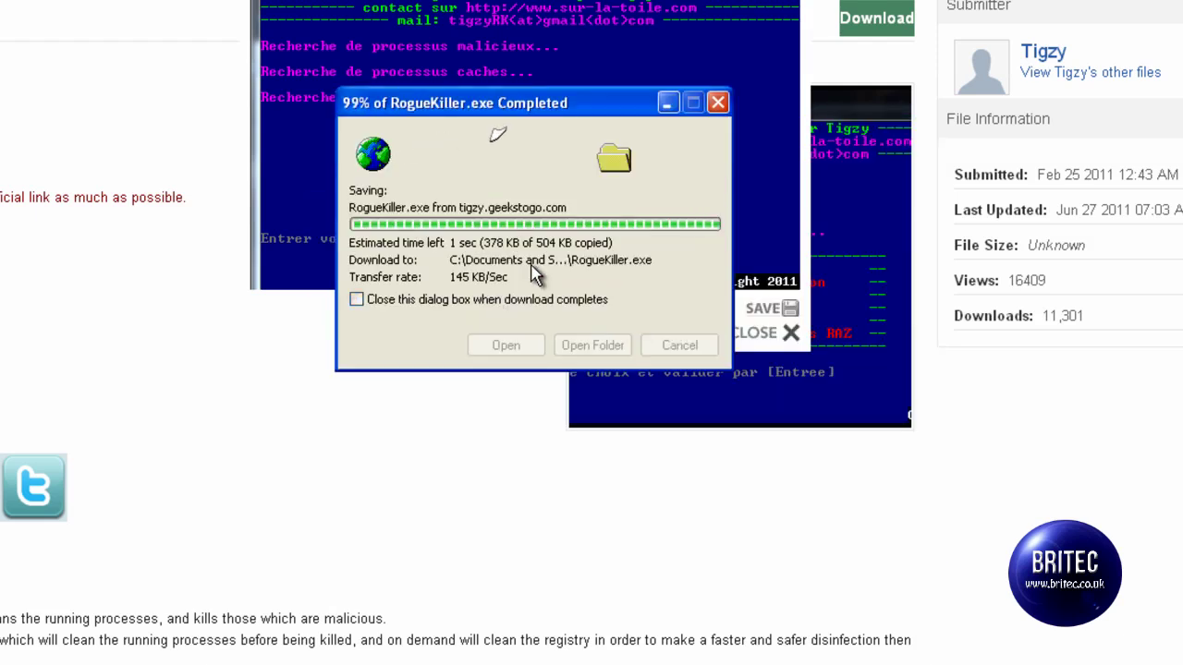
click(717, 102)
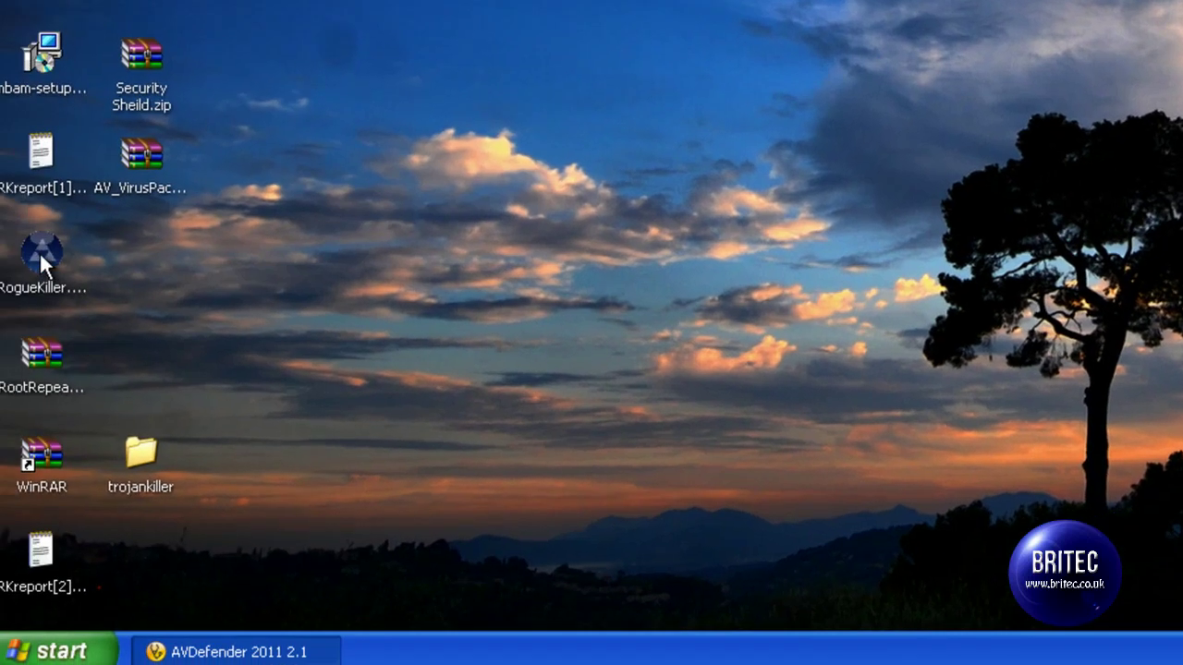
drag(39, 252, 989, 24)
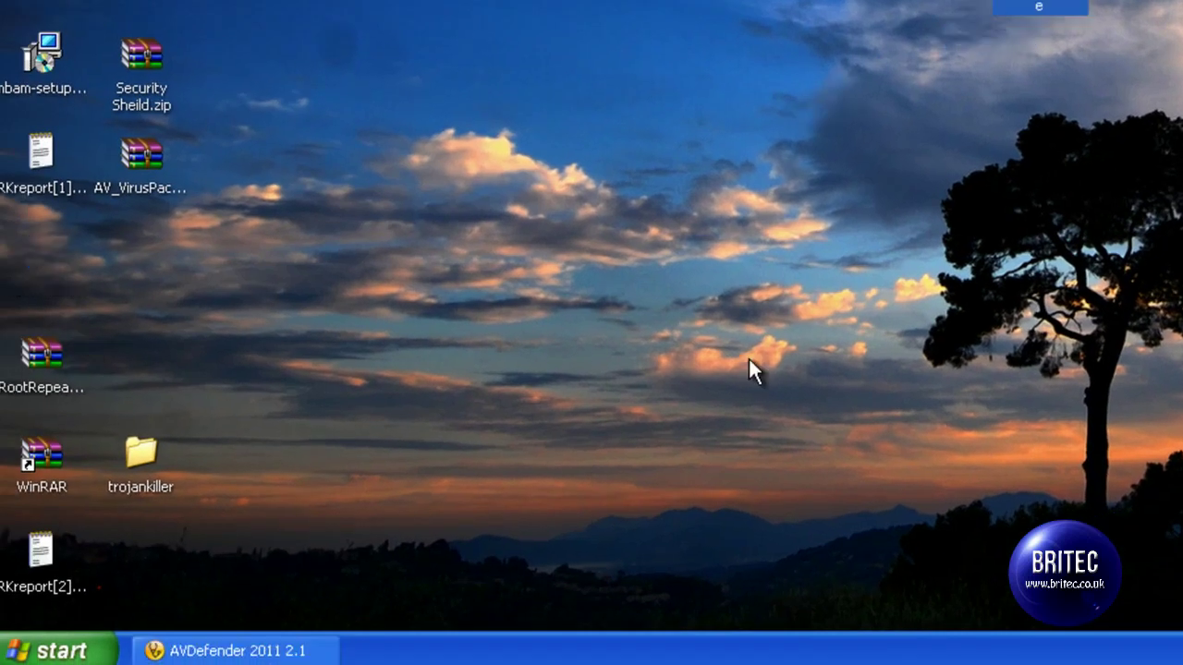
Open Internet Explorer again and go to live.sysinternals.com
click(82, 651)
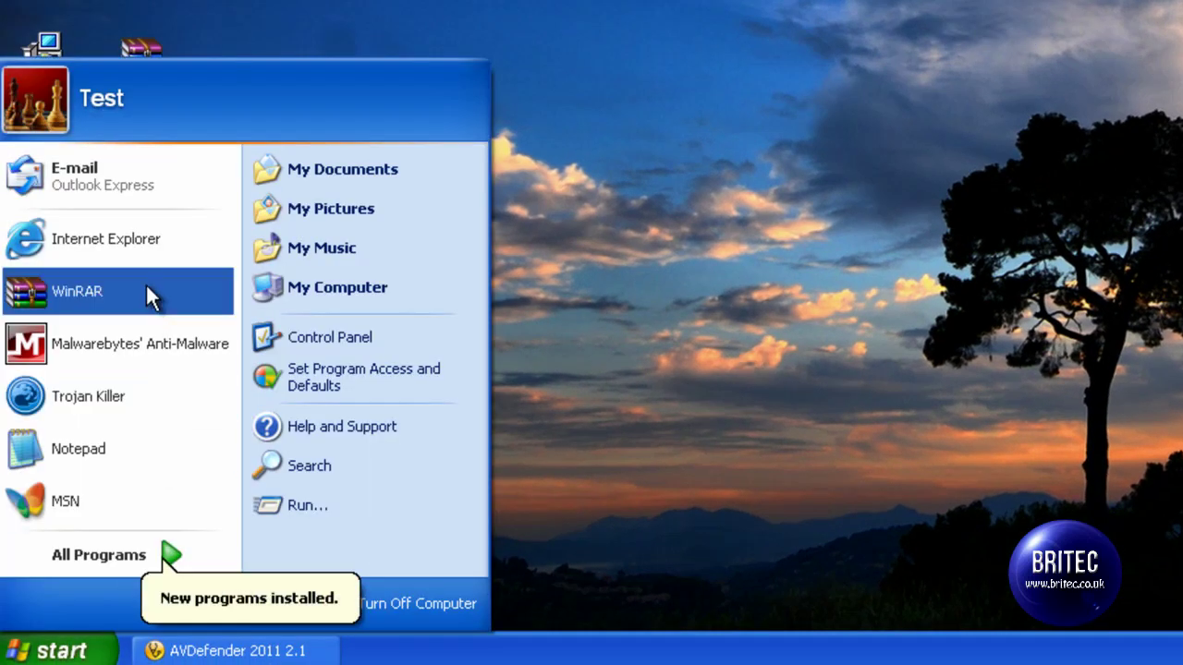
click(145, 249)
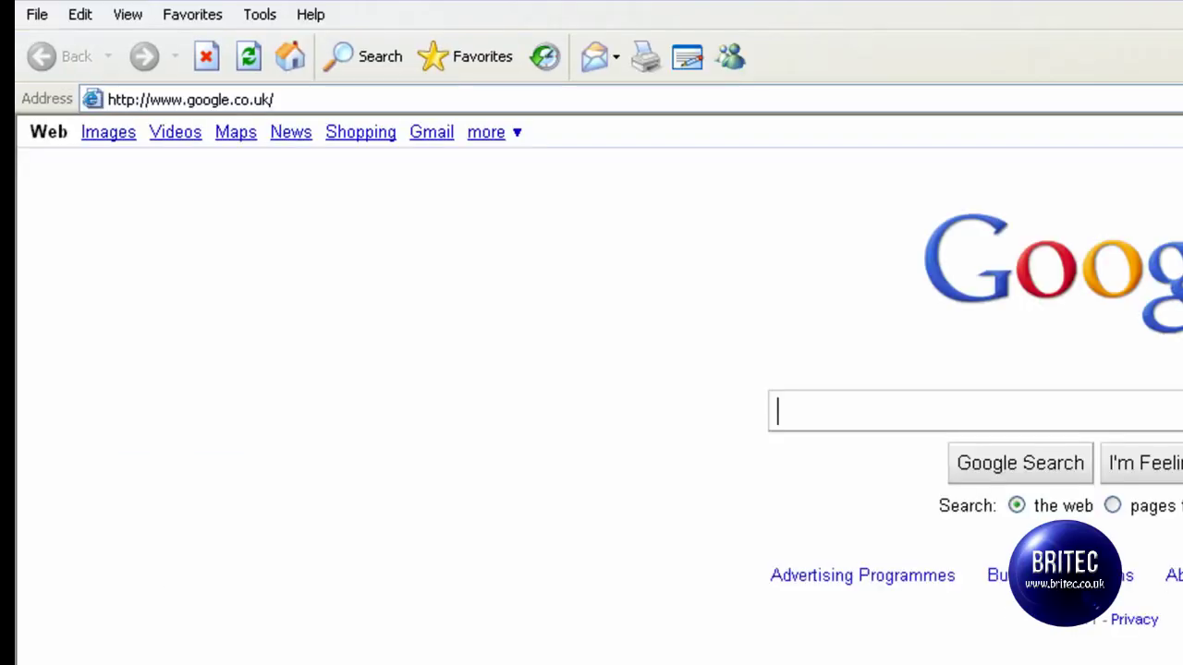
click(362, 97)
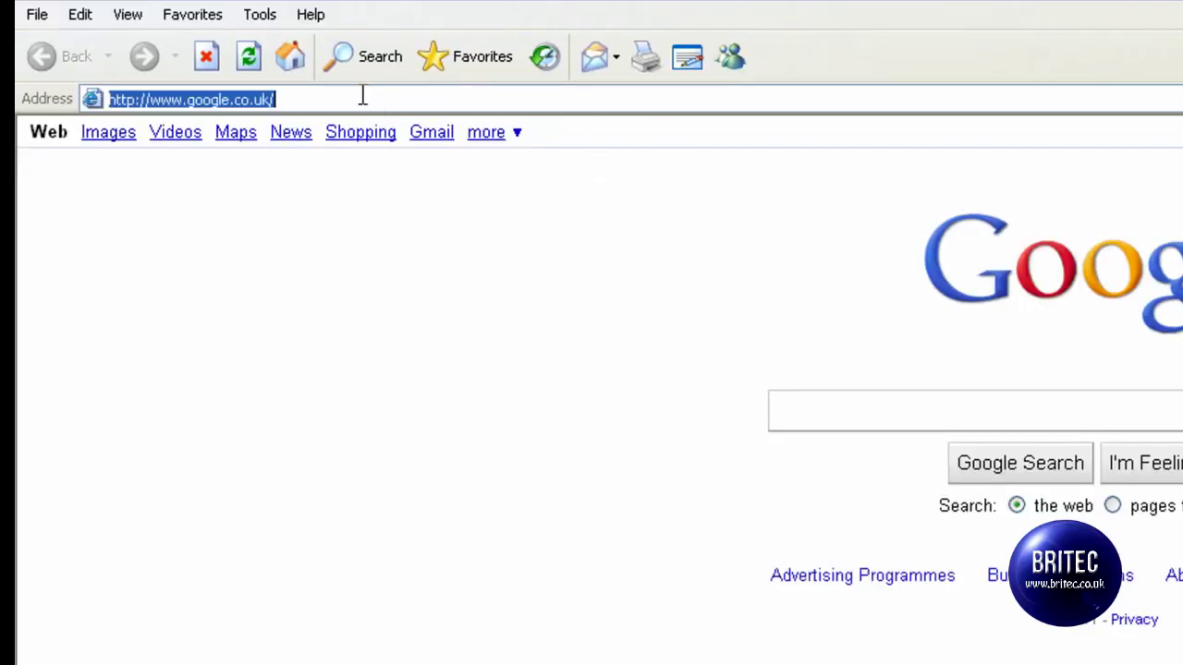
drag(342, 97, 190, 100)
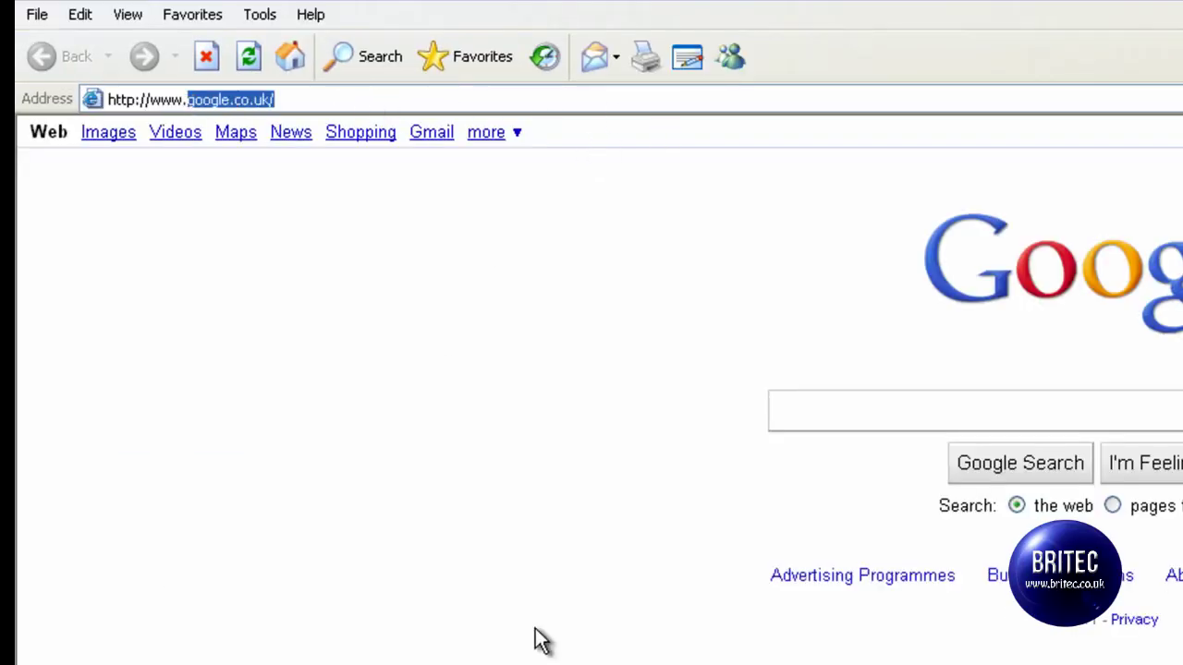
key(BackSpace)
key(BackSpace)
key(BackSpace)
key(BackSpace)
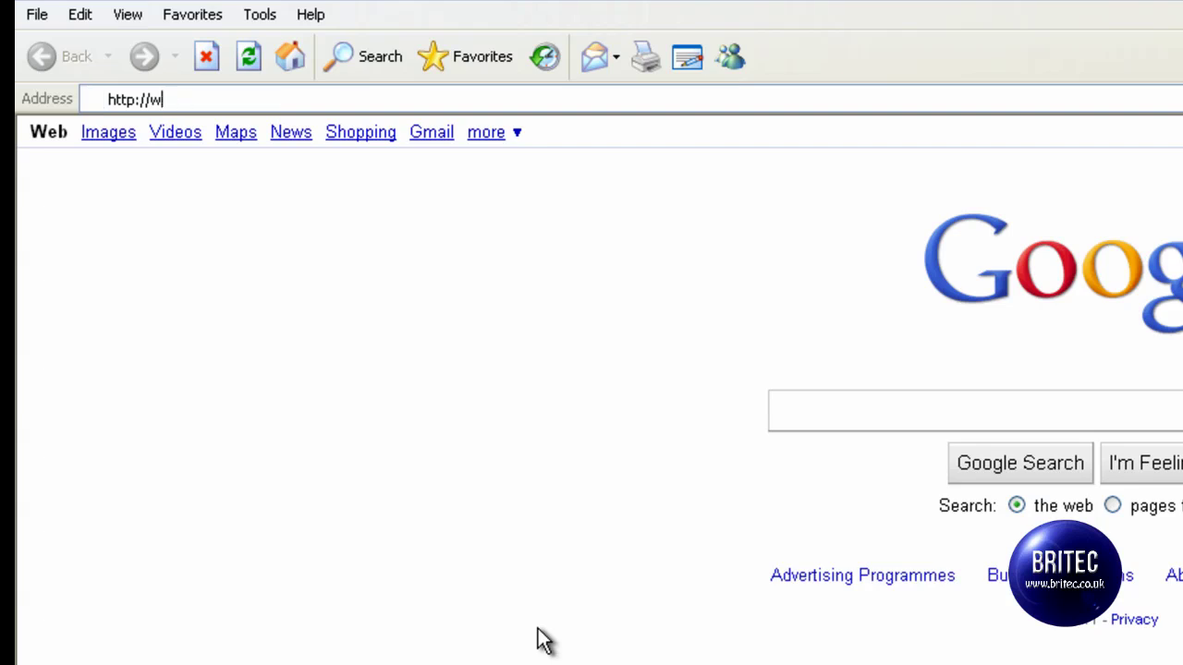
text(live.sysinternals.com)
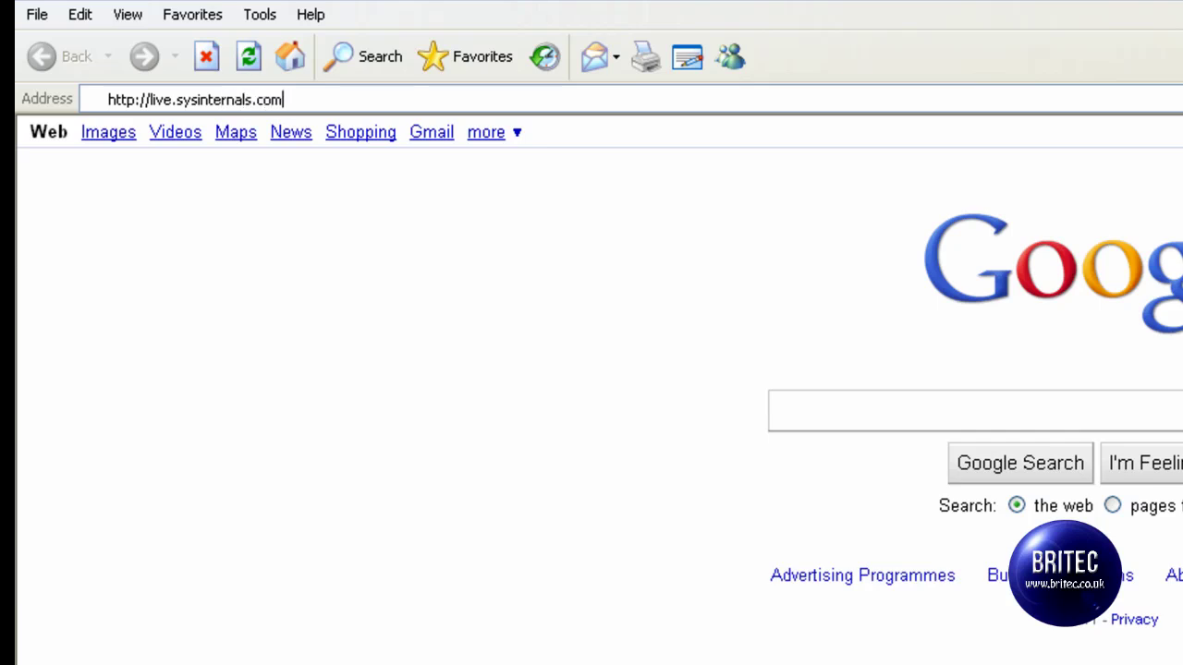
key(Return)
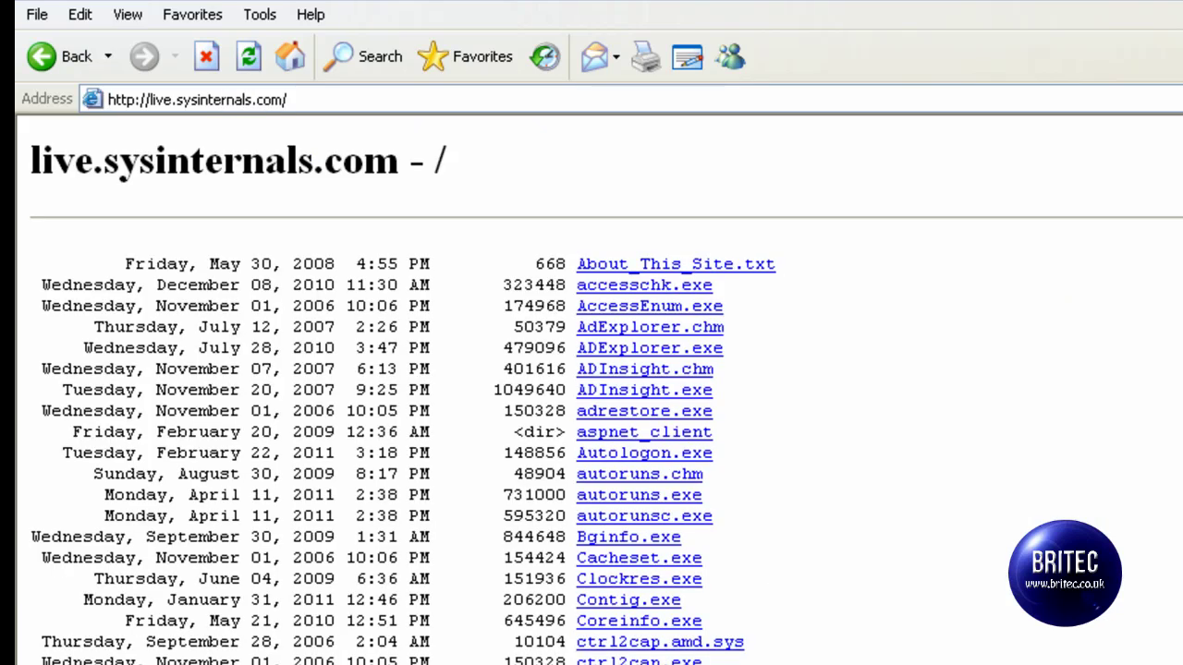
Start downloading procexp.exe from the Sysinternals file list and choose to save it
scroll(606, 390, down, 10)
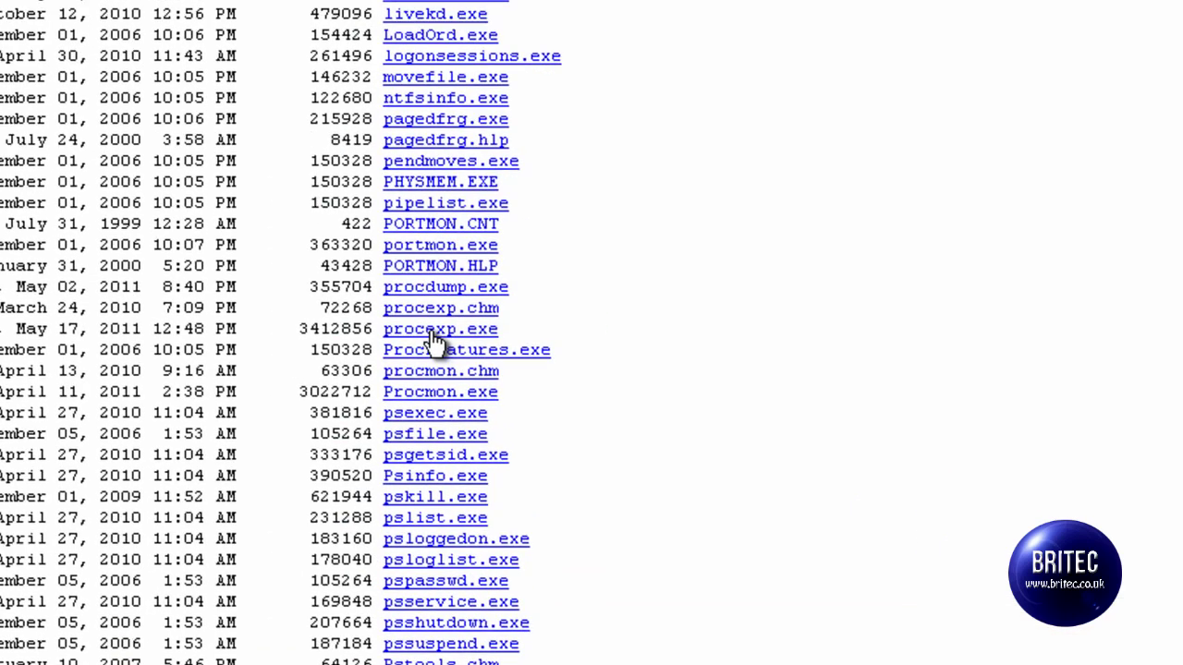
click(614, 230)
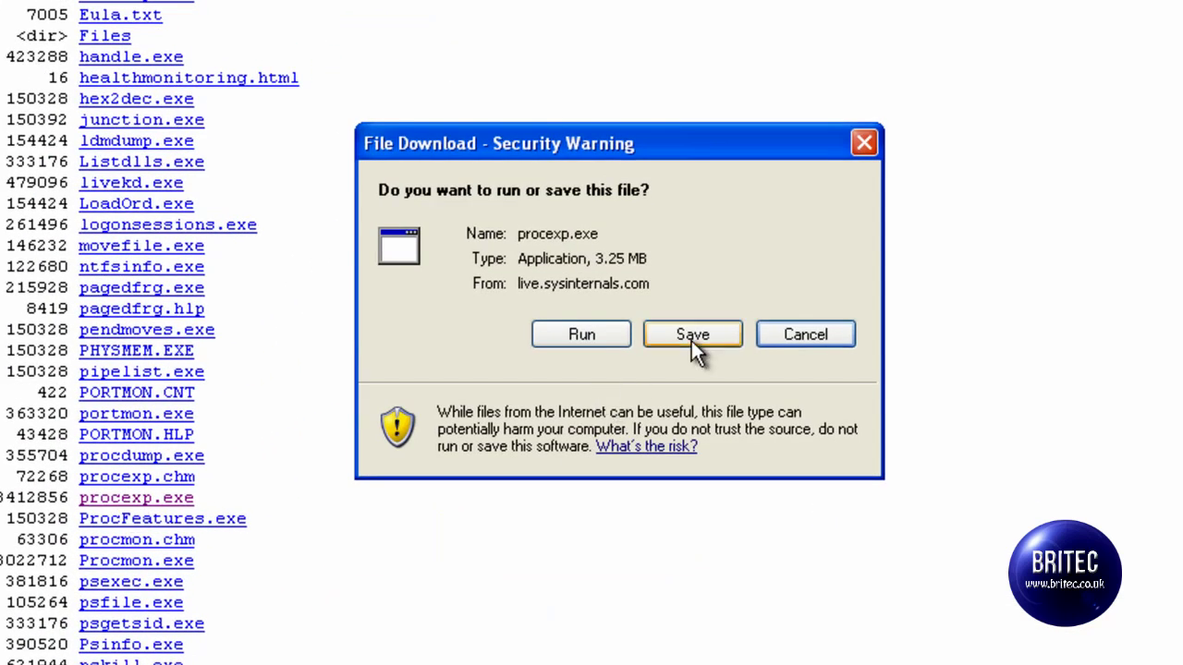
click(692, 335)
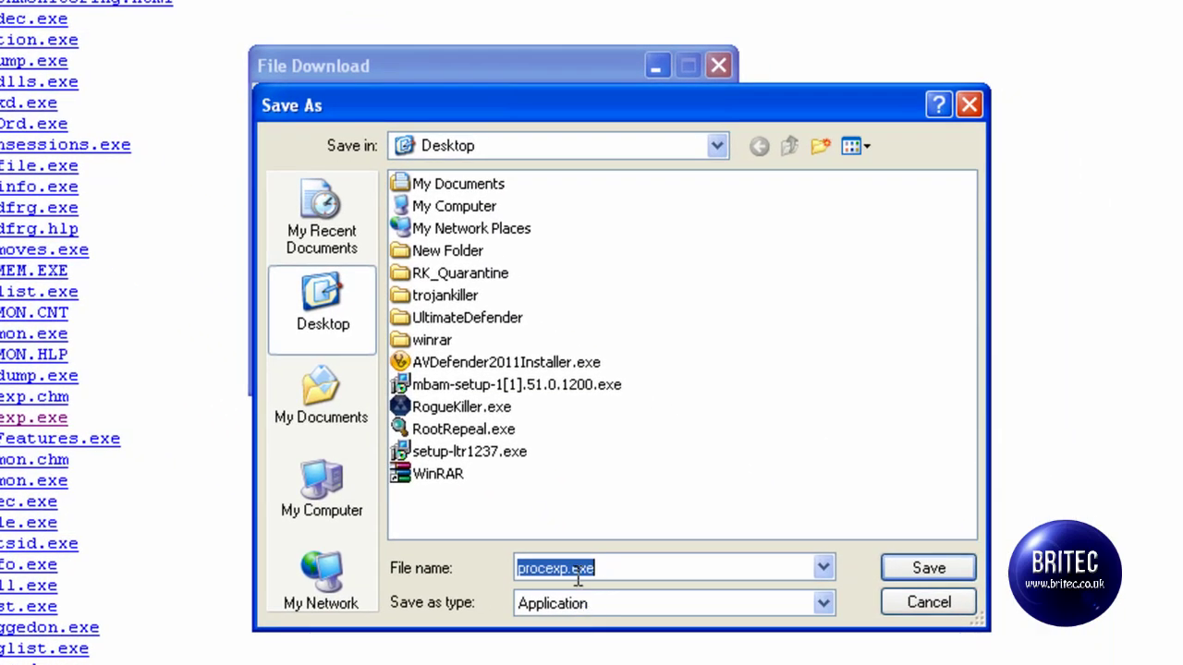
Save the Process Explorer download to the Desktop under the name iexplore.exe and put away its progress dialog
click(568, 570)
drag(568, 569, 396, 565)
text(iexp)
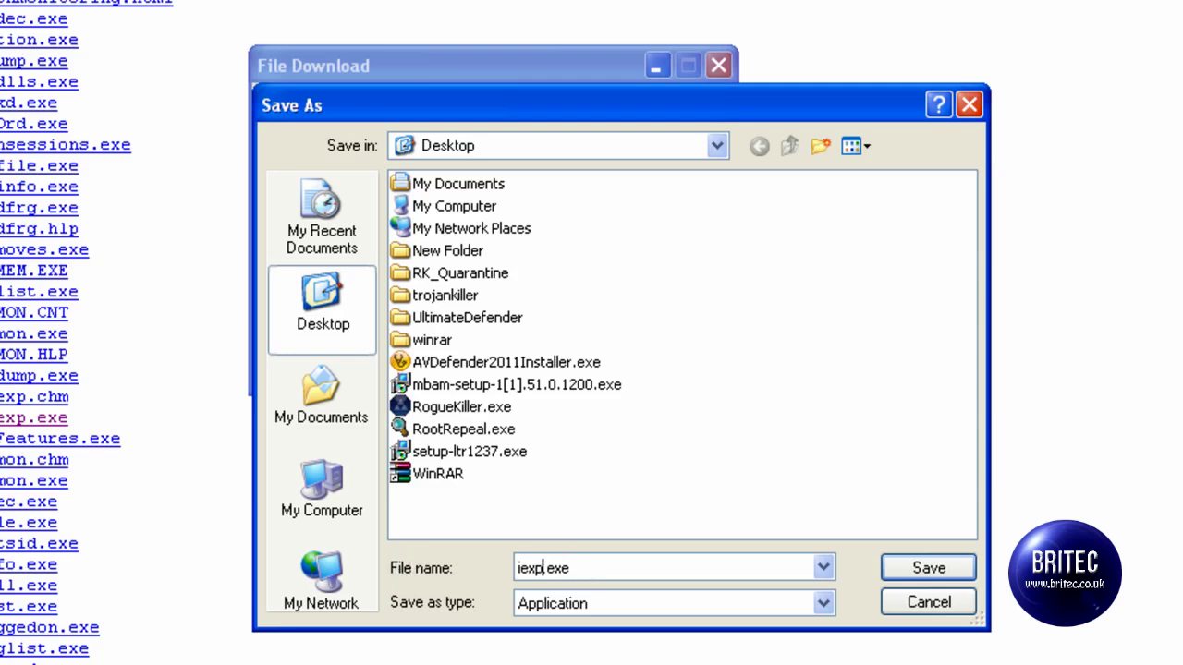
text(lor)
key(BackSpace)
key(BackSpace)
key(BackSpace)
text(lore)
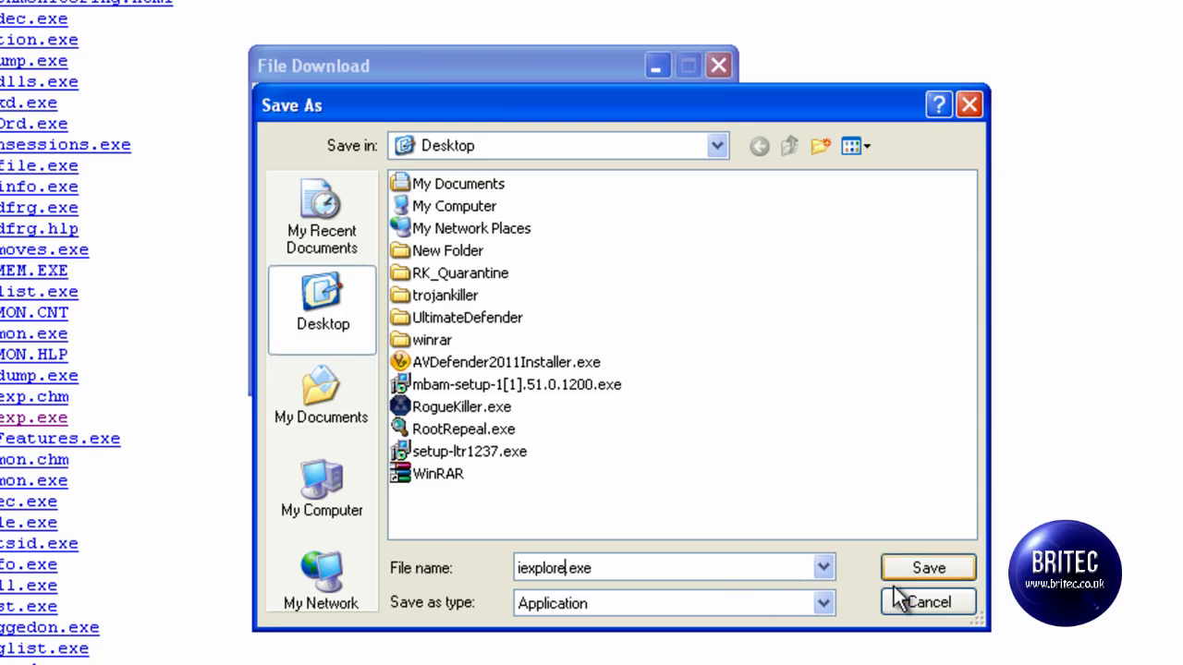
click(928, 568)
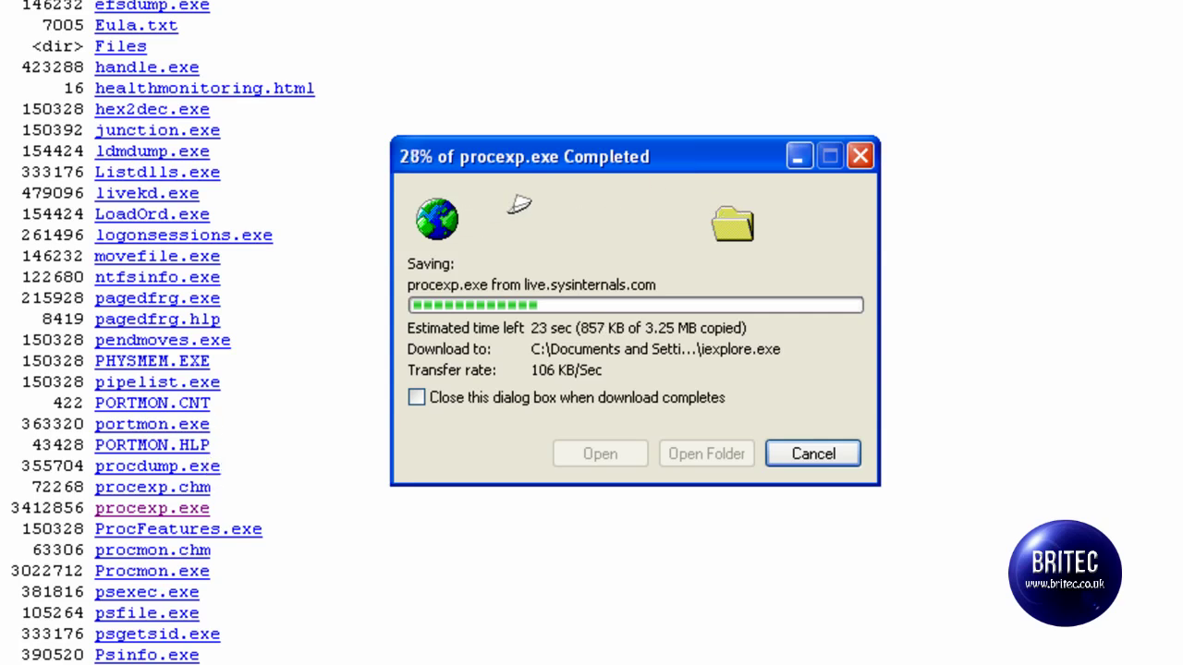
key(Escape)
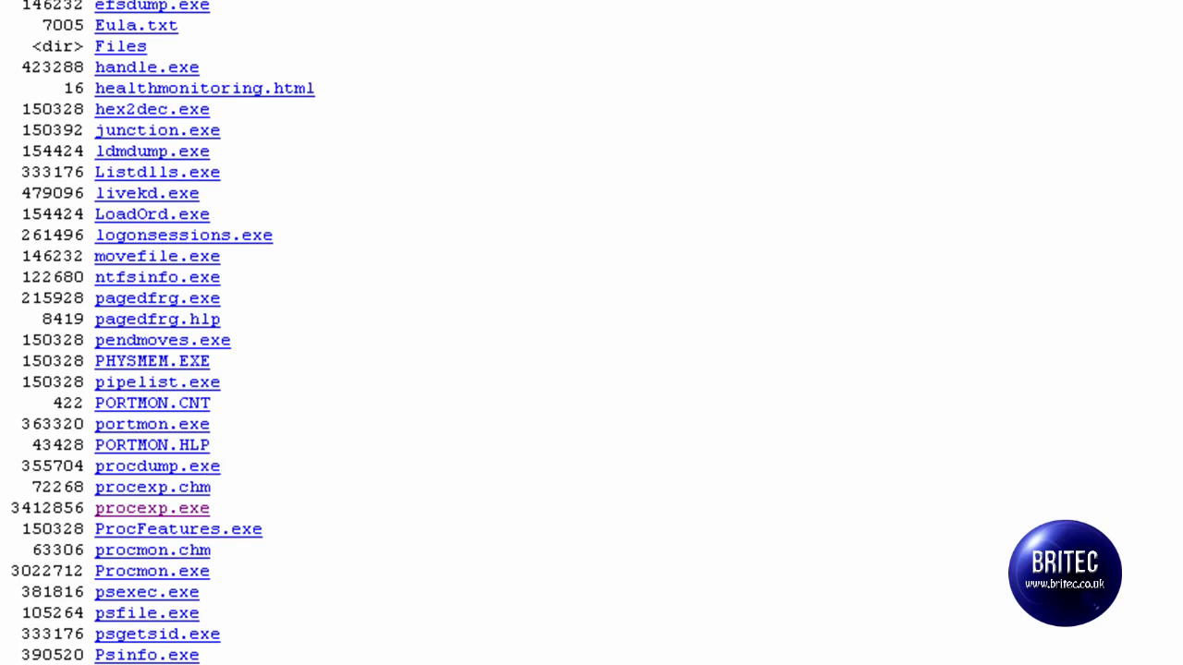
text(http://www)
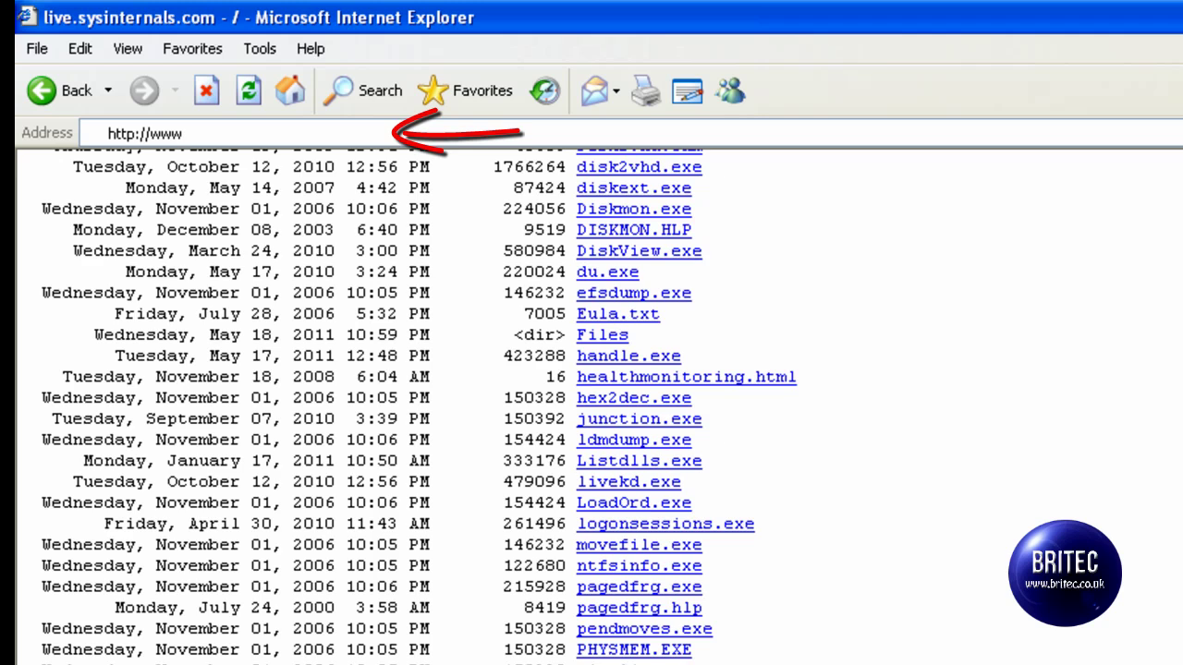
text(.malwa)
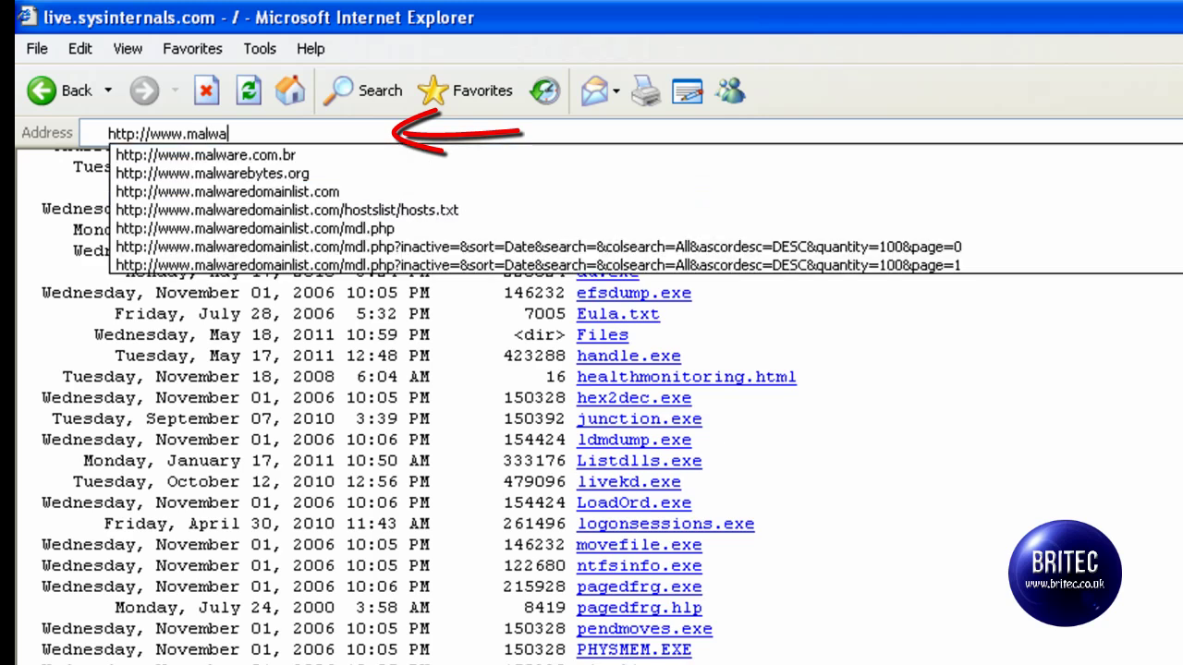
text(rebyte)
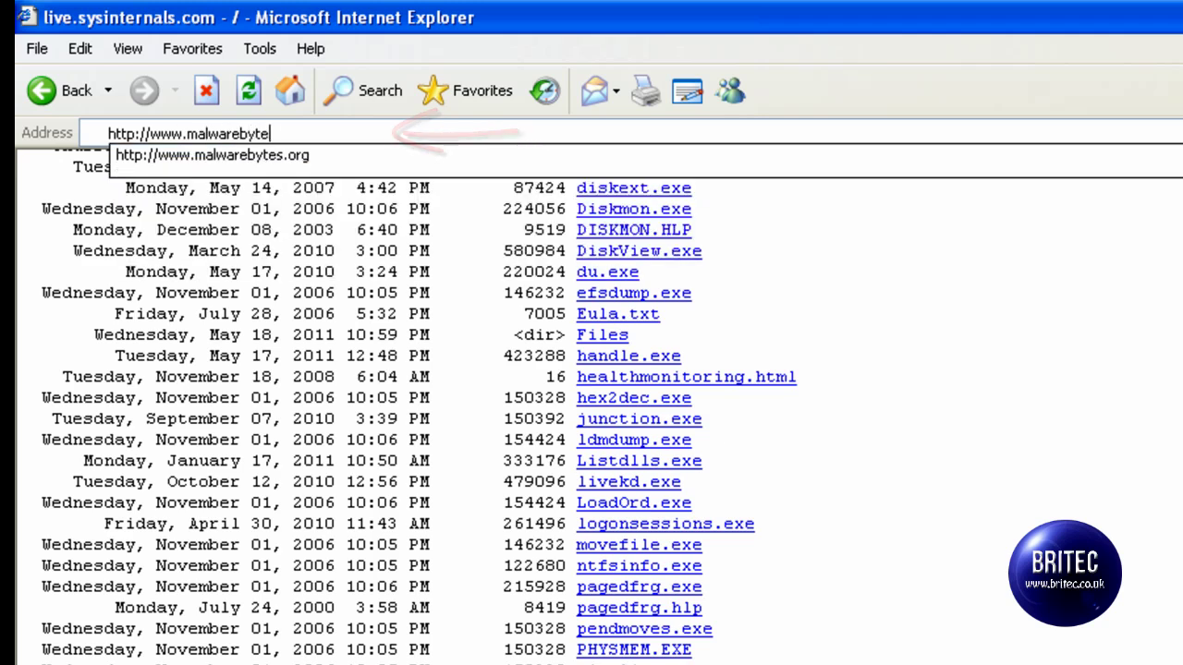
text(s.o)
click(411, 159)
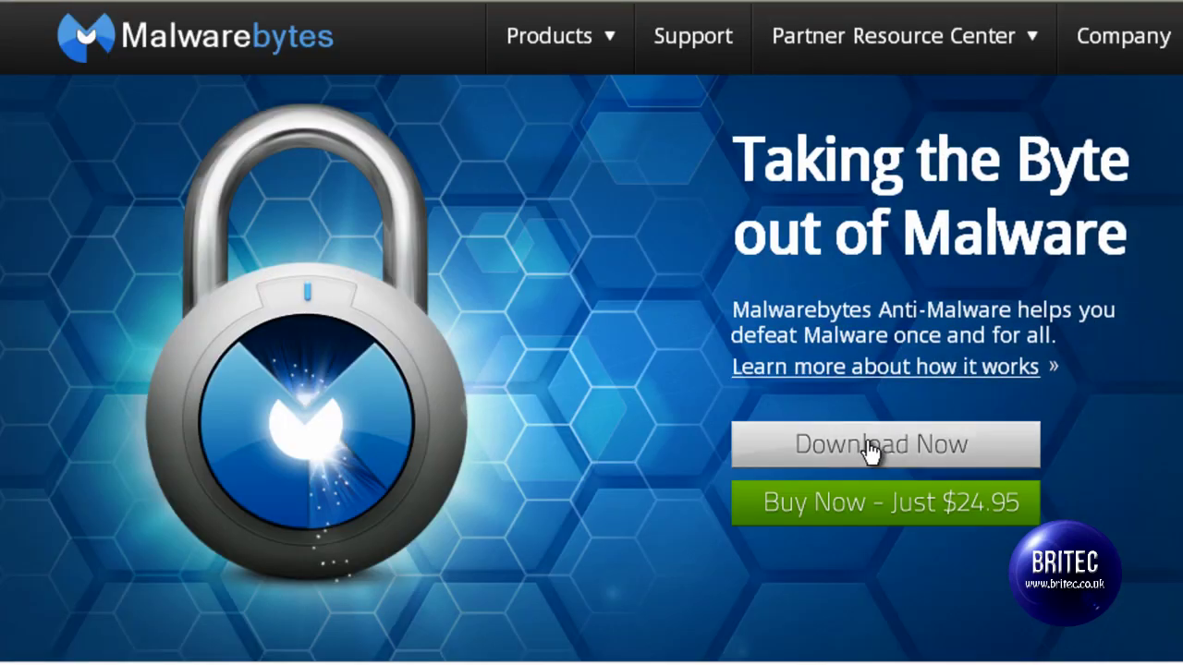
Request the Malwarebytes Anti-Malware download and start it from the CNET download page
click(872, 450)
click(693, 505)
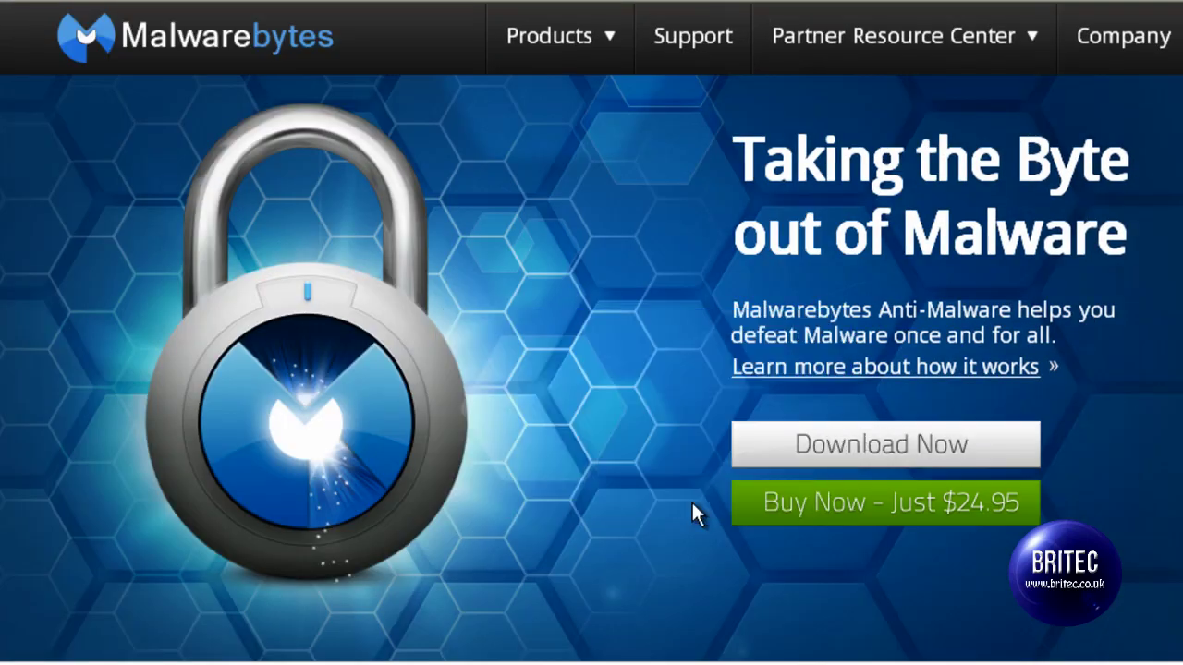
click(584, 496)
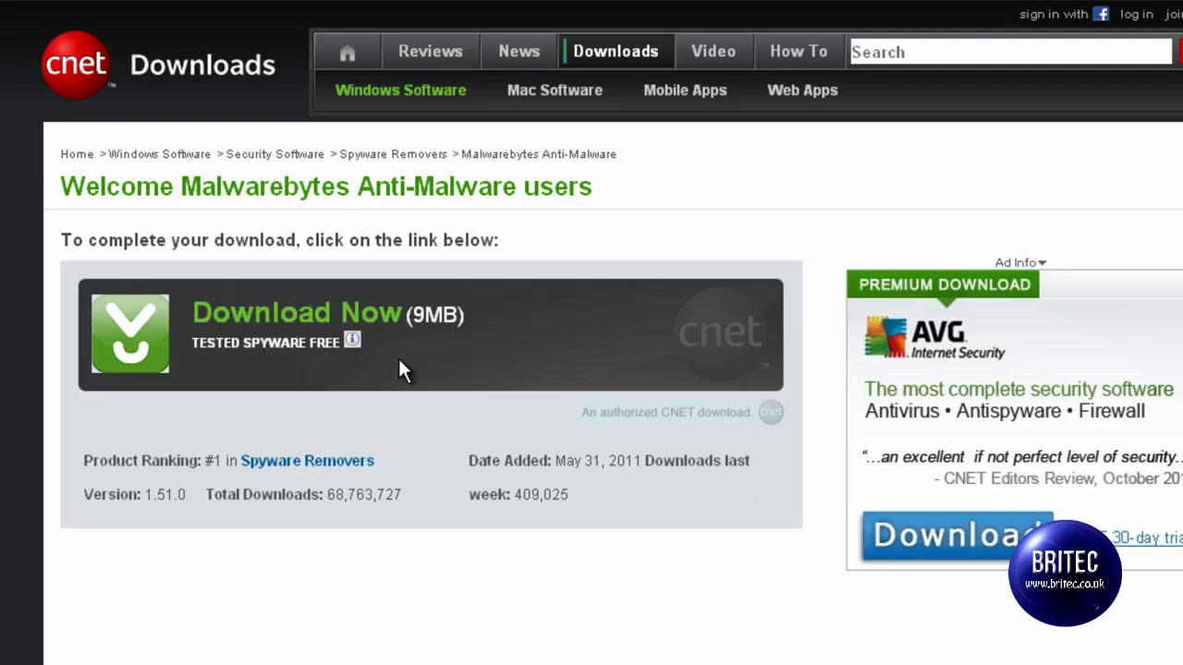
click(301, 319)
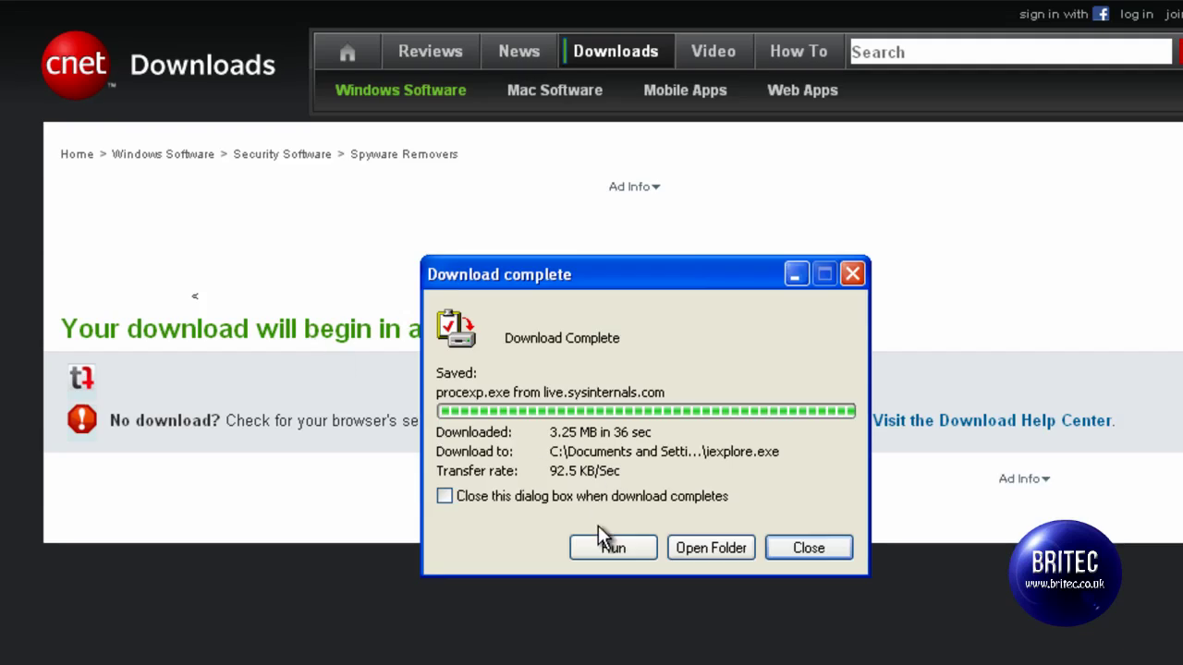
Dismiss the AVDefender warning by continuing unprotected, close the open dialogs and allow the blocked Malwarebytes file download
click(604, 545)
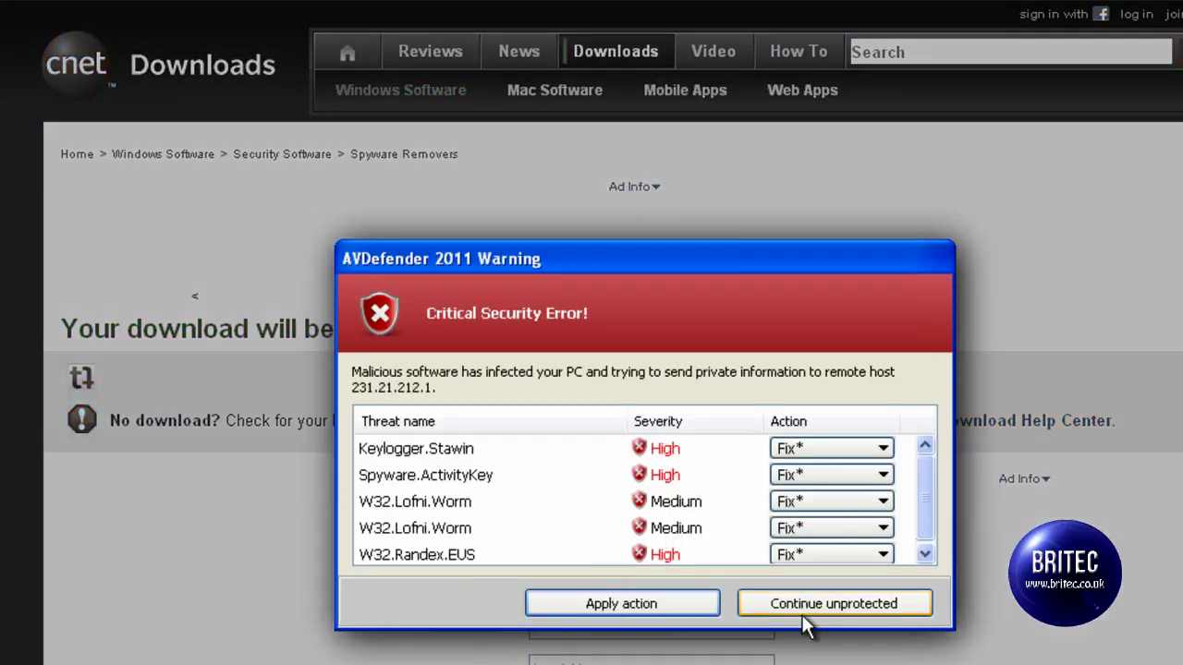
click(815, 606)
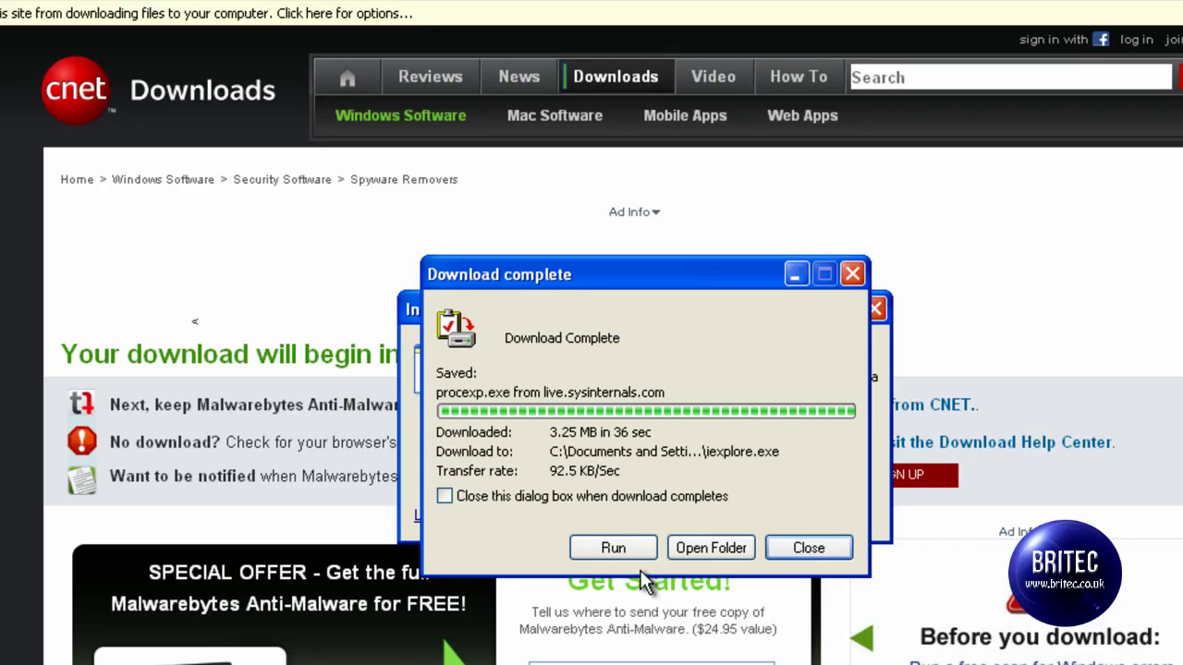
click(806, 548)
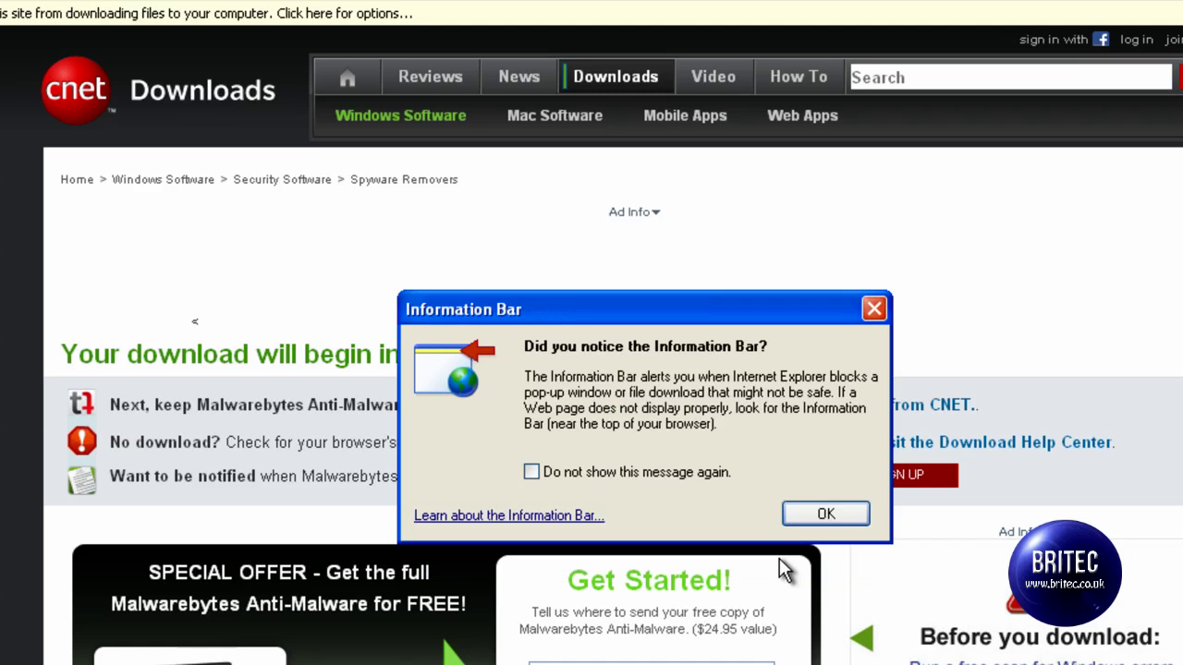
click(835, 512)
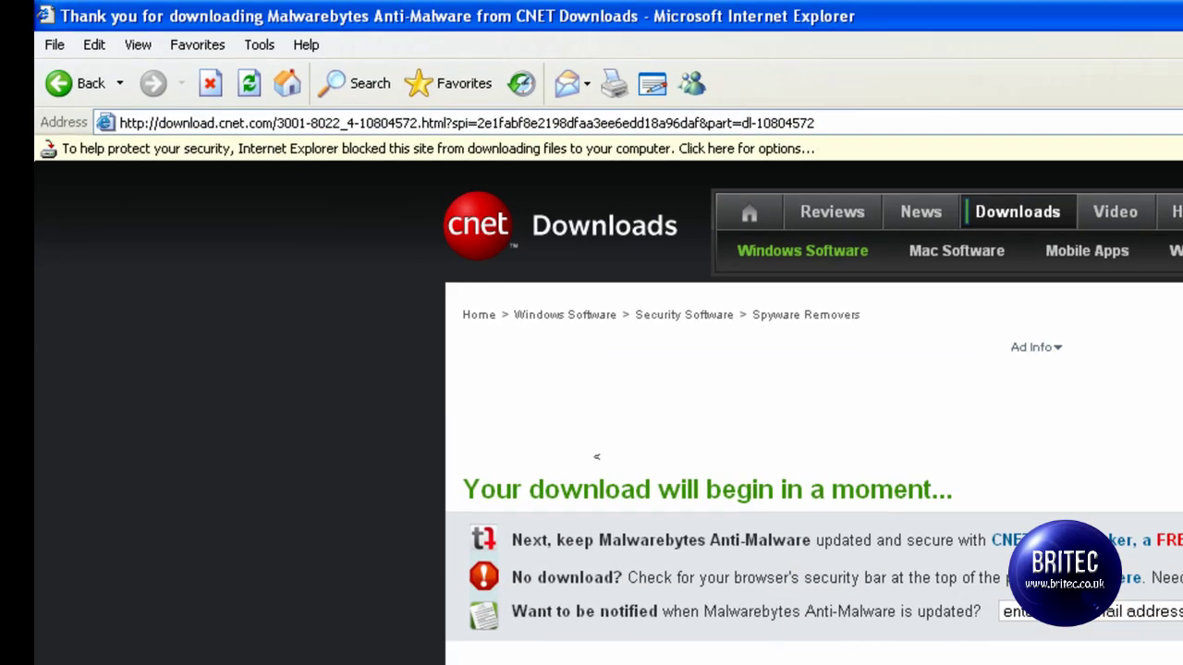
click(164, 148)
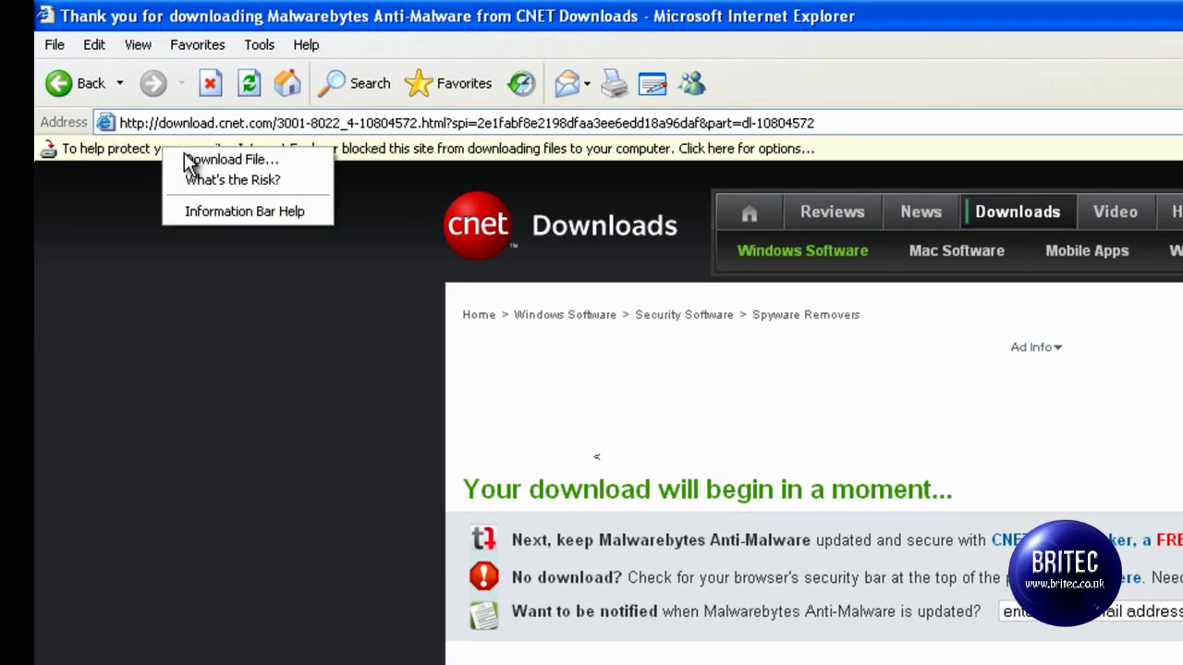
click(191, 159)
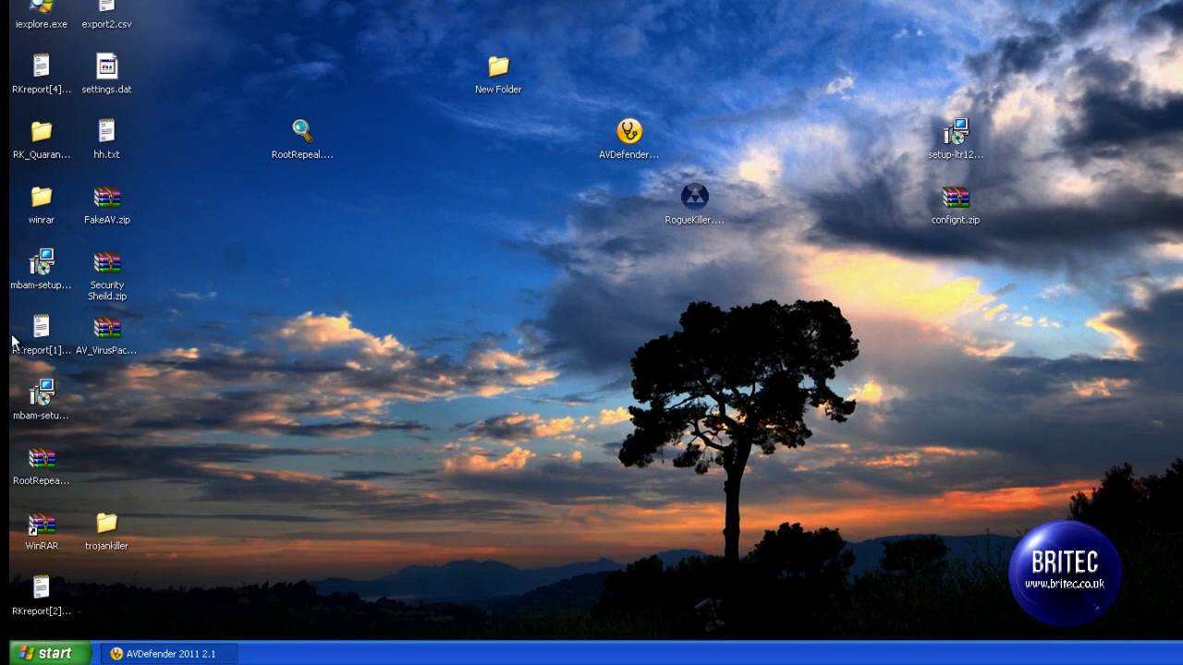
Move iexplore.exe to a clear area of the Desktop and run it to inspect the pcztzxo.exe processes in Process Explorer
drag(48, 8, 314, 275)
mouse_move(297, 266)
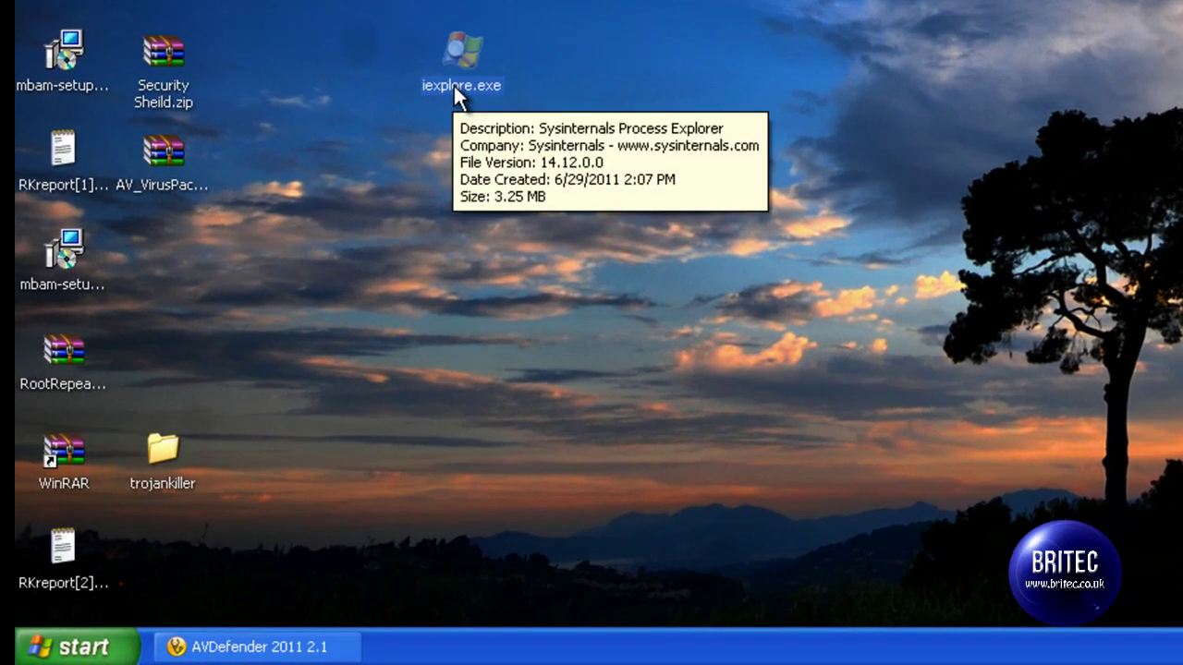
double_click(453, 62)
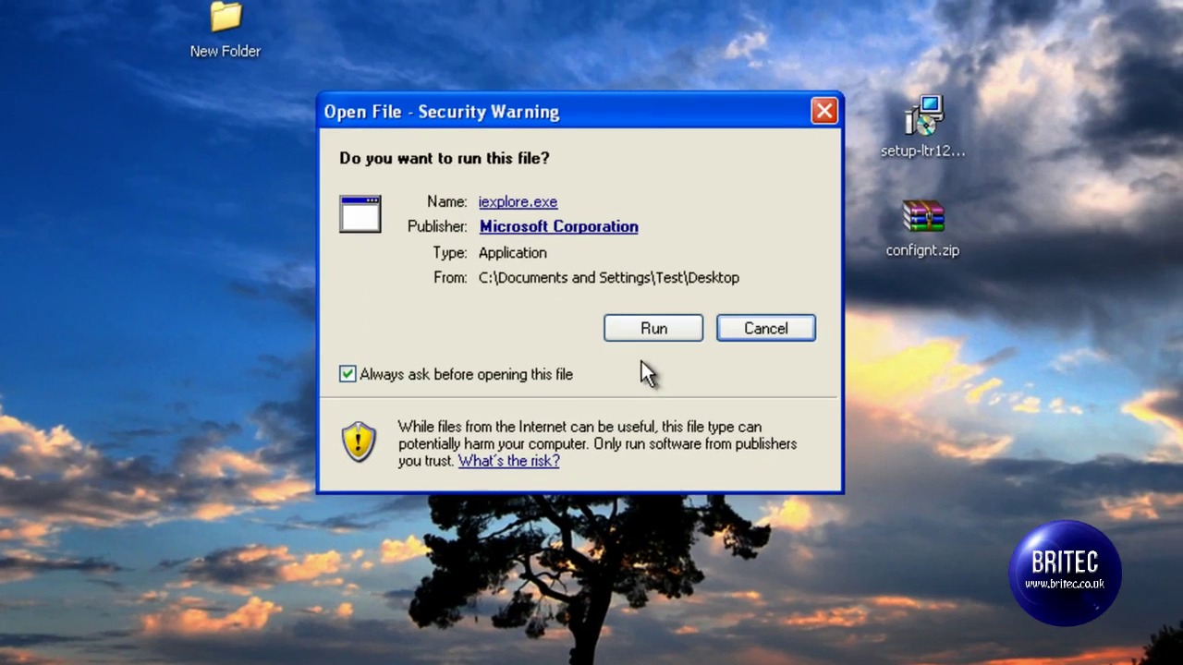
click(652, 331)
click(697, 467)
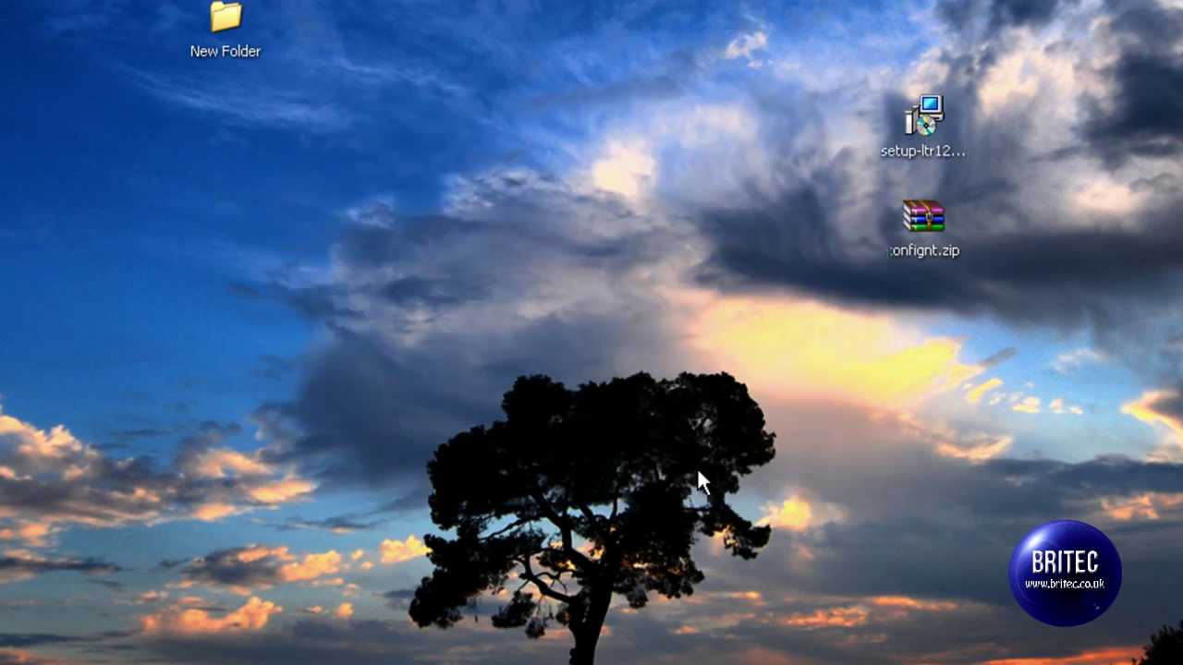
drag(0, 0, 535, 18)
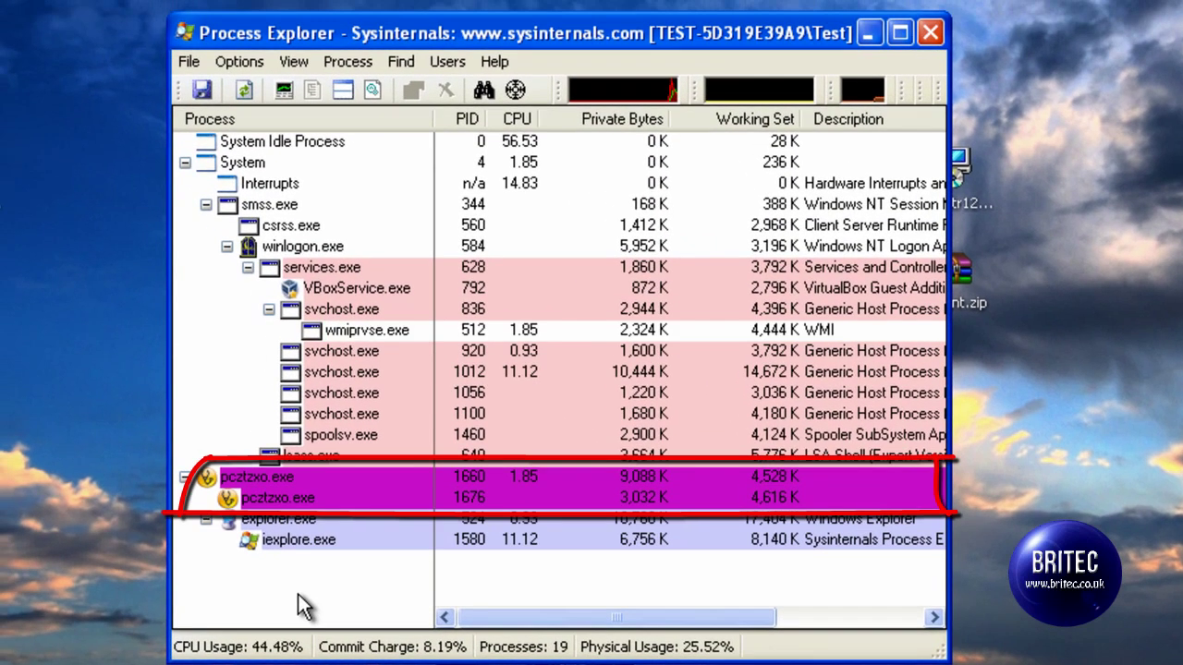
mouse_move(248, 490)
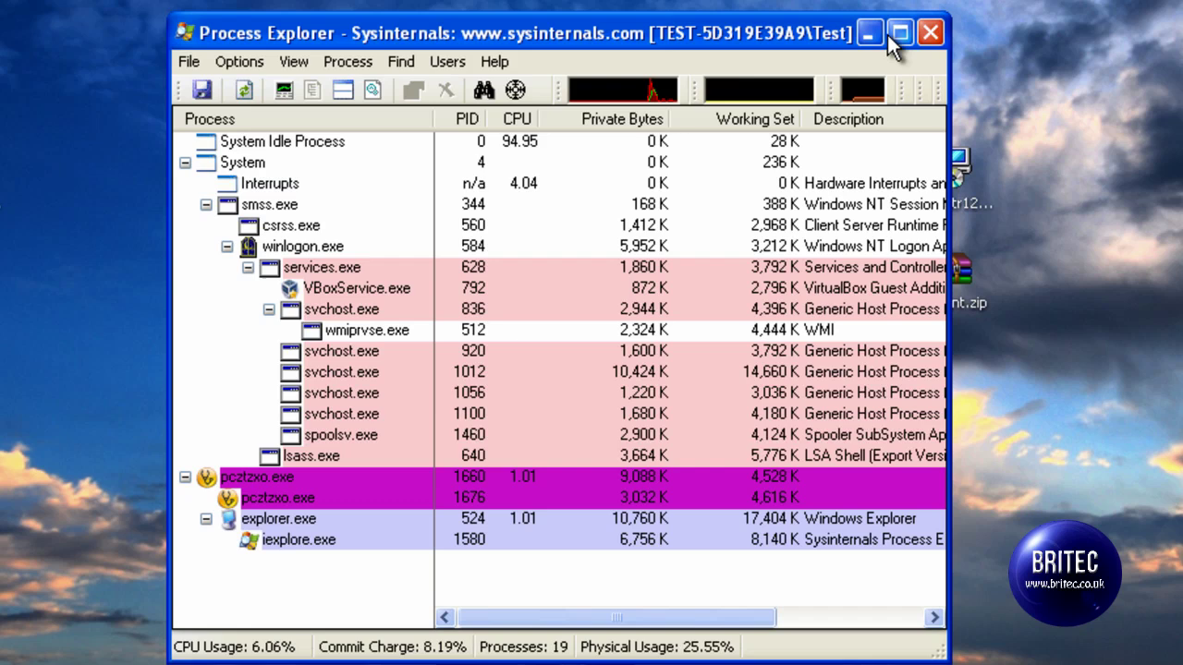
click(863, 37)
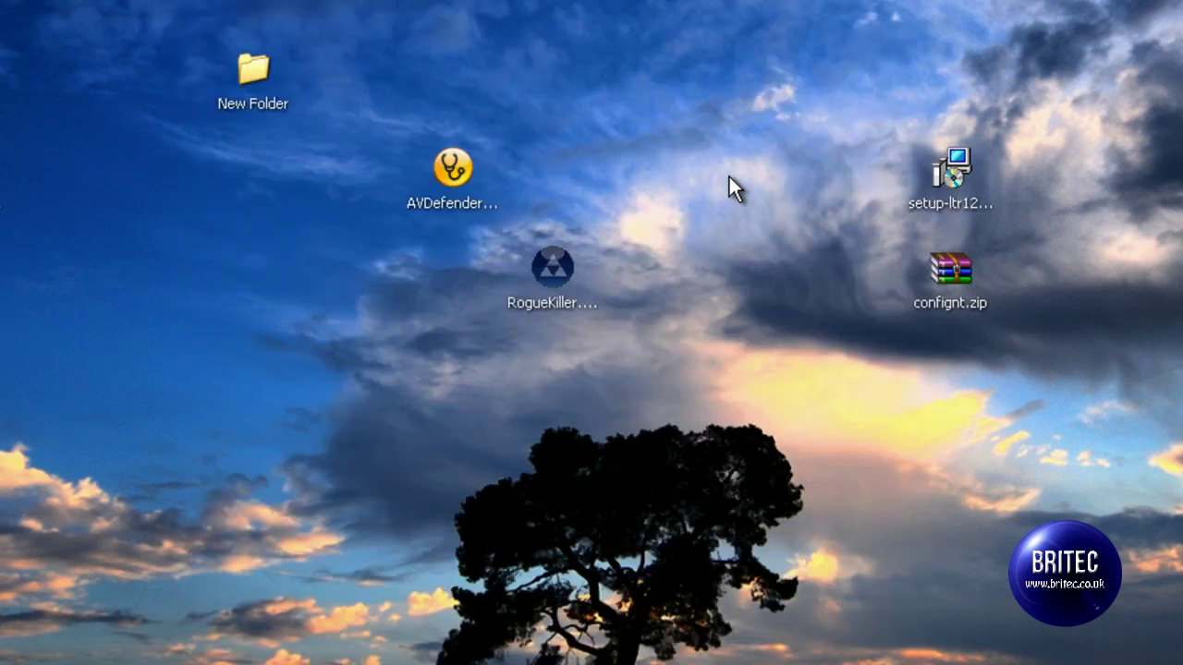
Run RogueKiller from the Desktop, perform its Scan with option 1 and close the resulting Notepad report
double_click(552, 268)
click(659, 384)
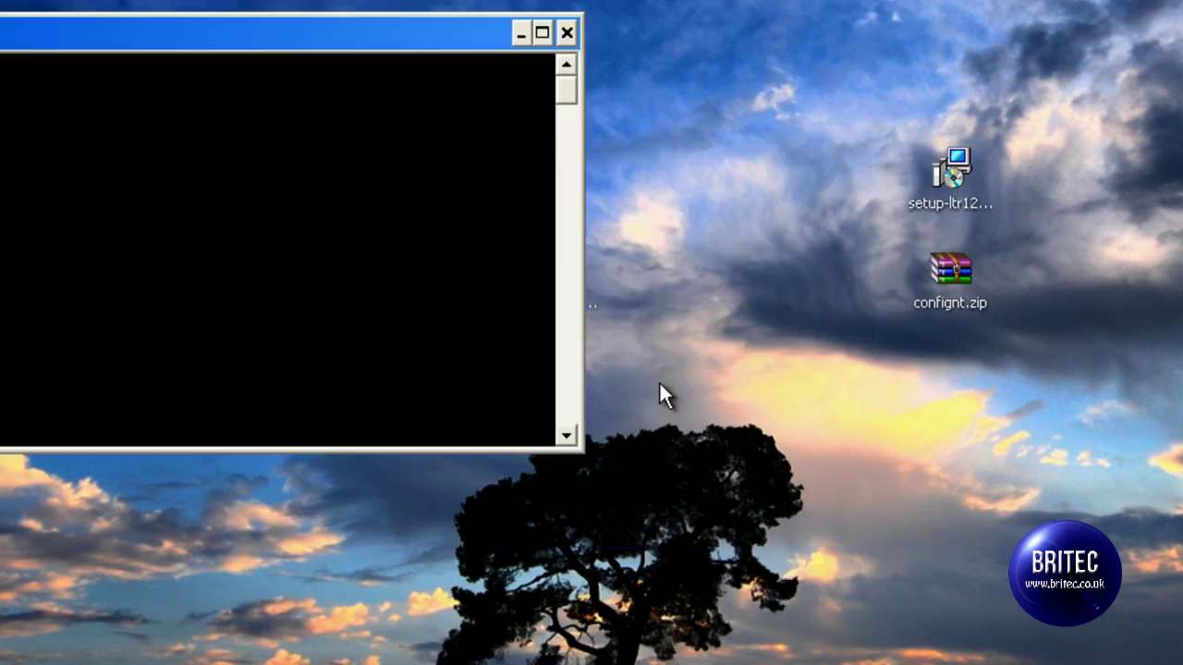
drag(207, 46, 616, 220)
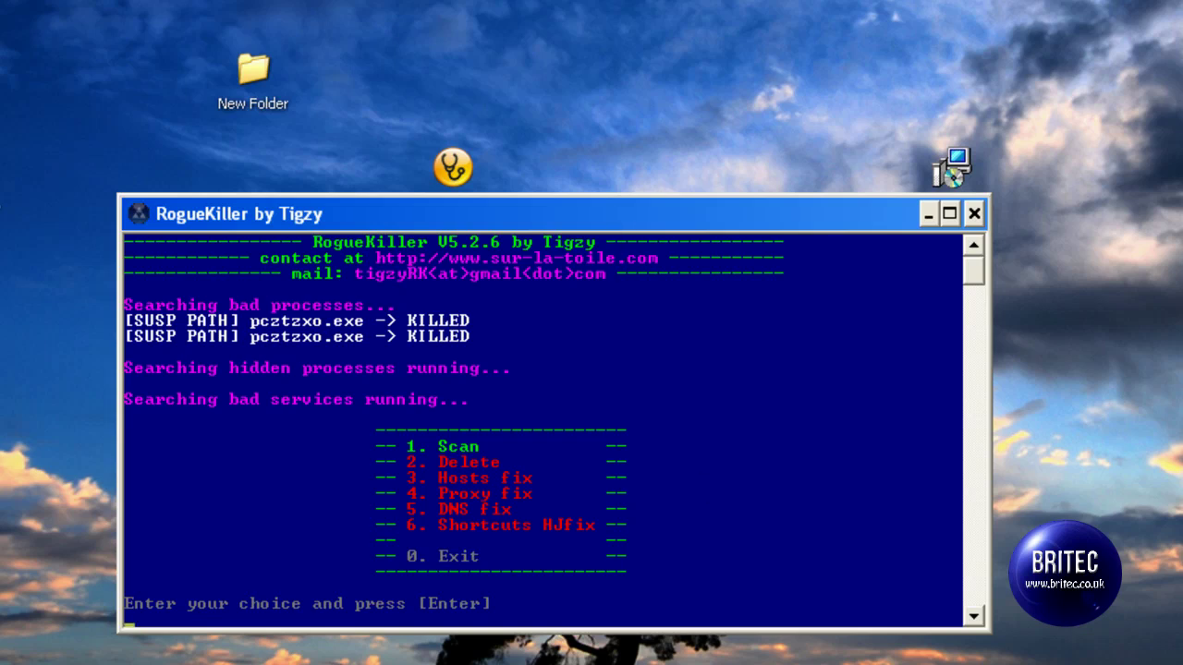
text(1)
key(Return)
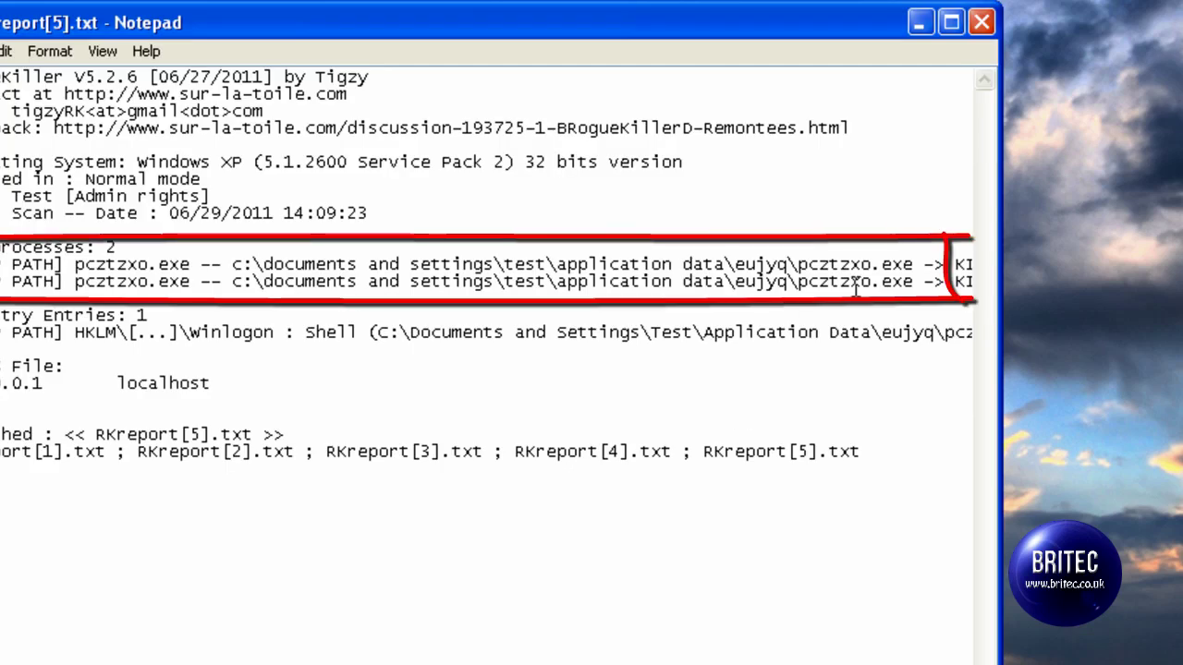
click(979, 21)
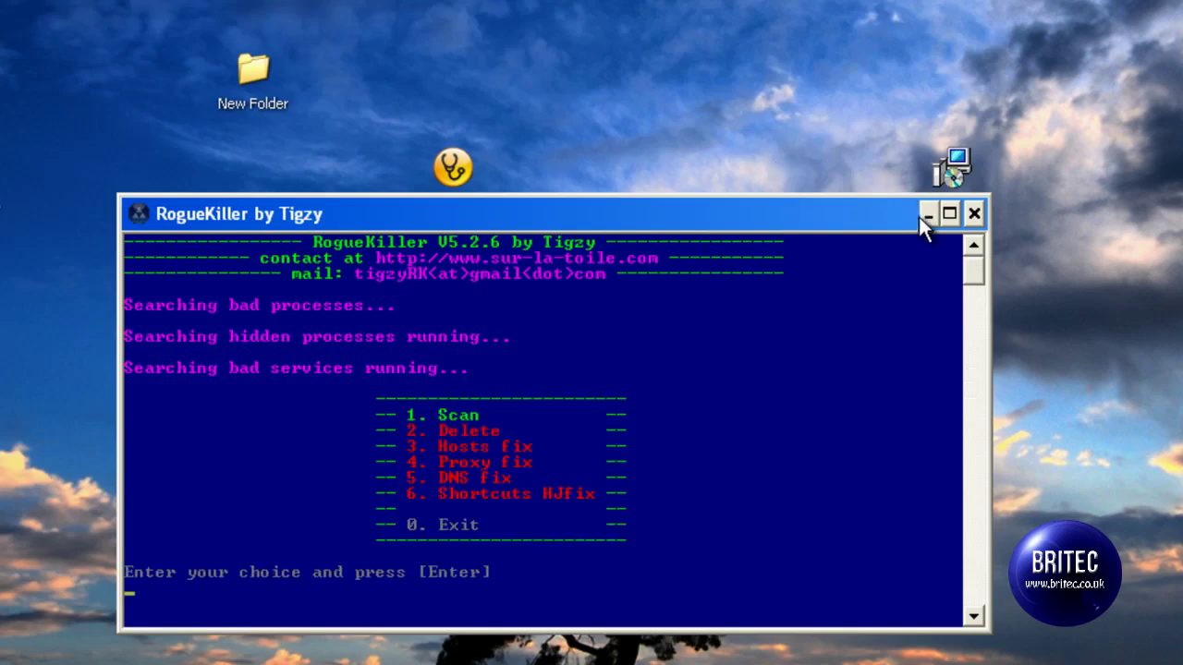
Put the RogueKiller window away and check the process list in Process Explorer for remaining rogue processes
click(974, 213)
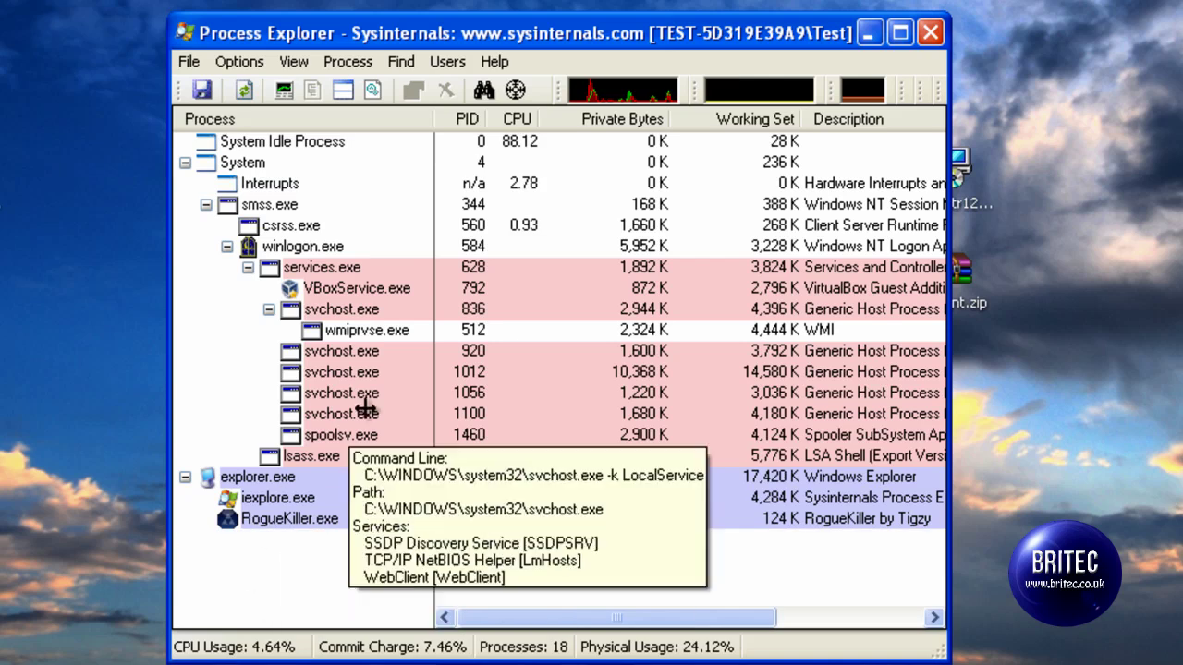
mouse_move(252, 515)
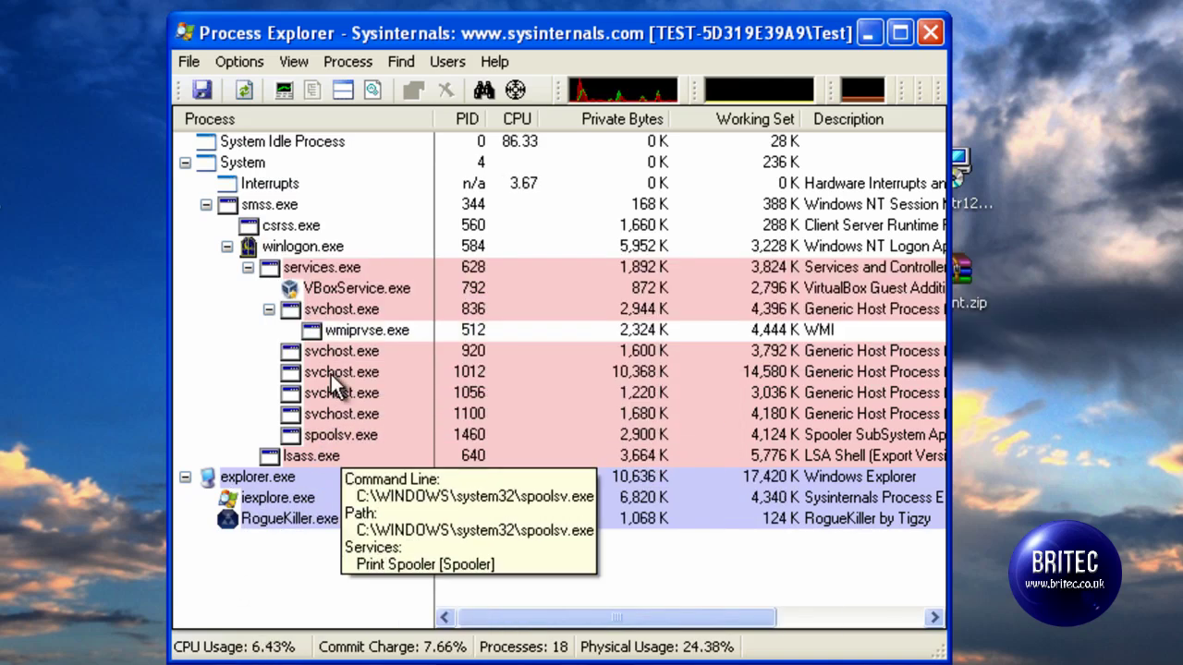
mouse_move(265, 395)
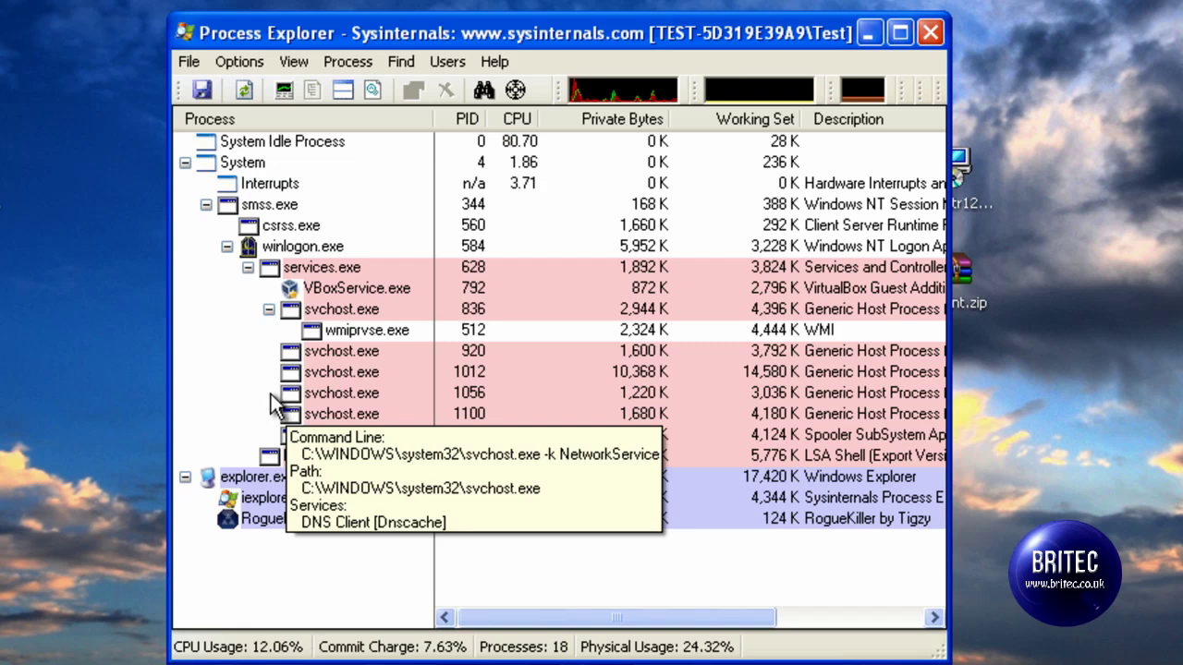
mouse_move(281, 231)
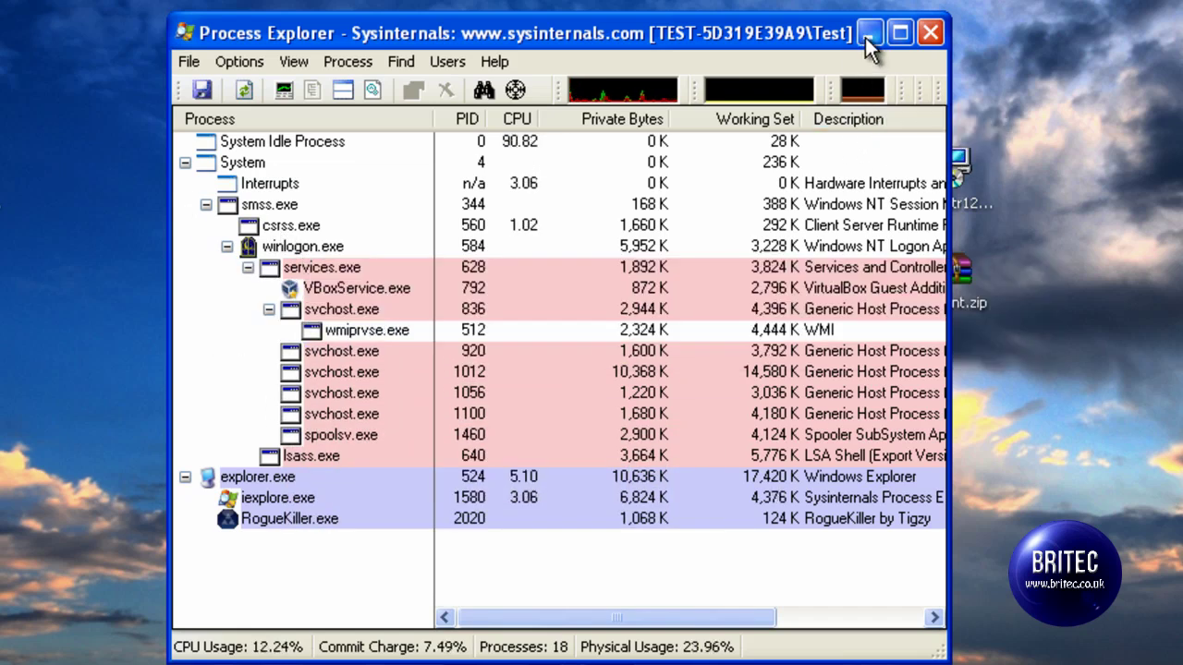
click(869, 34)
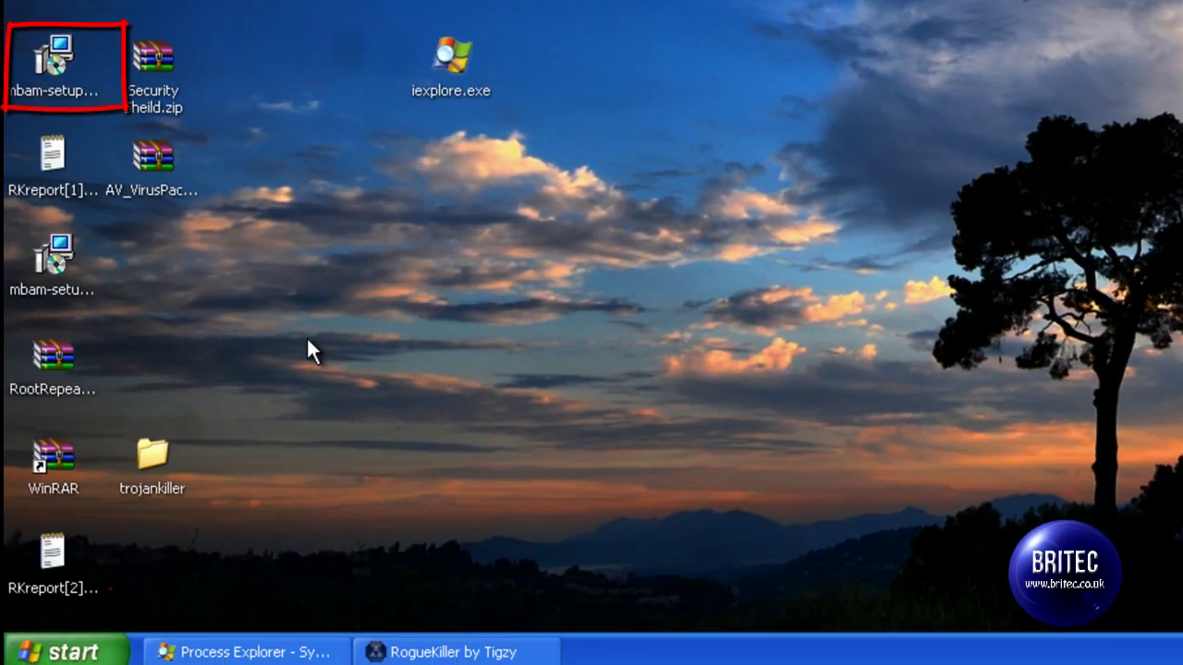
Launch the Malwarebytes installer mbam-setup-1[1].51.0.1200.exe from the Desktop and allow it to run
click(61, 52)
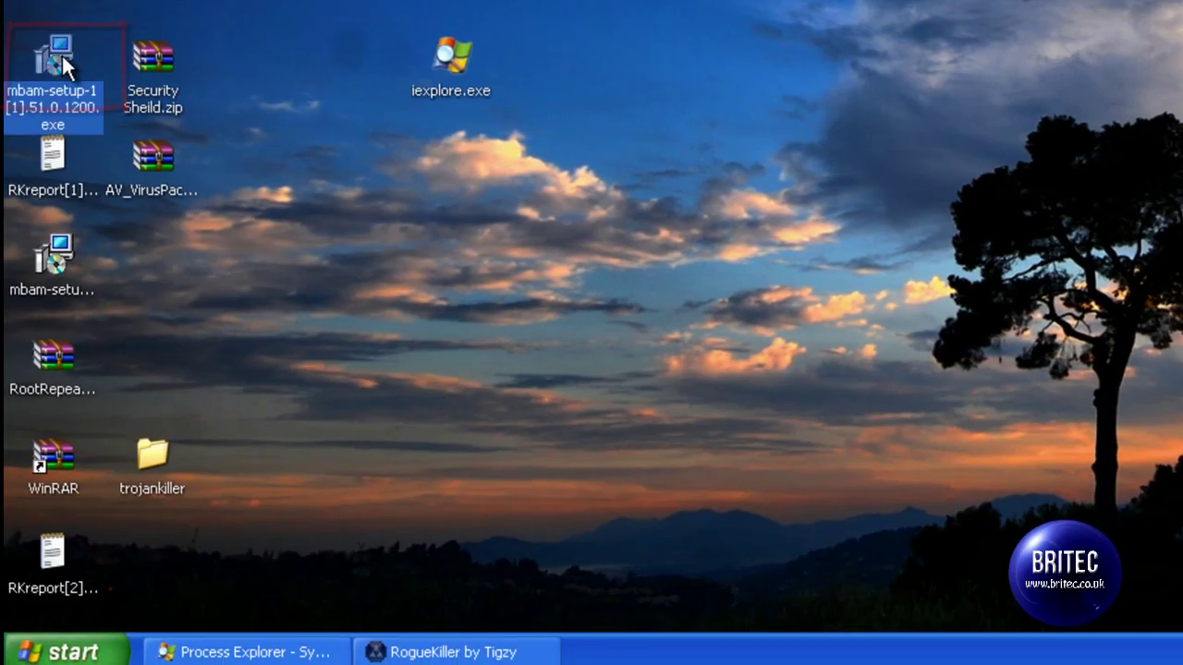
double_click(61, 53)
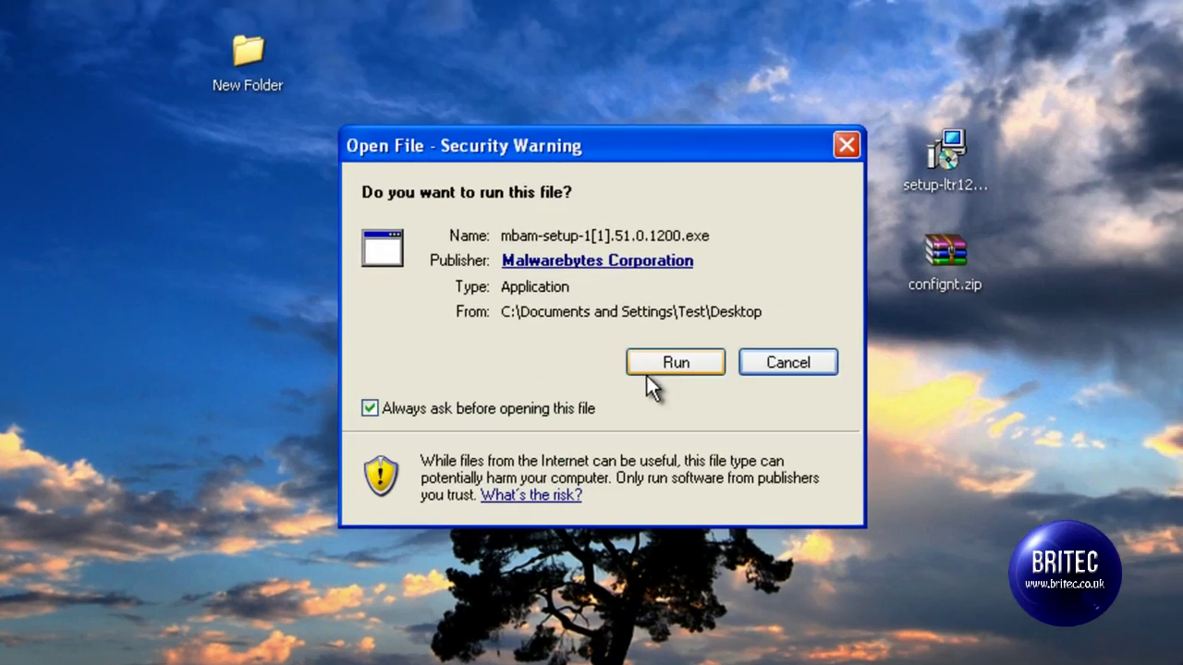
click(670, 359)
click(629, 400)
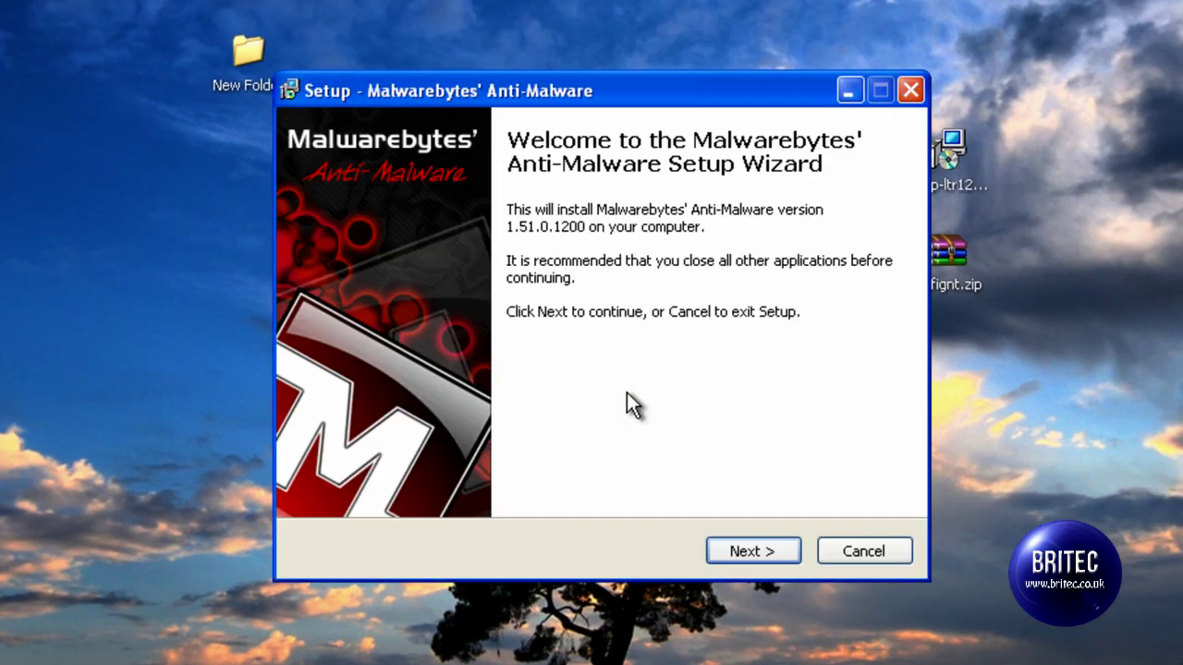
Accept the Malwarebytes' Anti-Malware license agreement and keep the default destination location and Start Menu folder
click(759, 556)
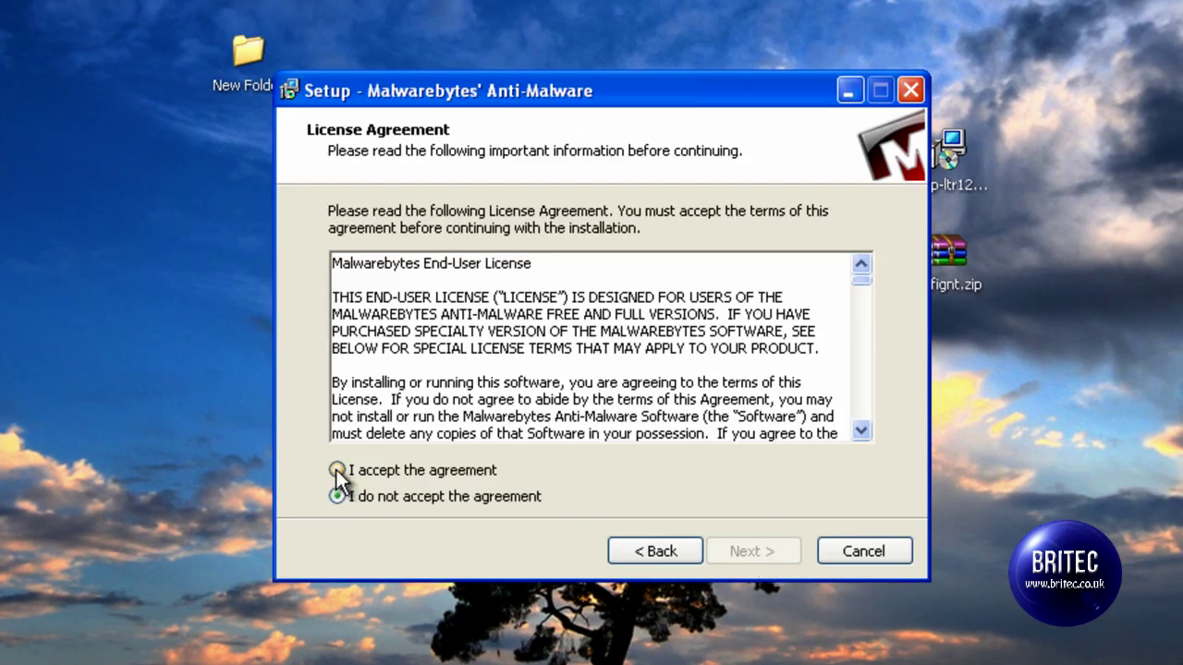
click(337, 469)
click(754, 553)
click(748, 555)
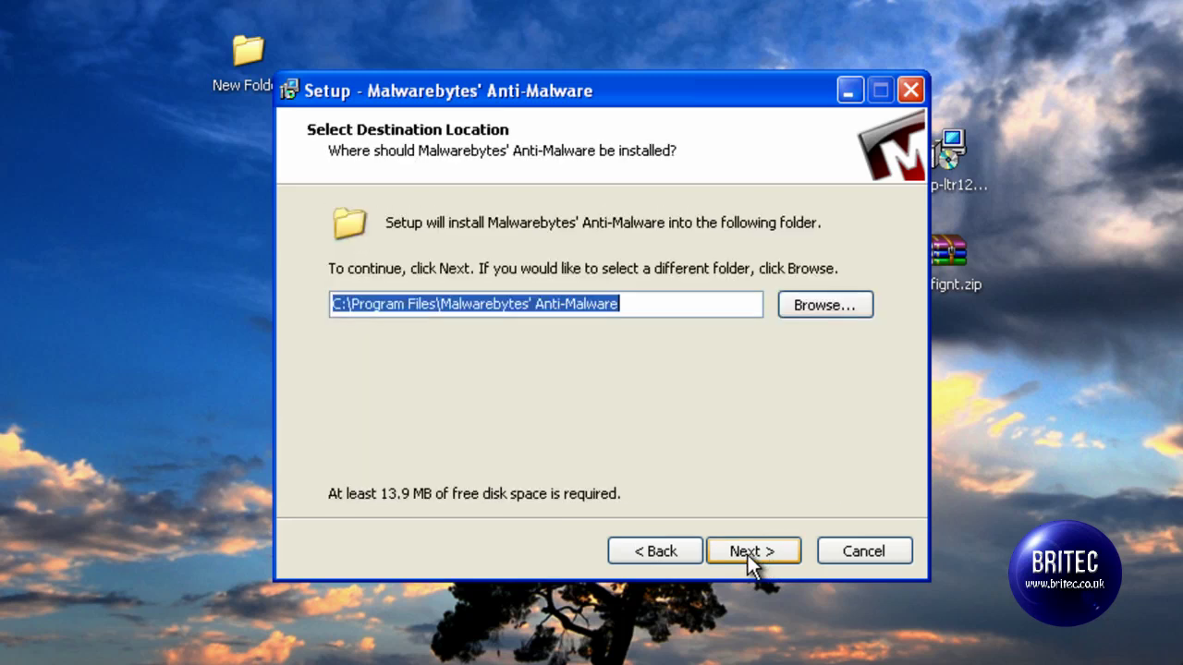
click(748, 555)
click(747, 556)
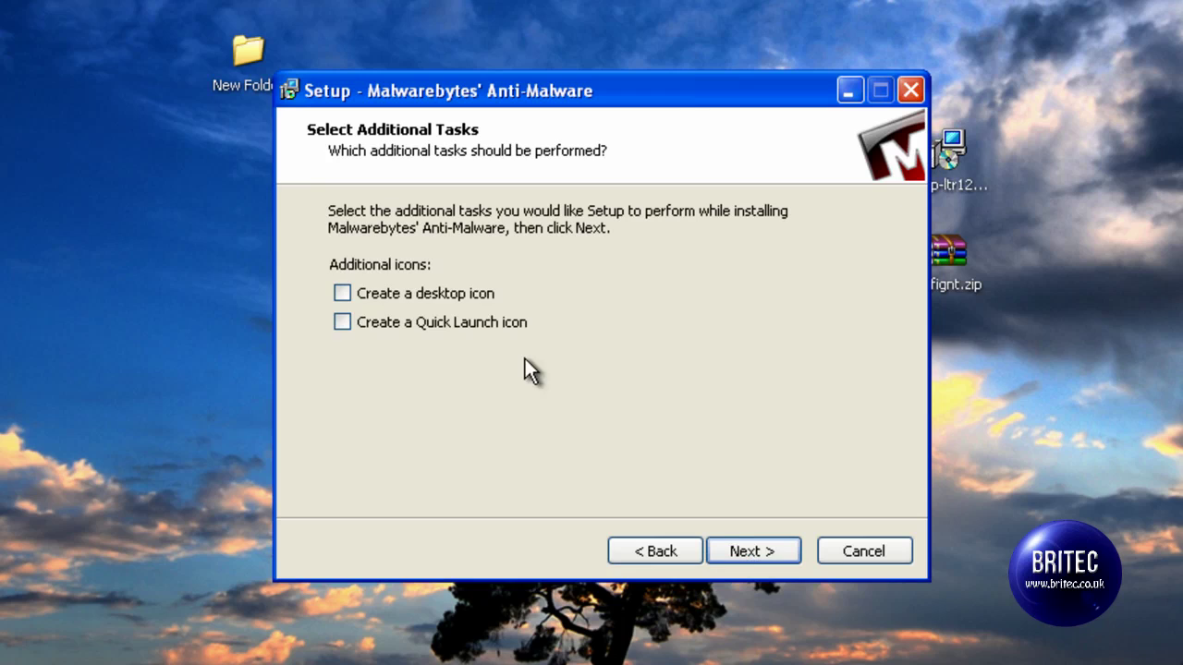
Install Malwarebytes' Anti-Malware with a desktop icon and finish setup with the update and launch options enabled
click(449, 298)
click(727, 544)
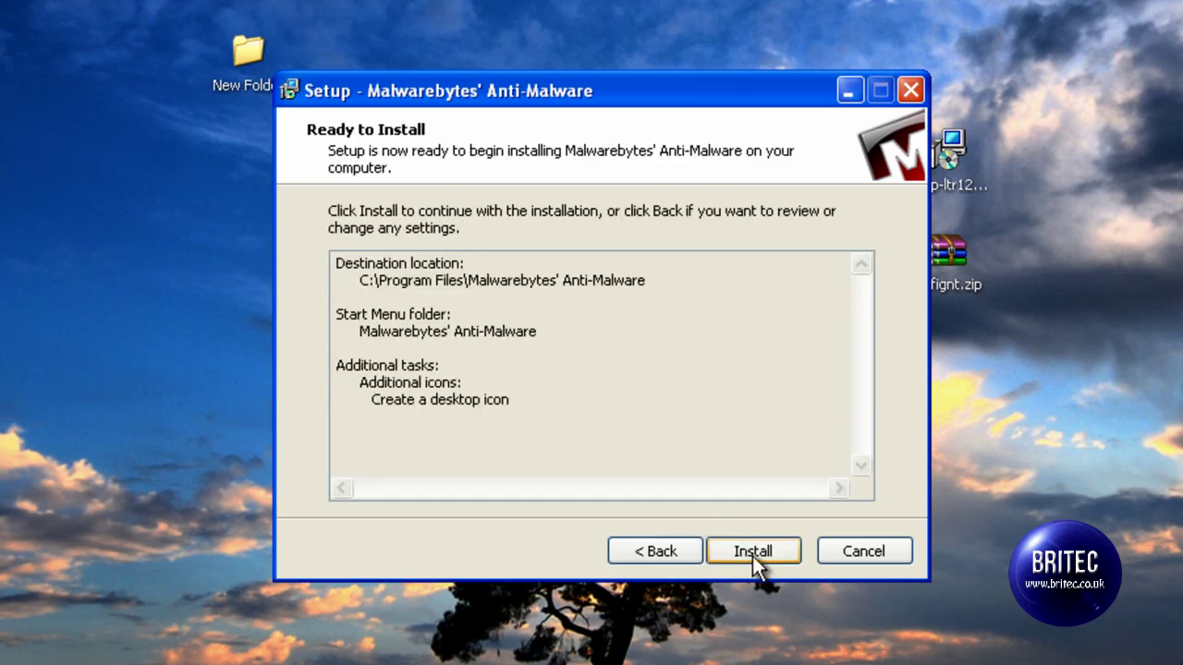
click(753, 556)
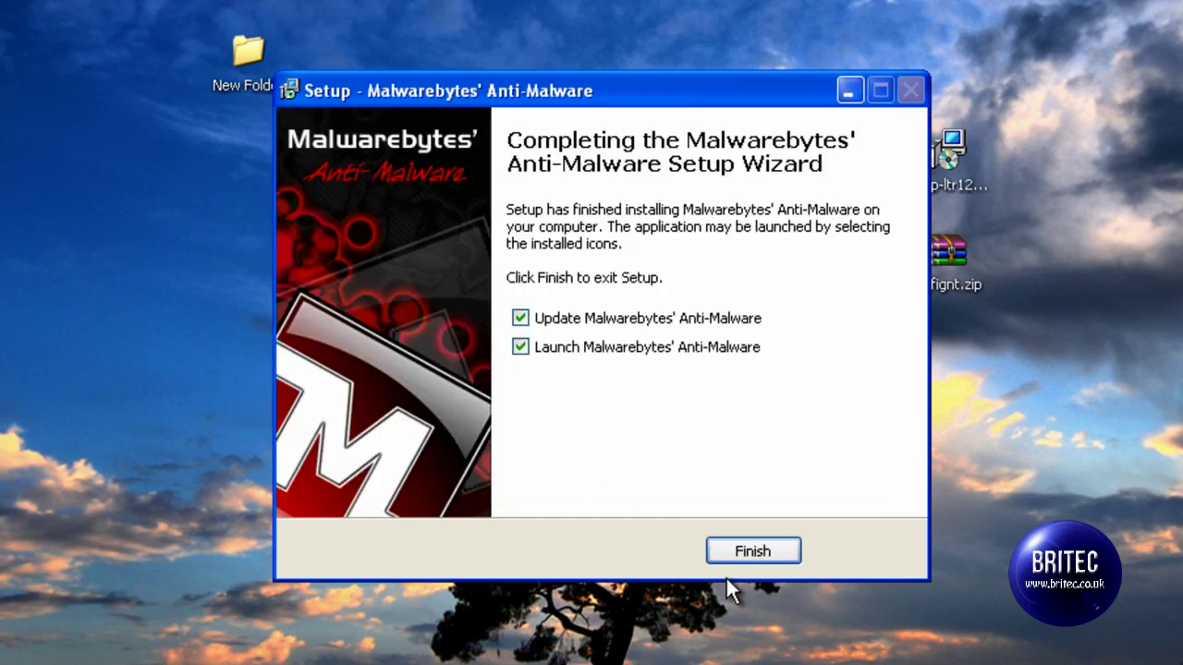
click(746, 549)
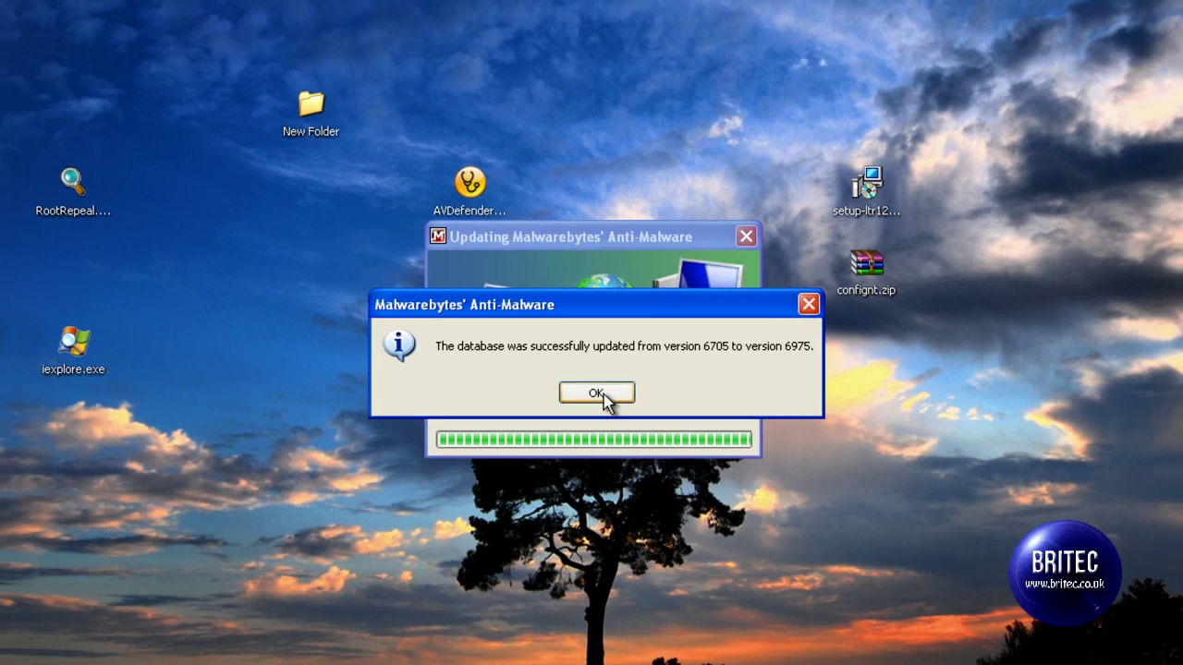
click(601, 398)
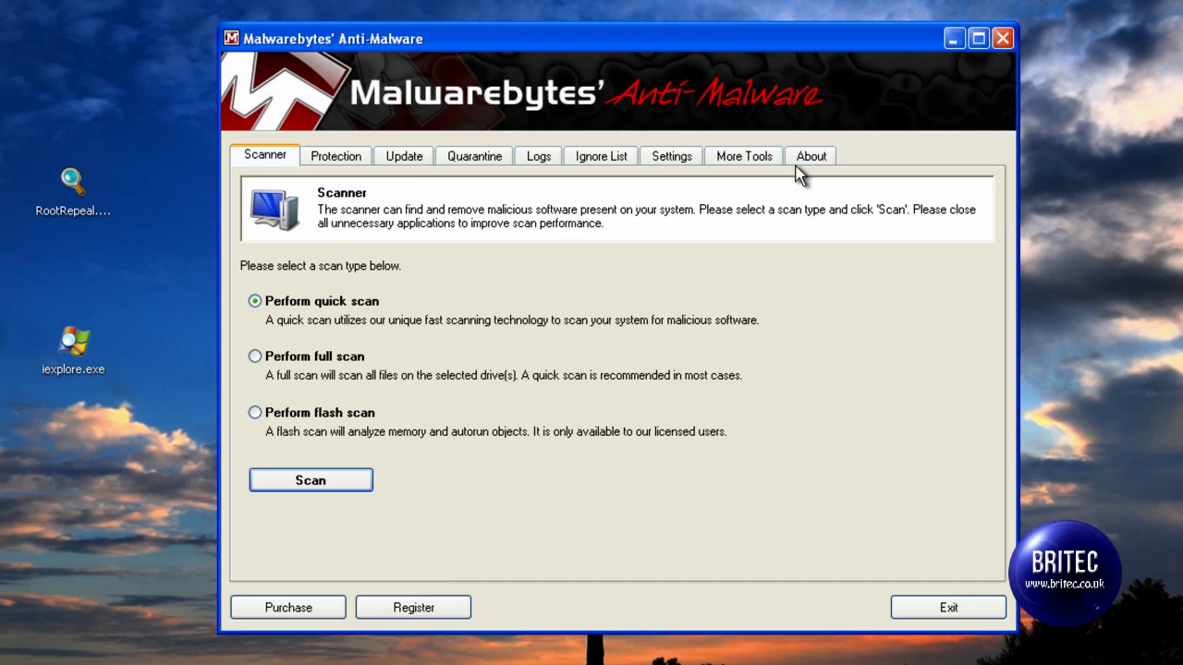
Put the Malwarebytes window away and open the Registry Editor by running regedit
click(955, 41)
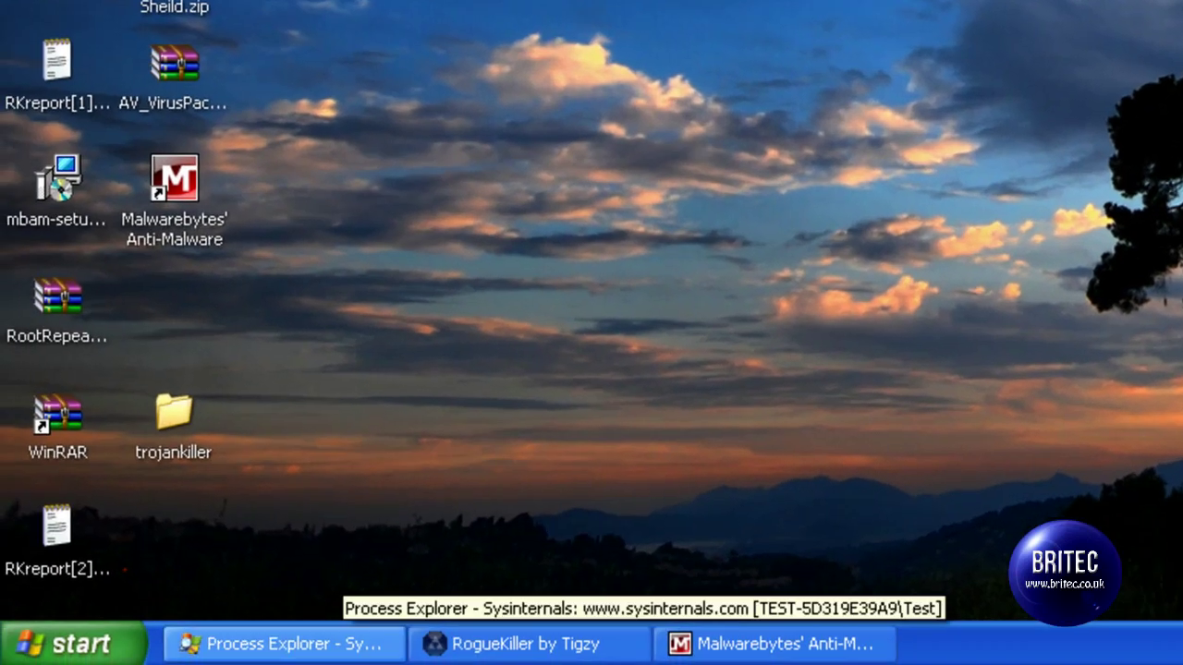
click(74, 644)
click(357, 479)
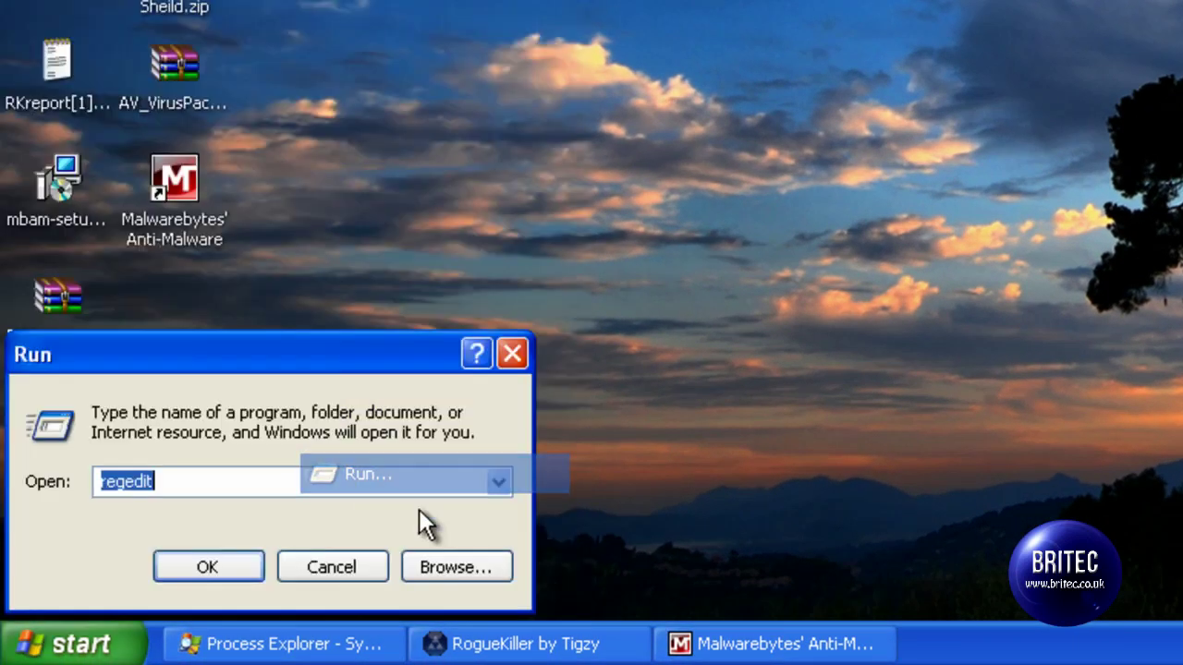
text(regedit)
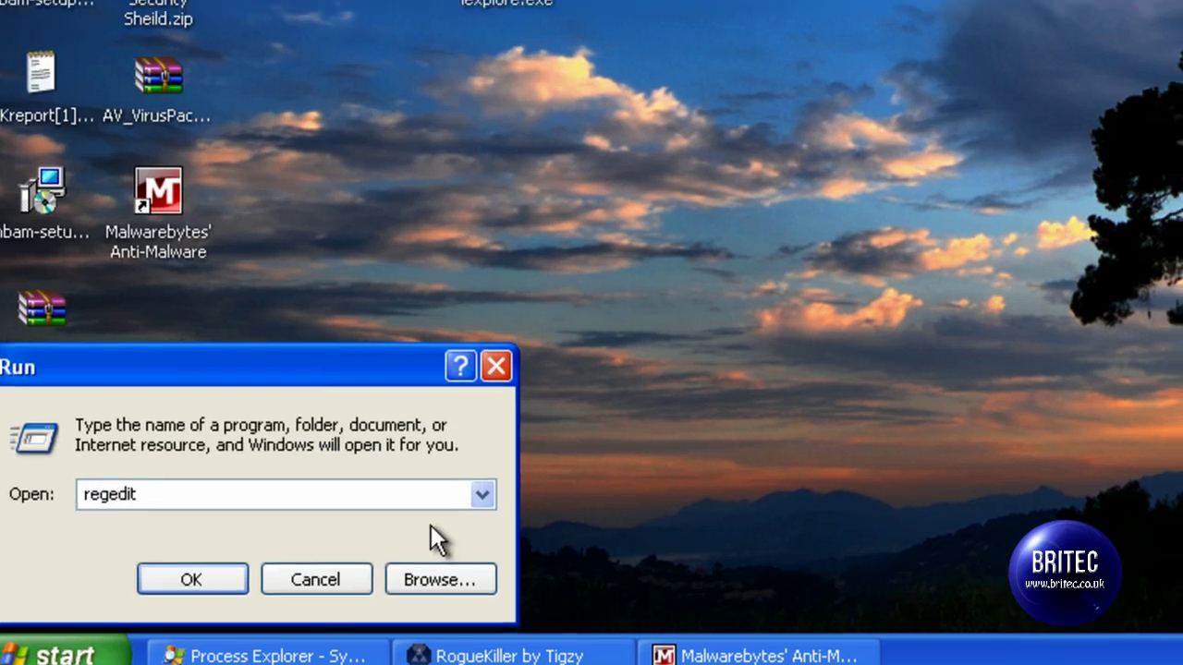
key(Return)
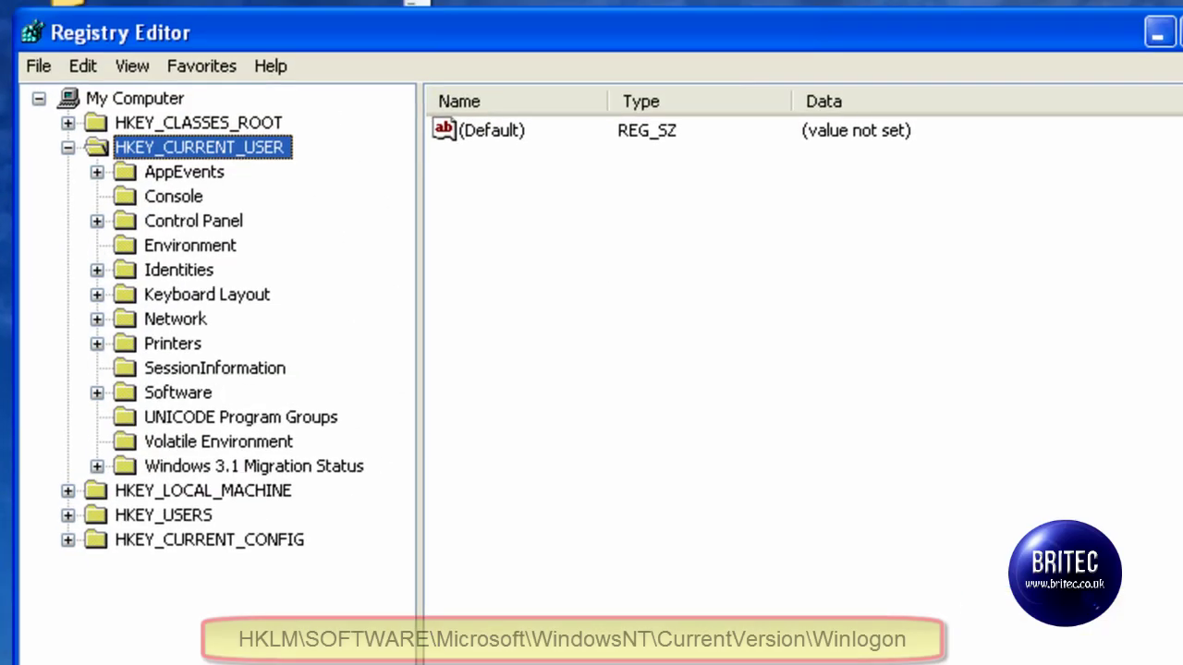
Go to the registry key HKEY_LOCAL_MACHINE\SOFTWARE\Microsoft\Windows NT\CurrentVersion\Winlogon
click(68, 148)
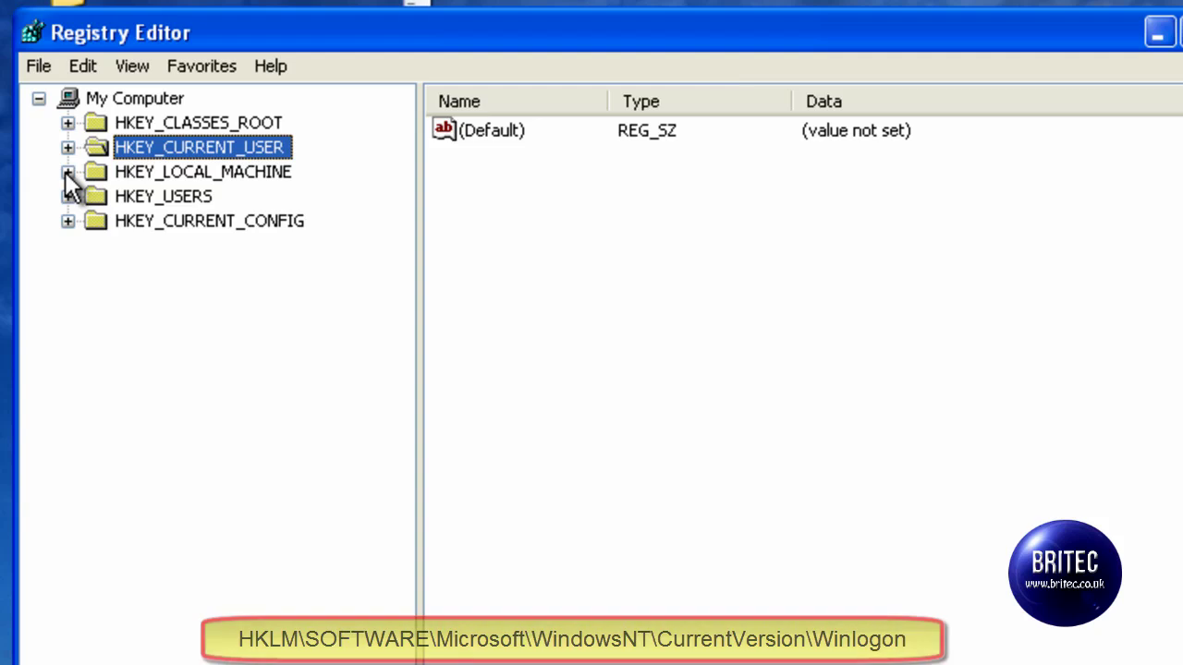
click(68, 171)
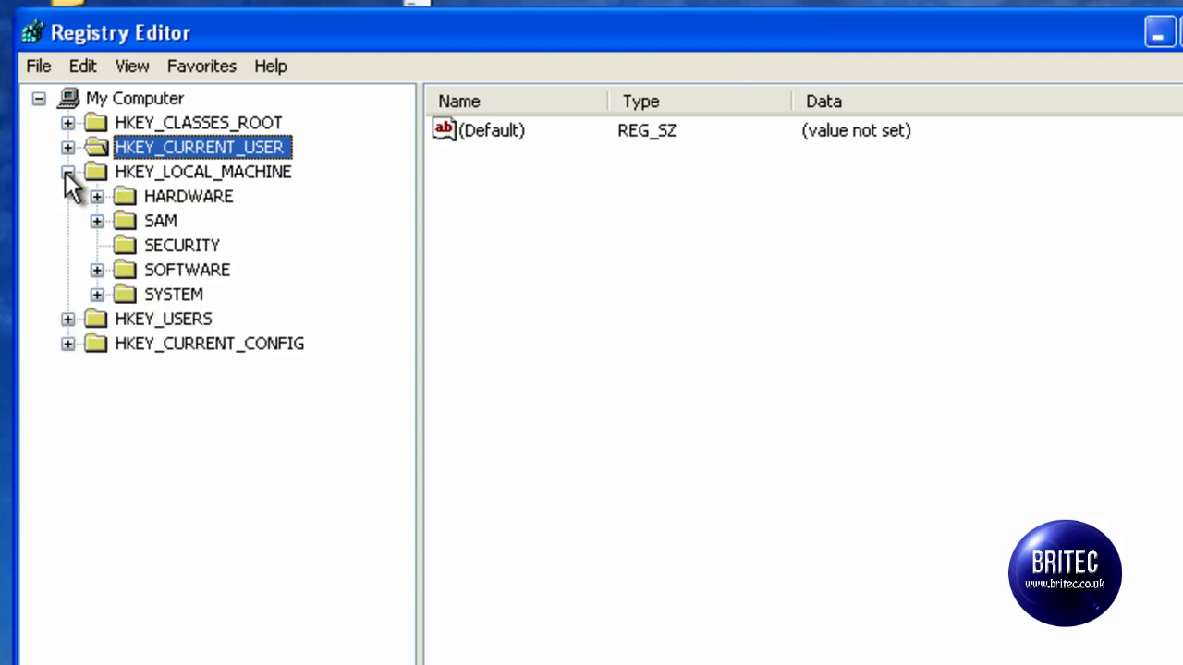
click(96, 269)
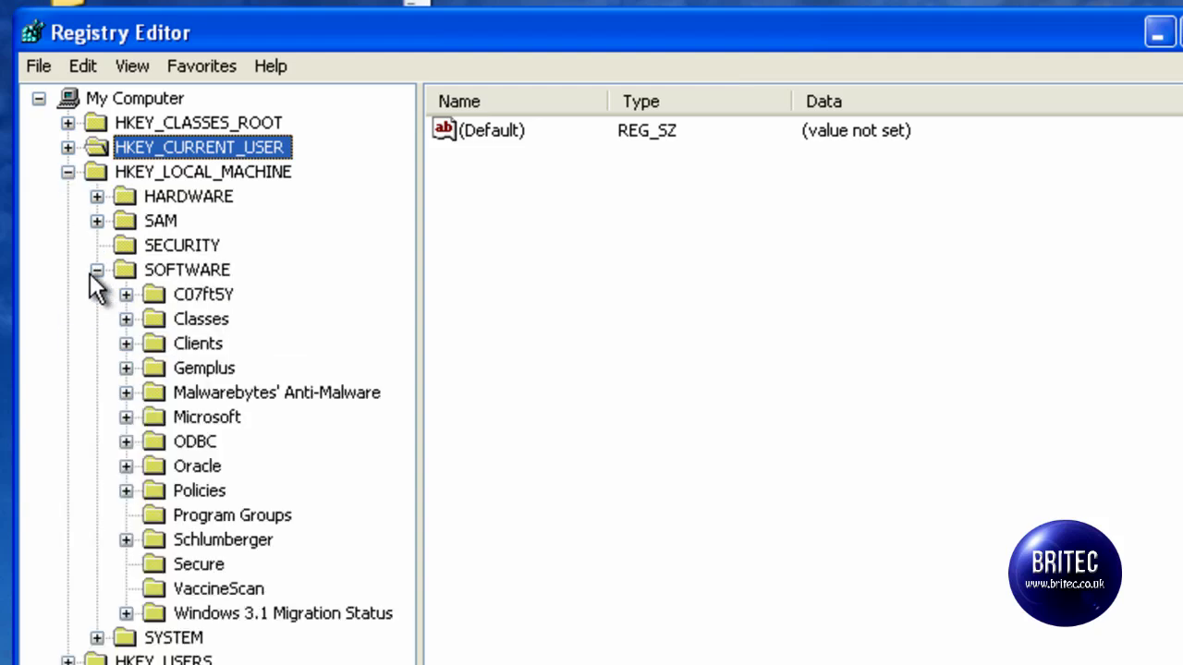
click(125, 417)
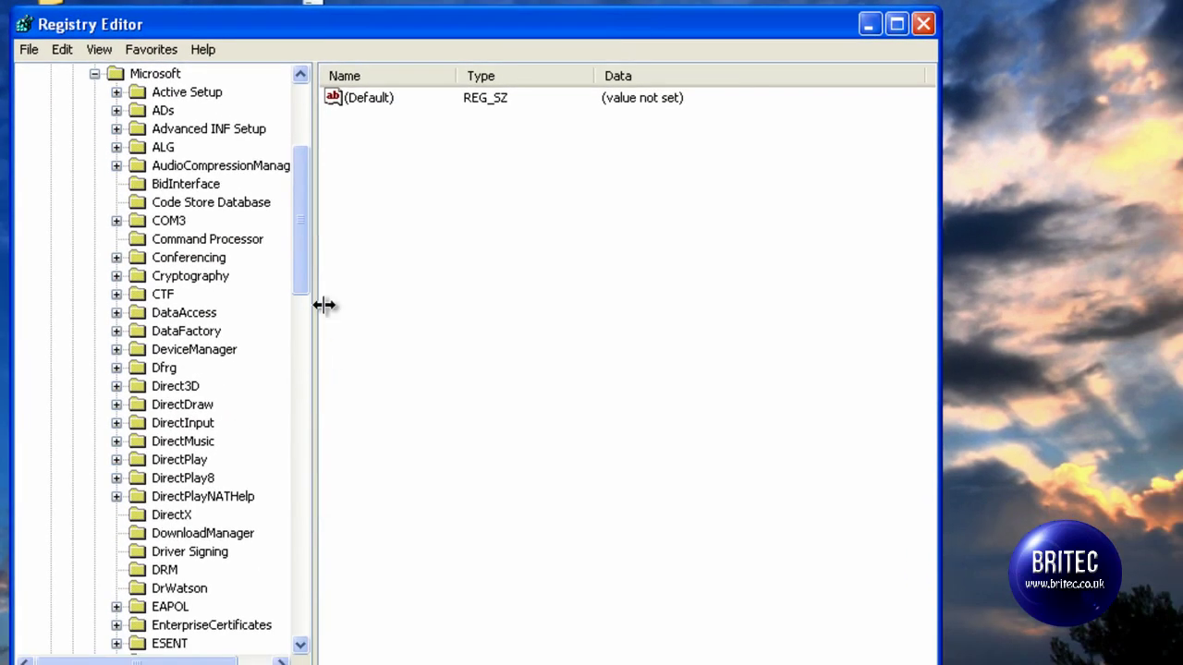
drag(306, 259, 303, 550)
click(116, 571)
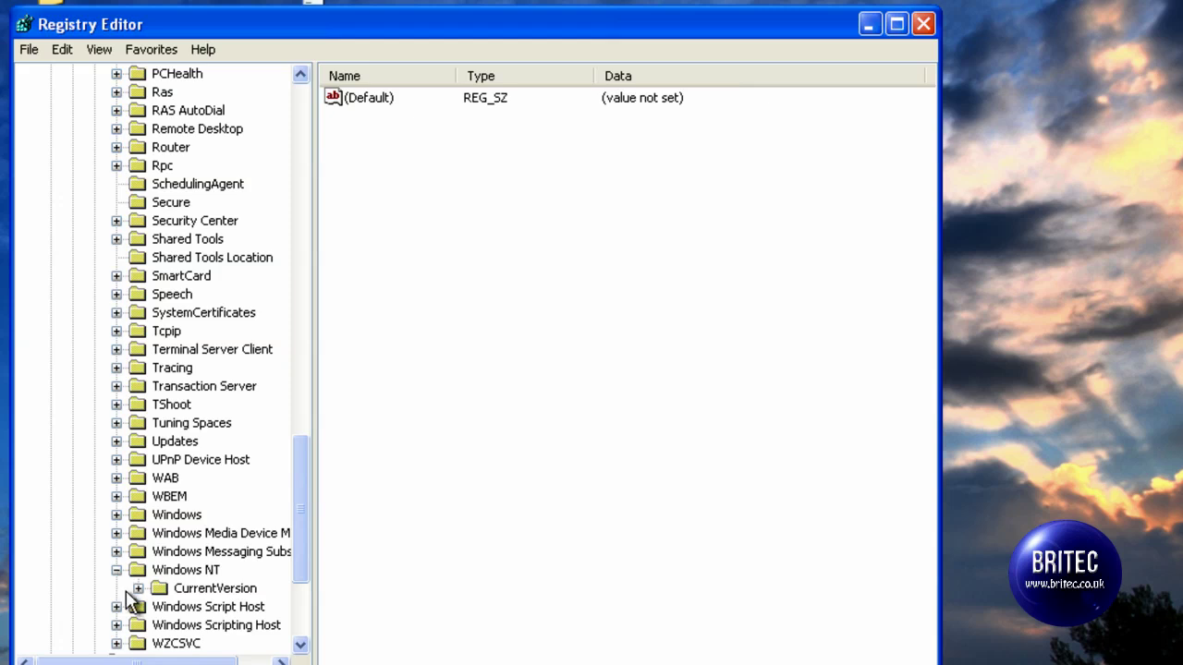
click(138, 589)
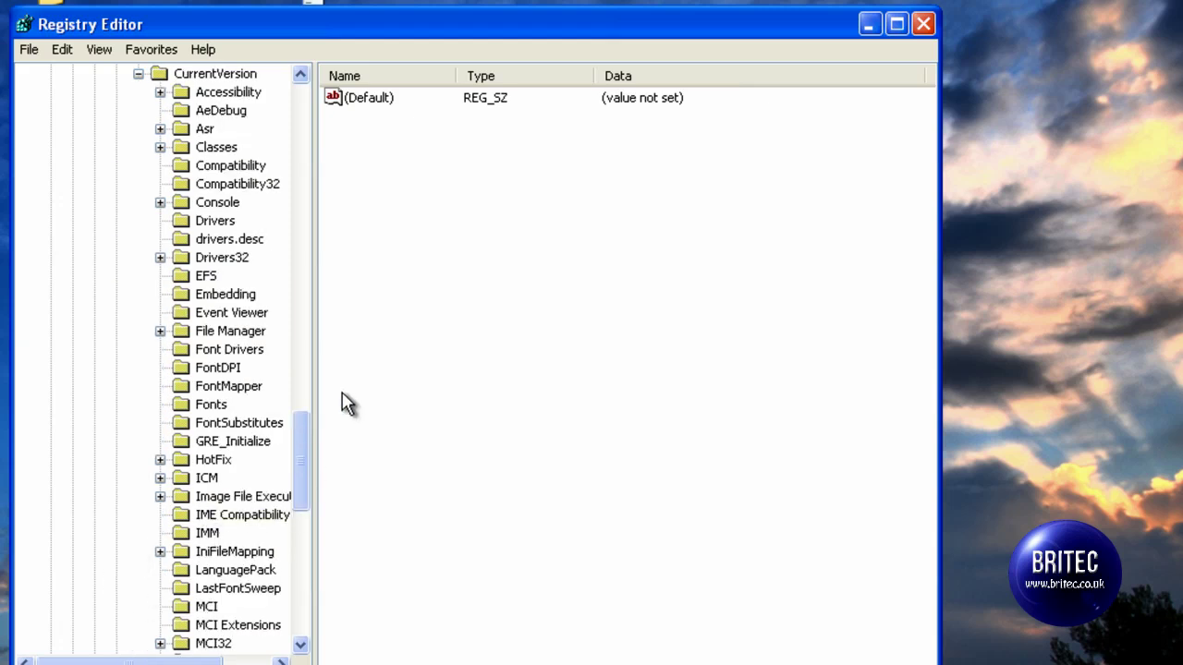
drag(299, 462, 297, 551)
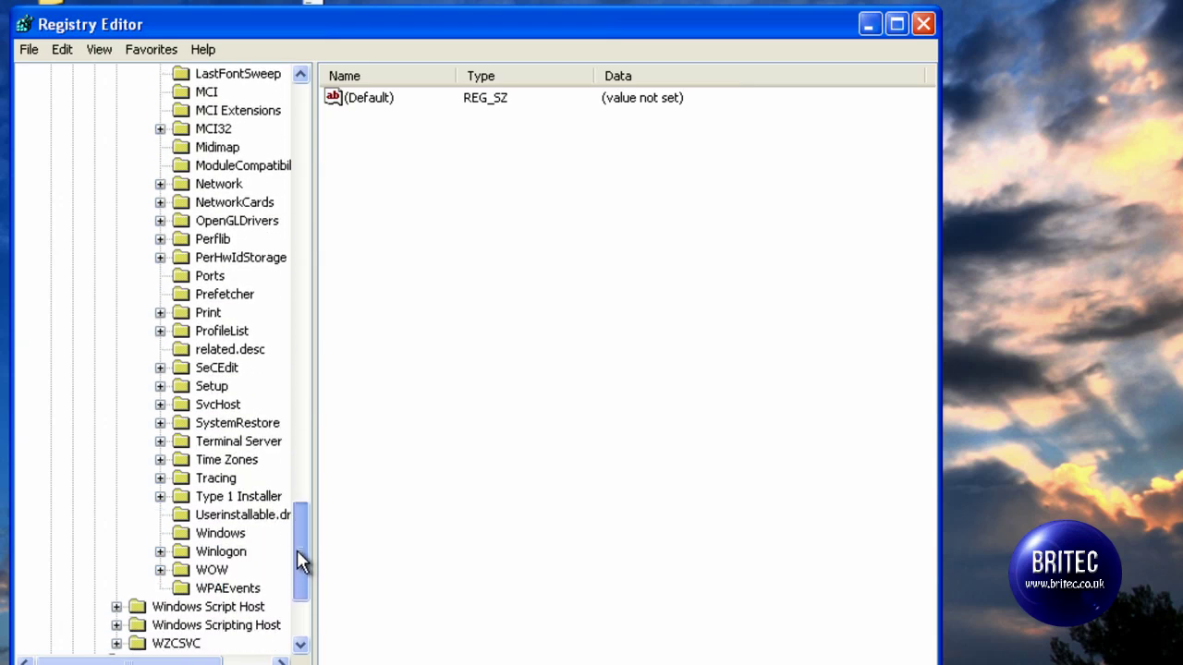
click(215, 554)
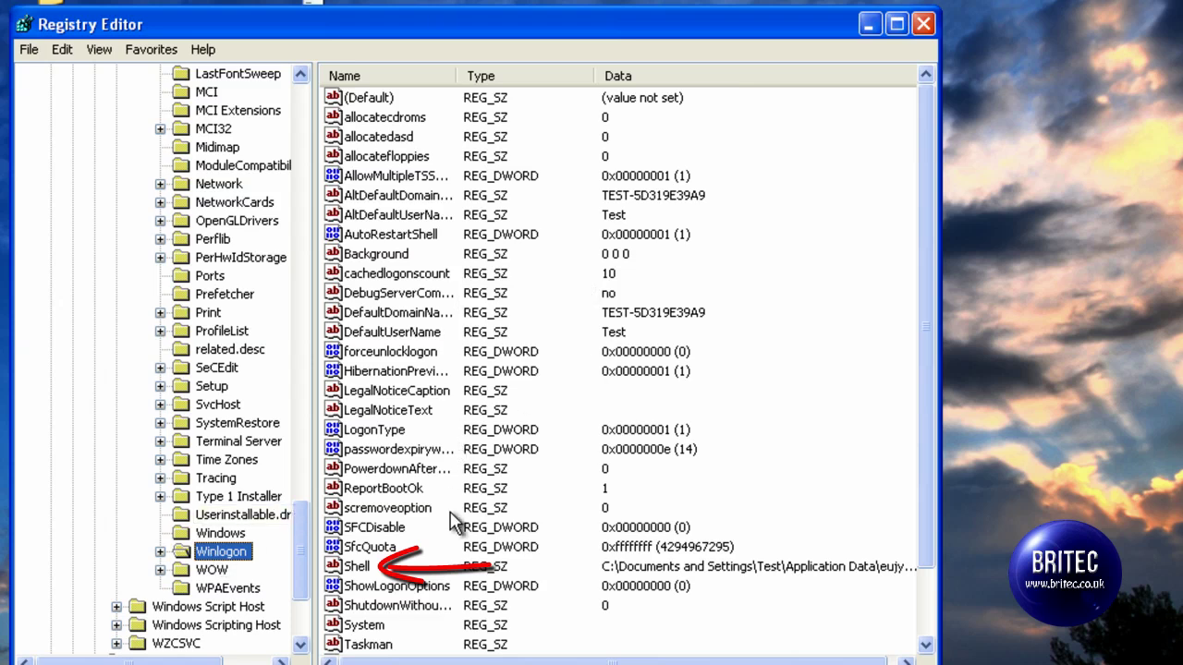
Replace the Shell value's rogue pcztzxo.exe path in the Winlogon key with explorer.exe
click(362, 569)
double_click(368, 569)
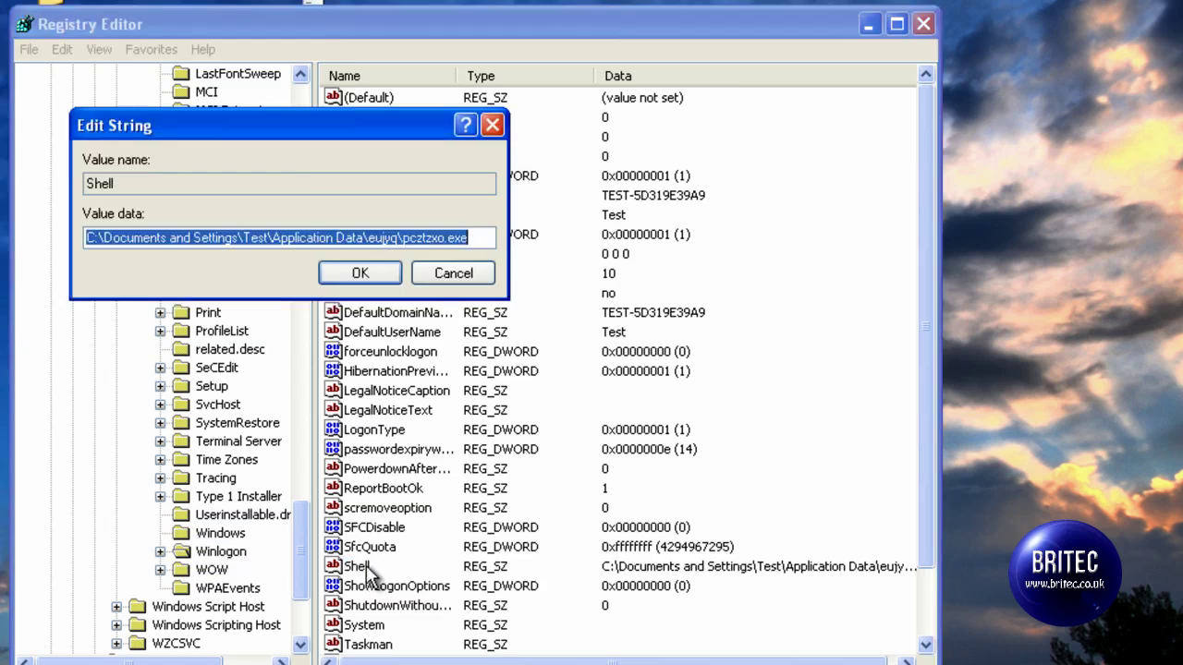
click(475, 238)
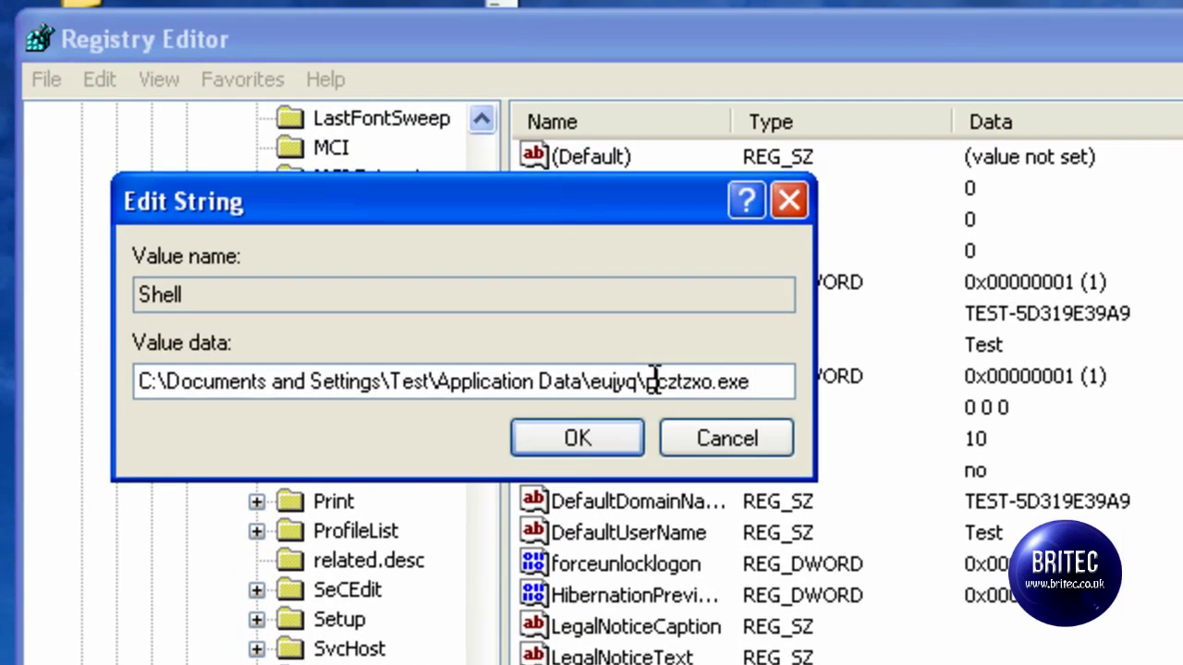
drag(653, 380, 99, 382)
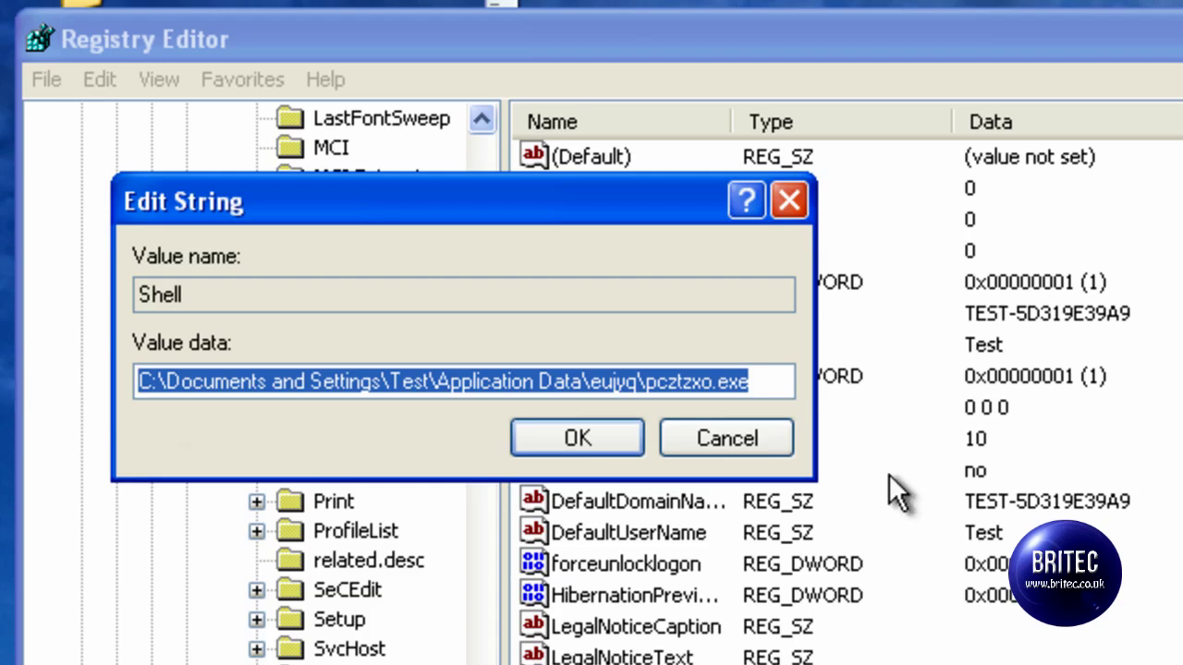
drag(766, 379, 120, 407)
key(Delete)
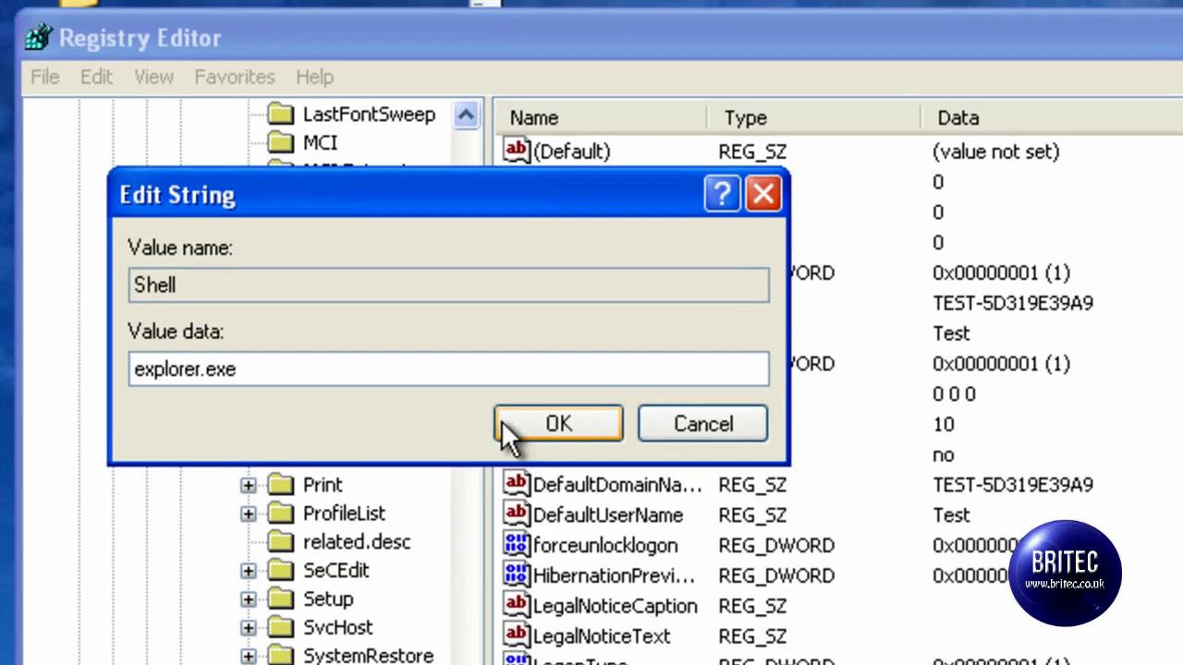
click(537, 440)
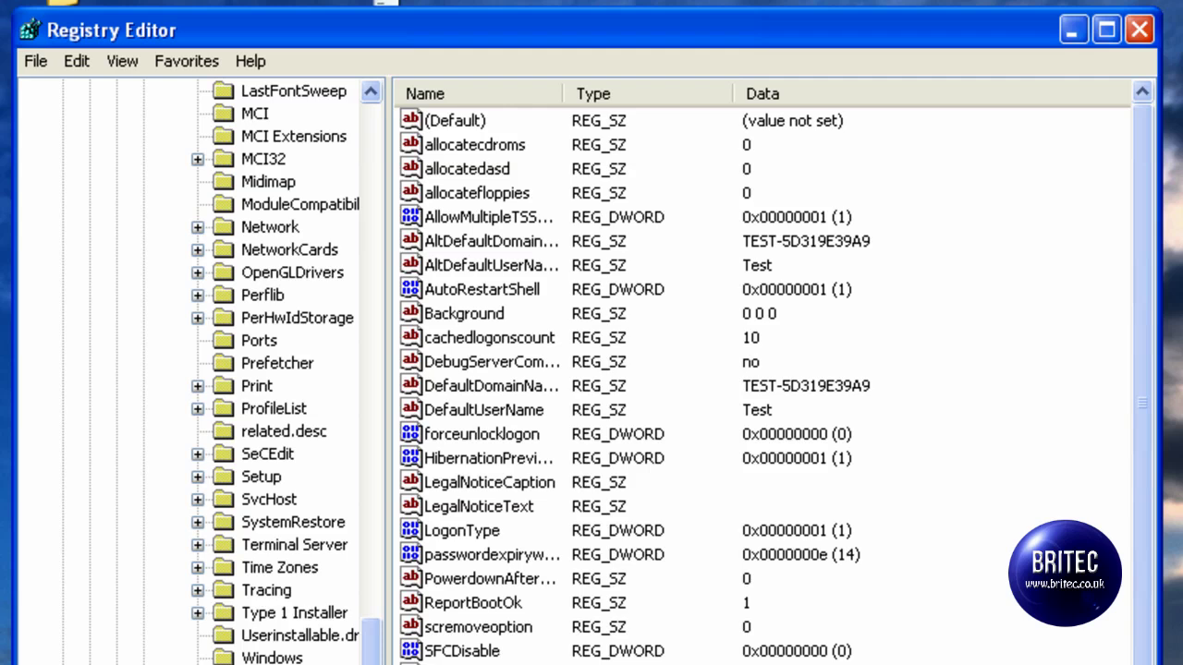
Close the Registry Editor and run a Malwarebytes full scan of drive C:\
click(1143, 25)
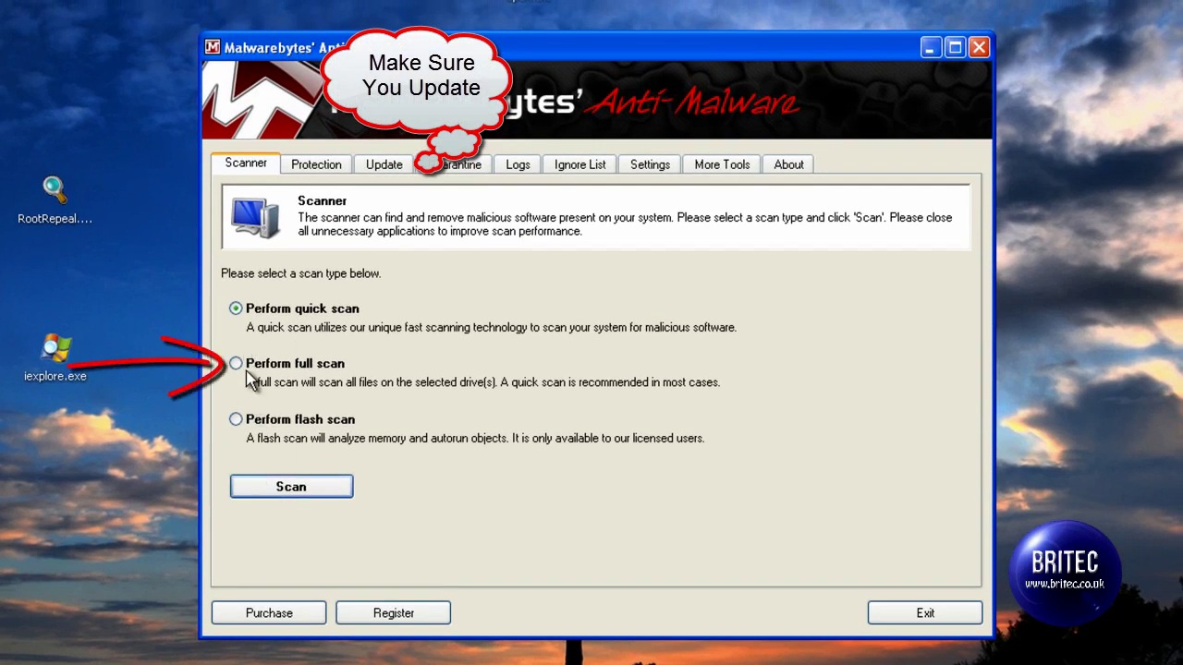
click(277, 489)
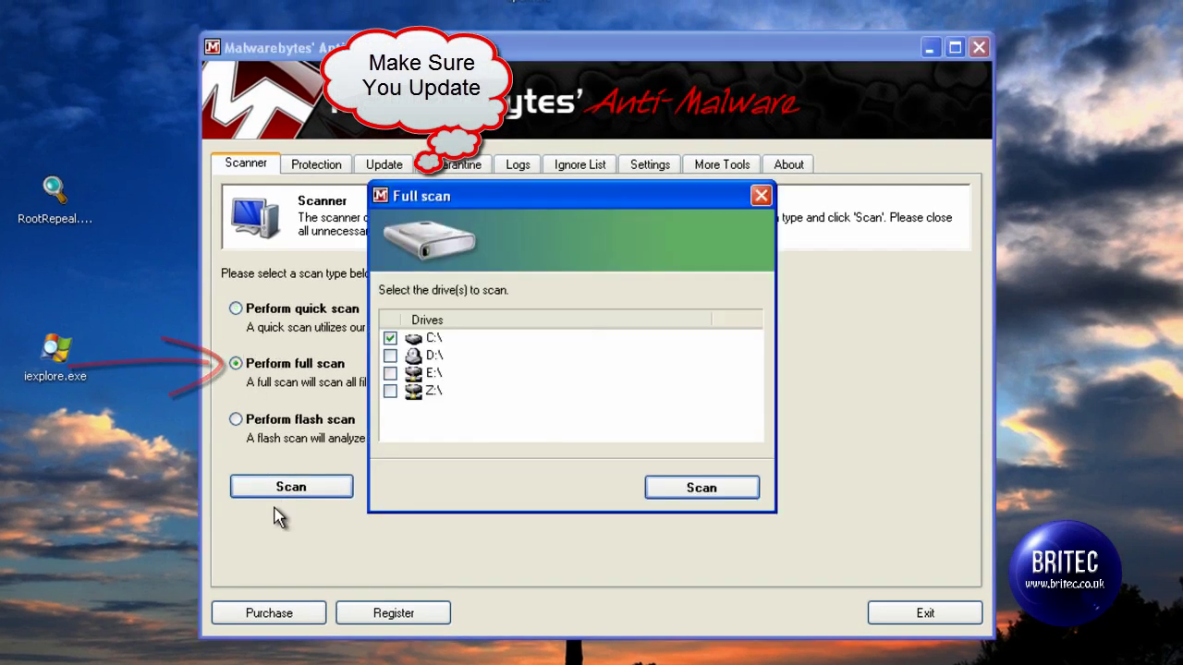
click(693, 490)
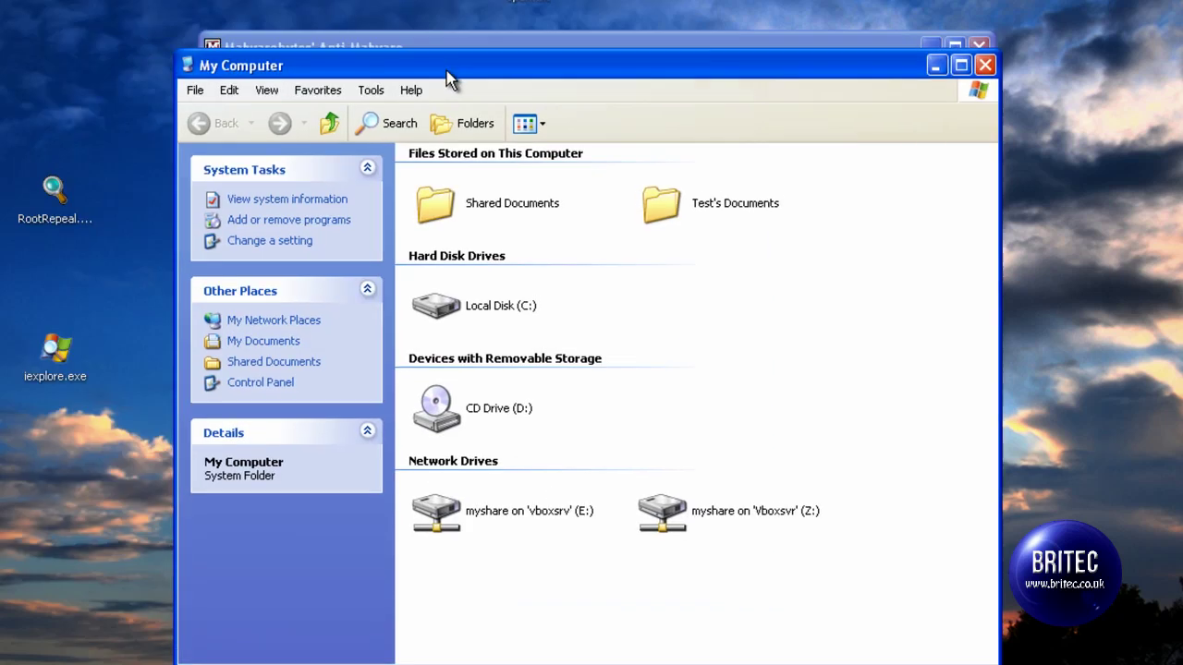
Open the hidden-file settings in My Computer's Folder Options
drag(447, 70, 448, 51)
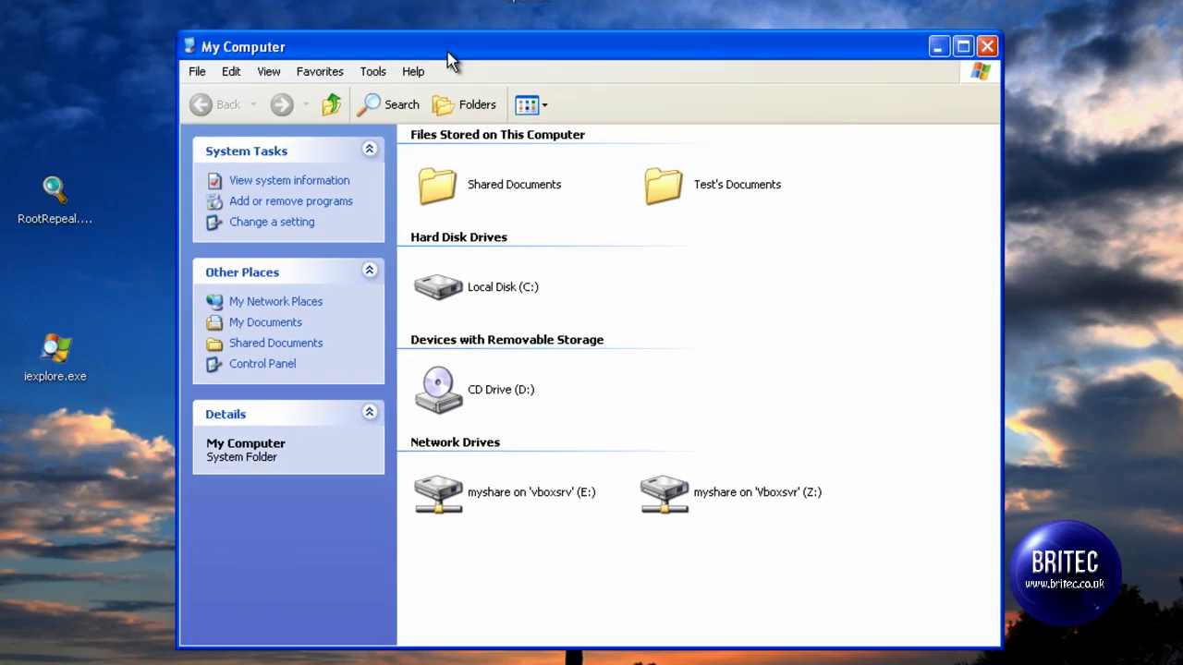
click(372, 71)
click(396, 155)
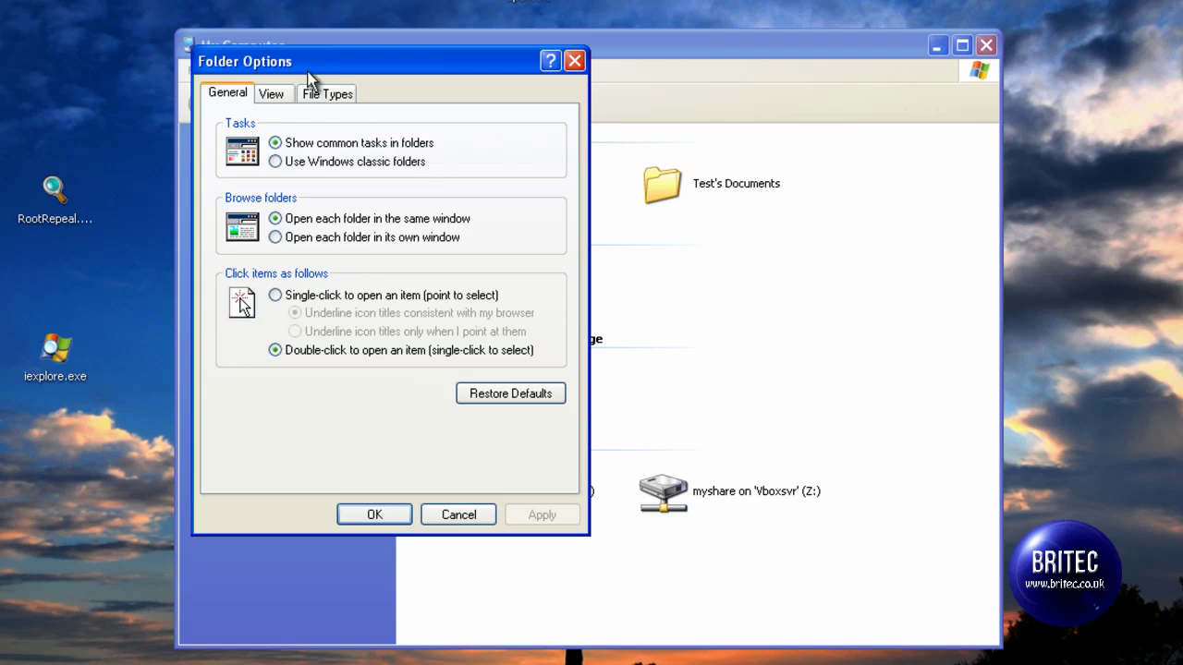
click(274, 94)
drag(551, 319, 551, 350)
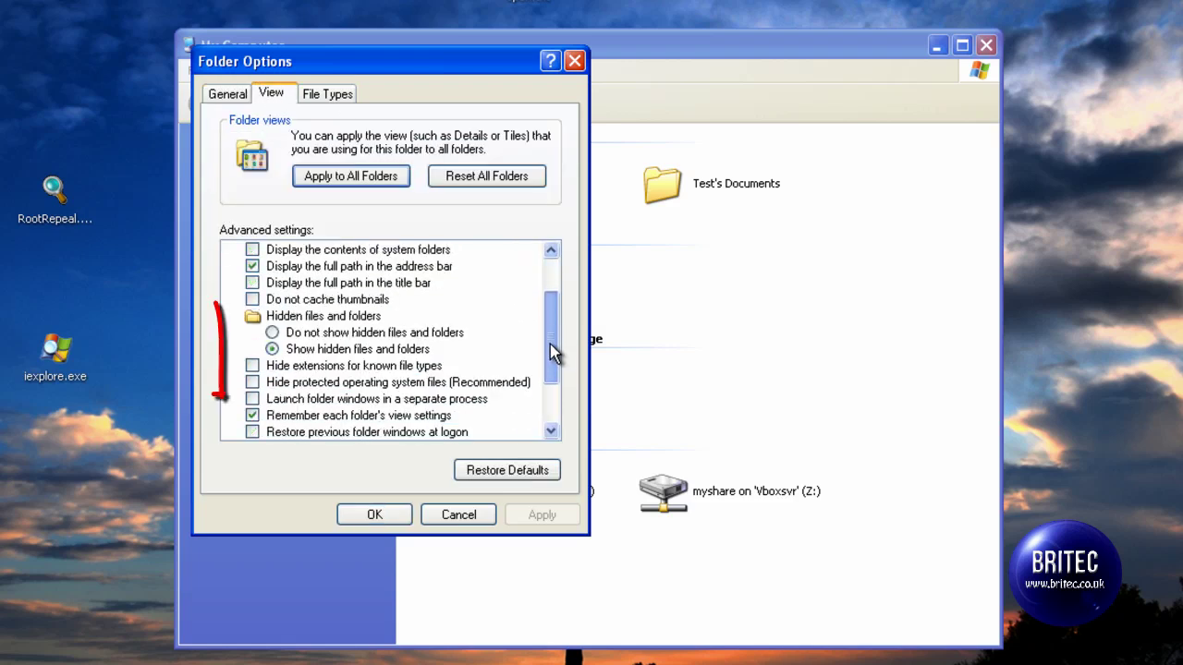
Apply folder view settings that show hidden files and folders, with hiding of known extensions and protected operating system files turned off
click(272, 333)
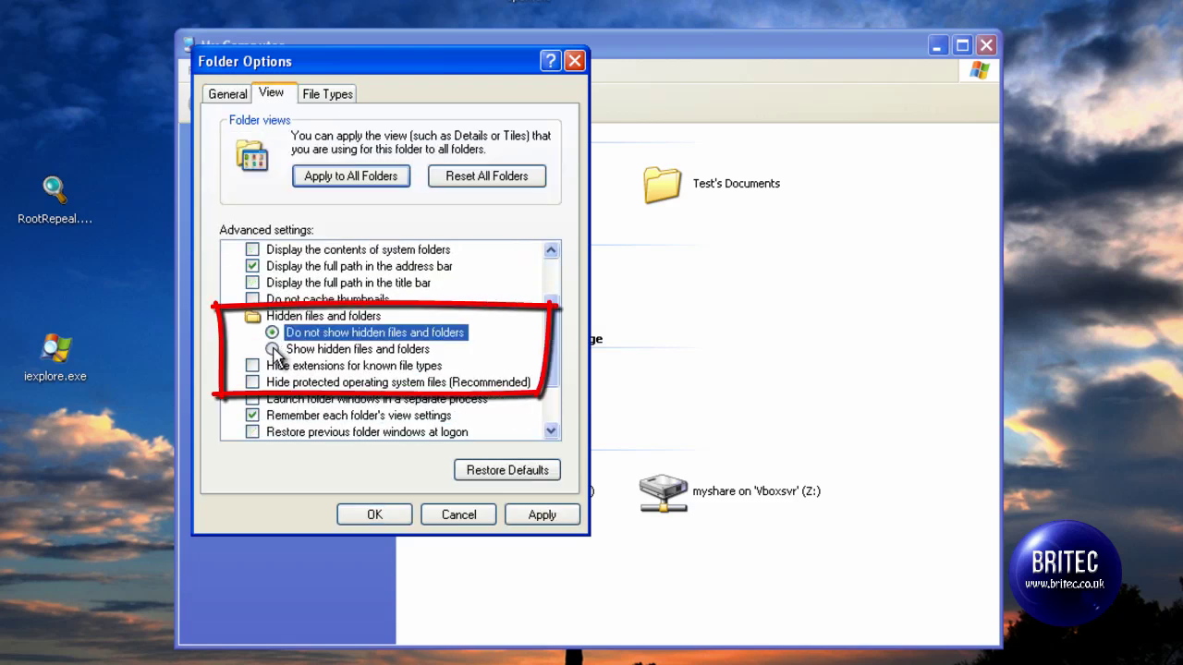
click(272, 348)
click(252, 366)
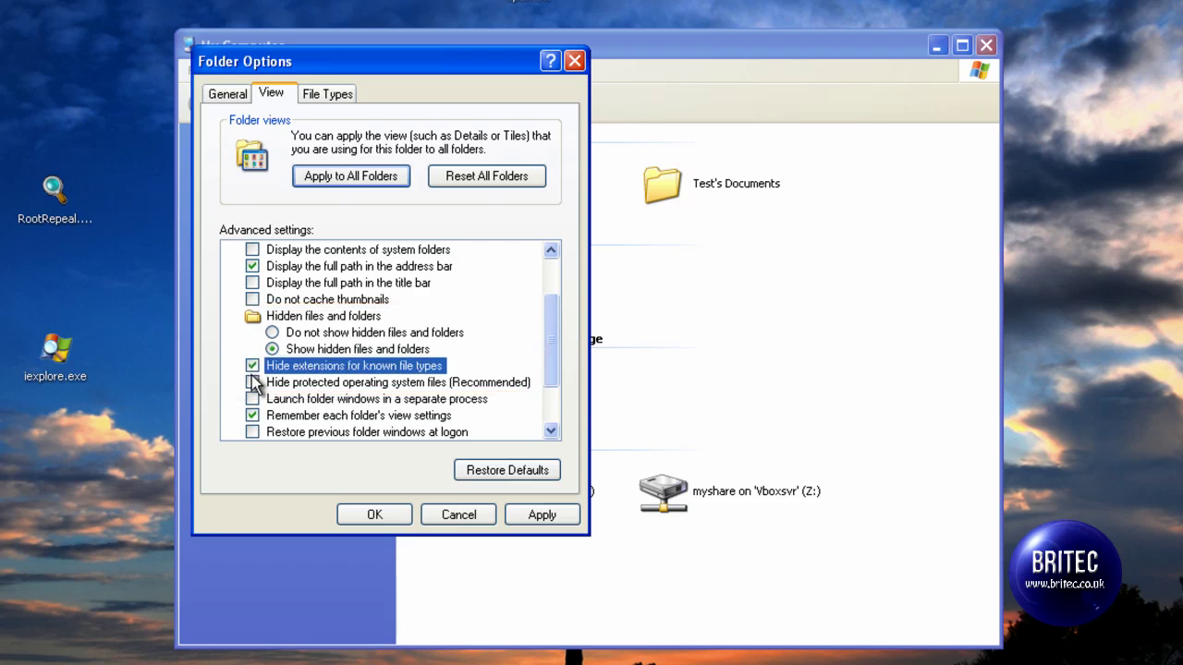
click(252, 382)
click(253, 366)
click(253, 383)
click(532, 409)
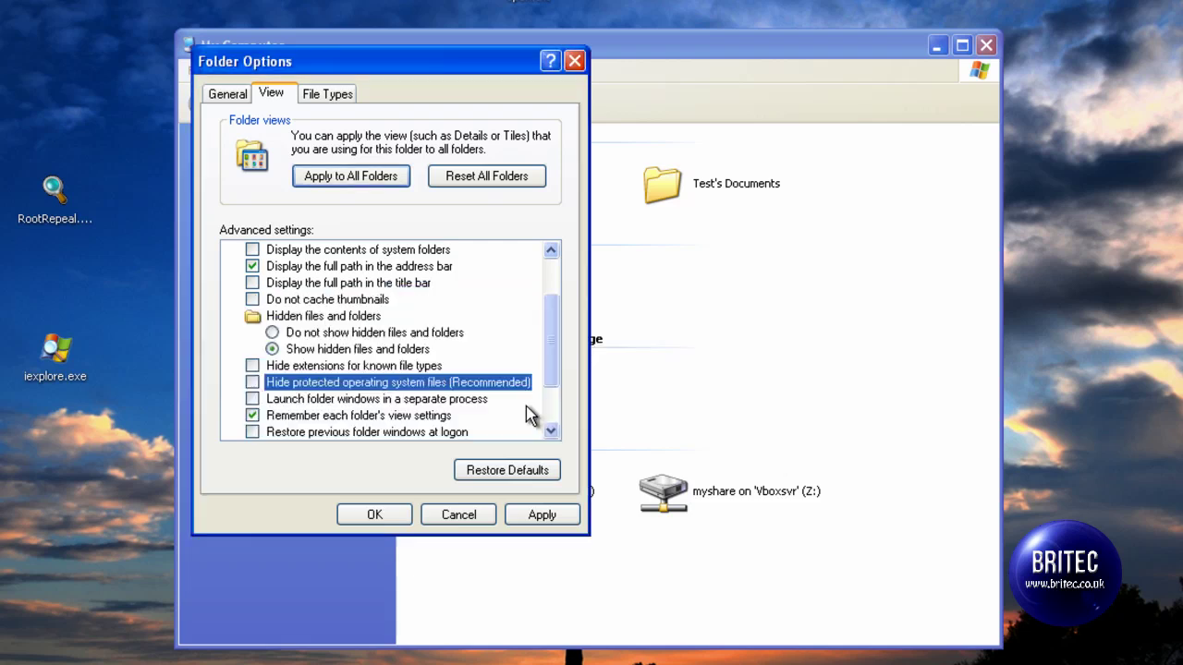
click(546, 516)
click(374, 515)
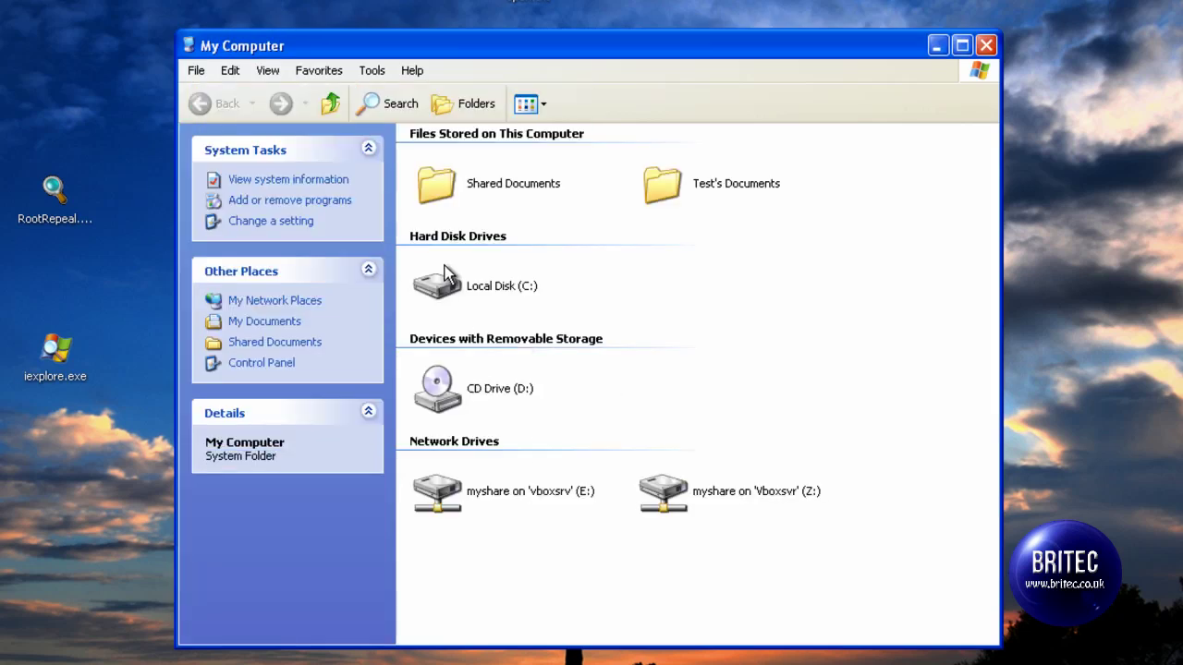
Inspect the contents of the AVDefender2011 and eujyq folders in C:\Documents and Settings\Test\Application Data
double_click(475, 293)
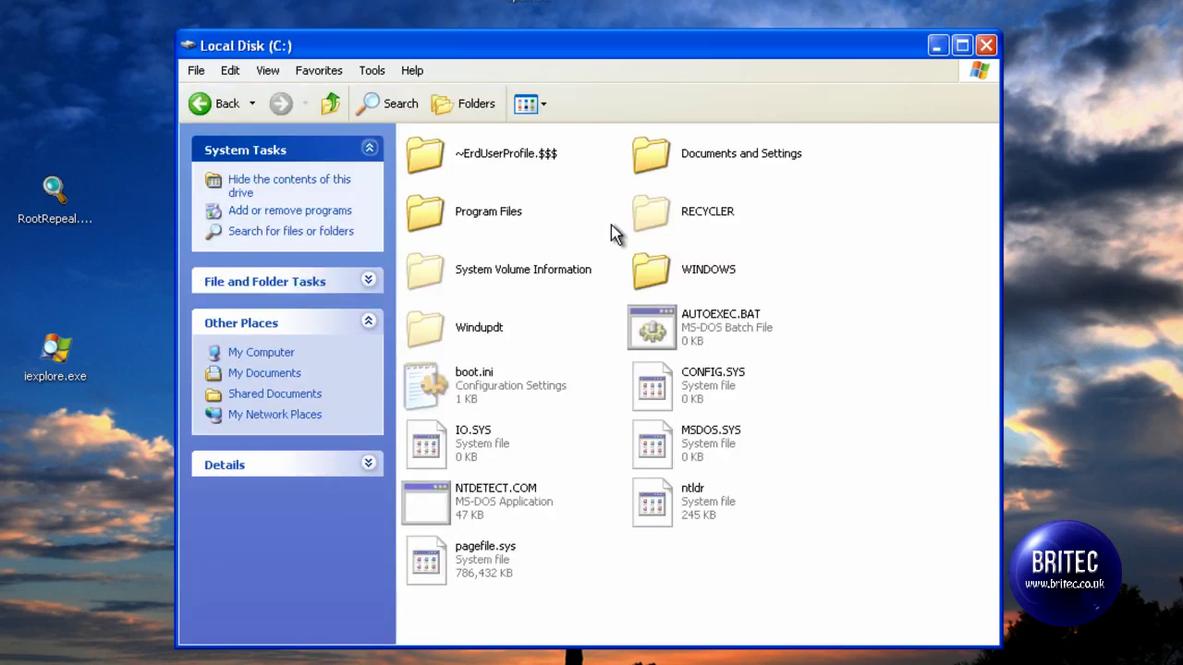
double_click(761, 156)
double_click(660, 273)
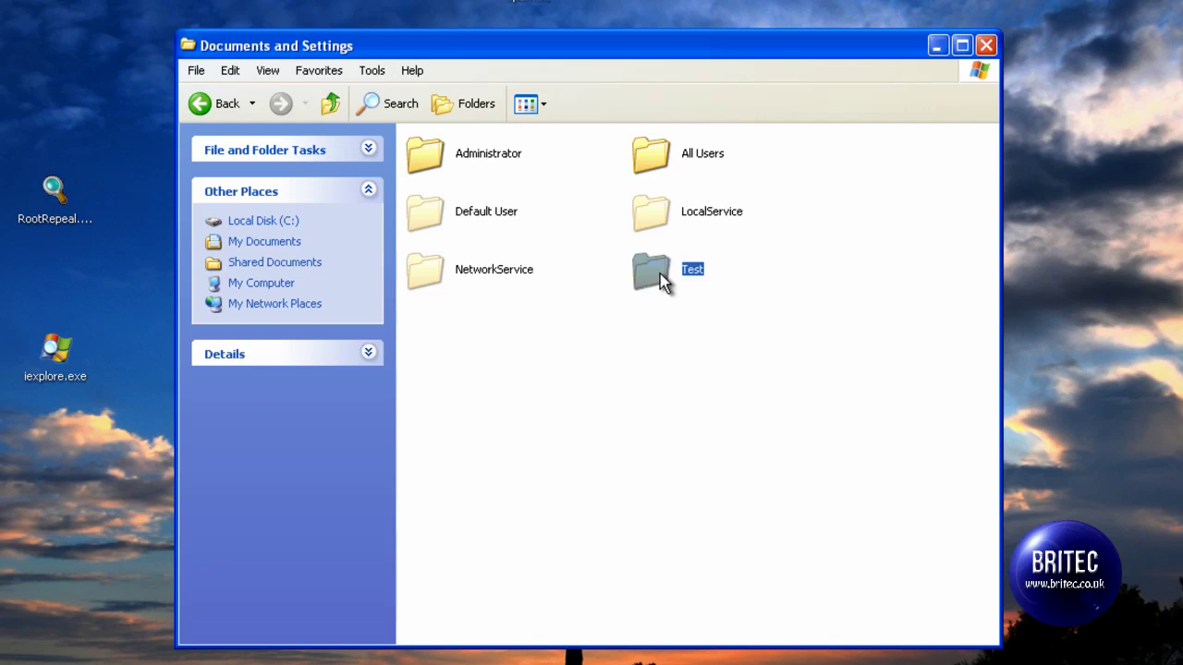
double_click(488, 164)
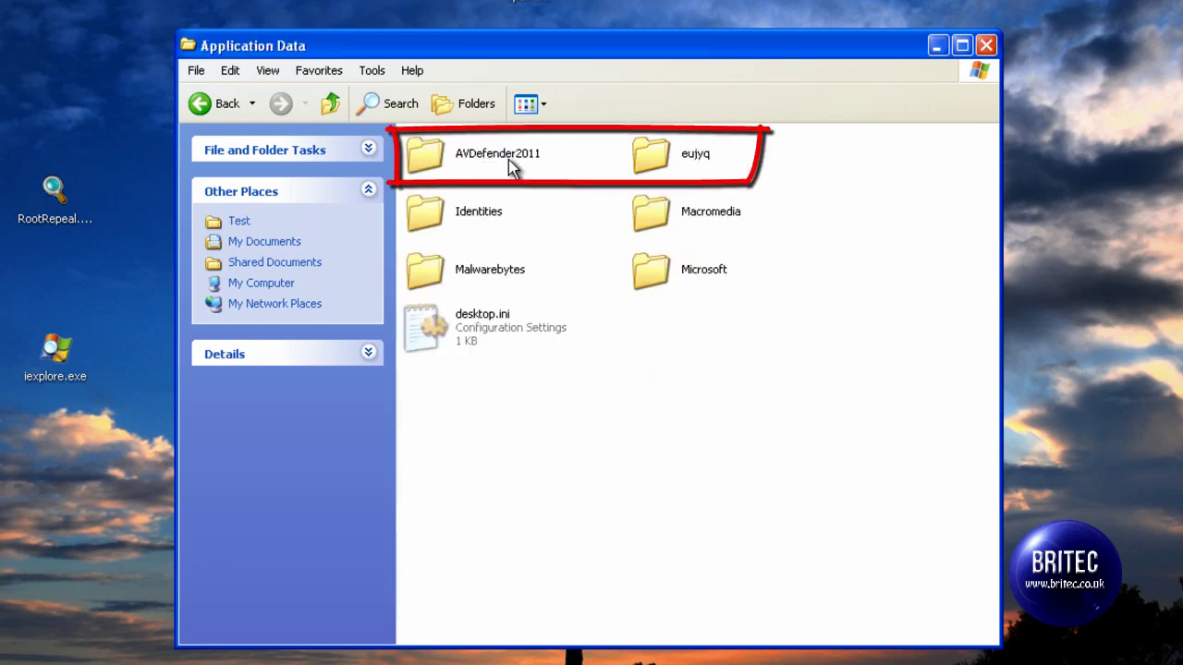
click(488, 161)
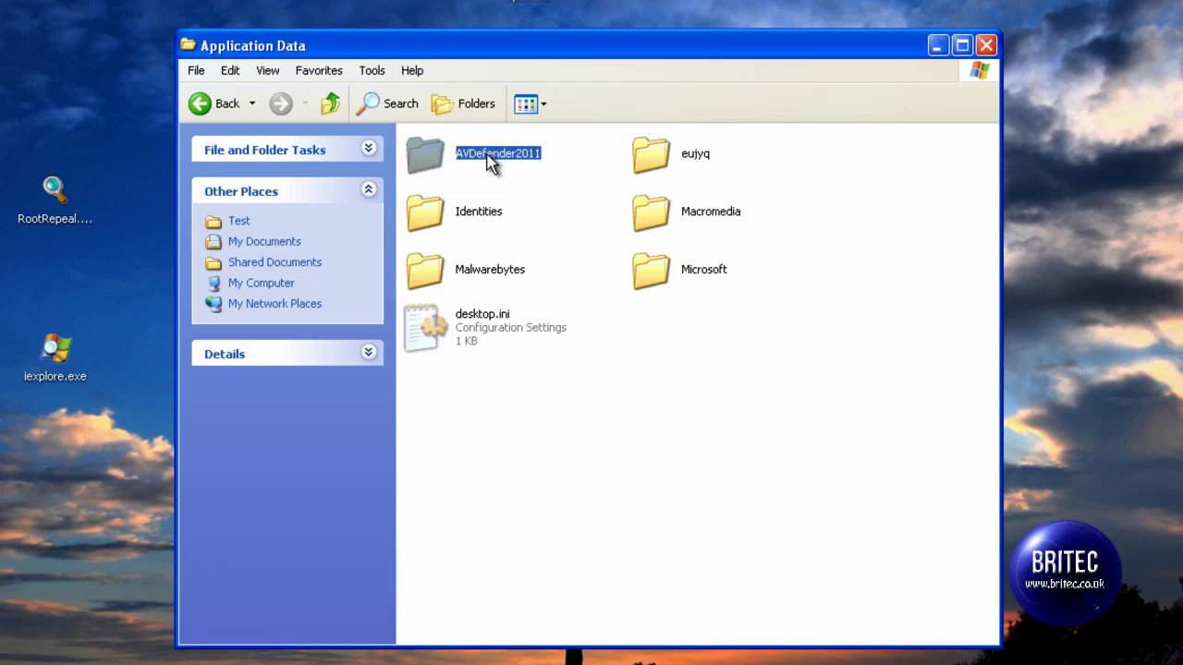
double_click(488, 161)
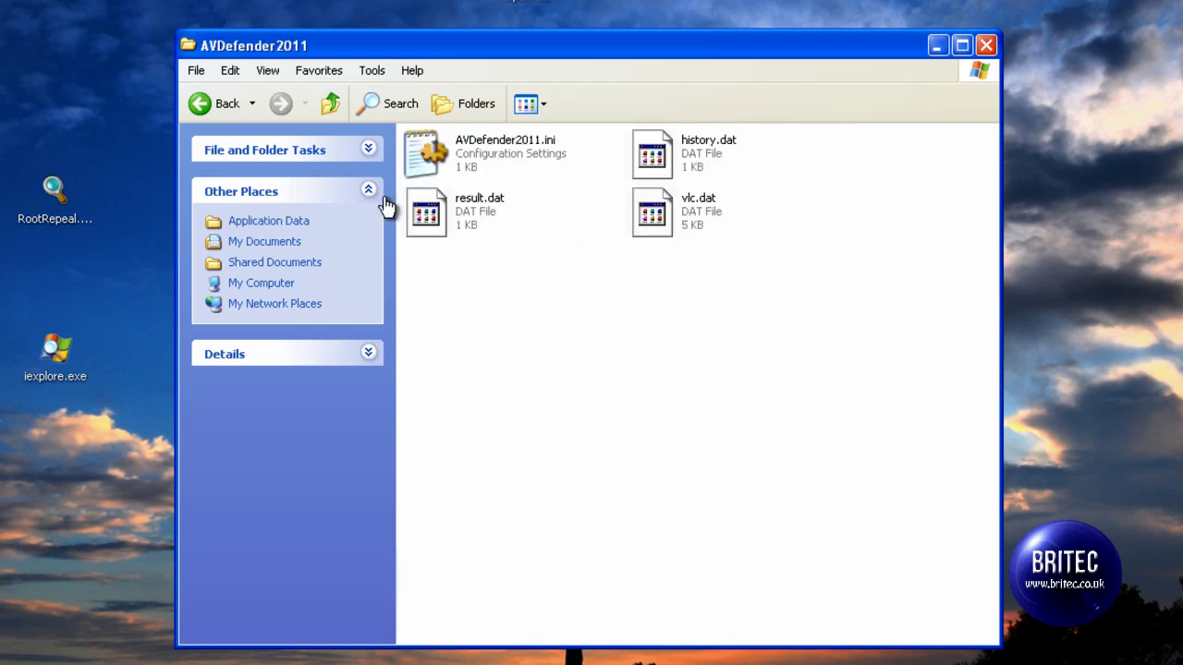
click(206, 108)
mouse_move(702, 217)
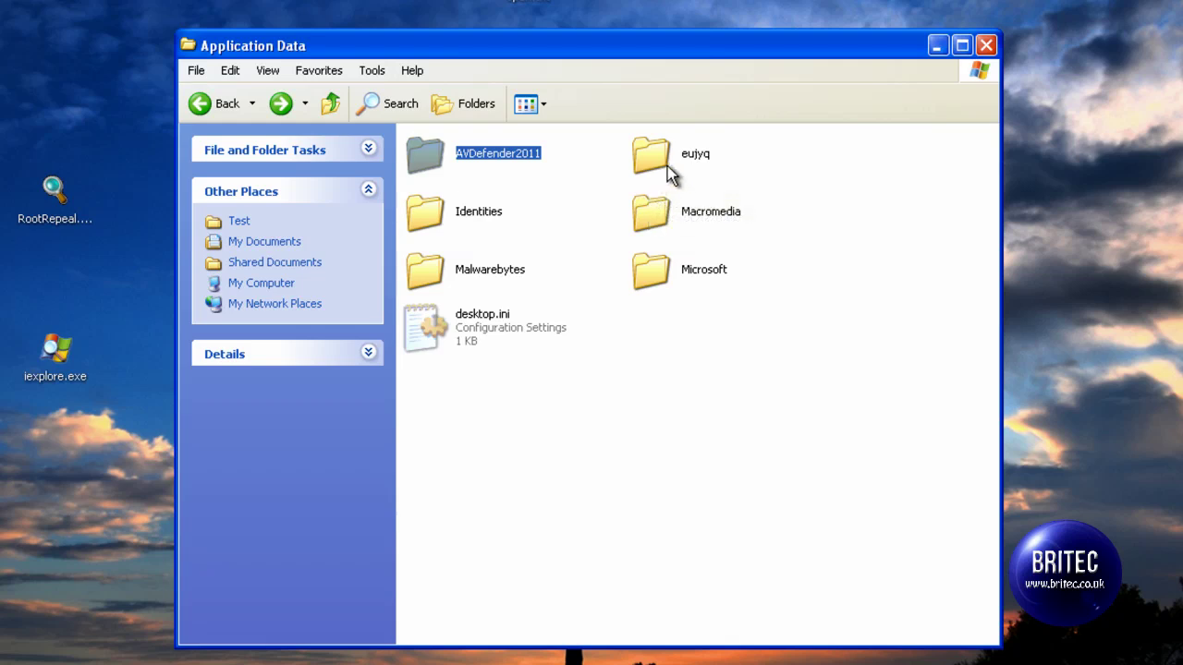
mouse_move(678, 163)
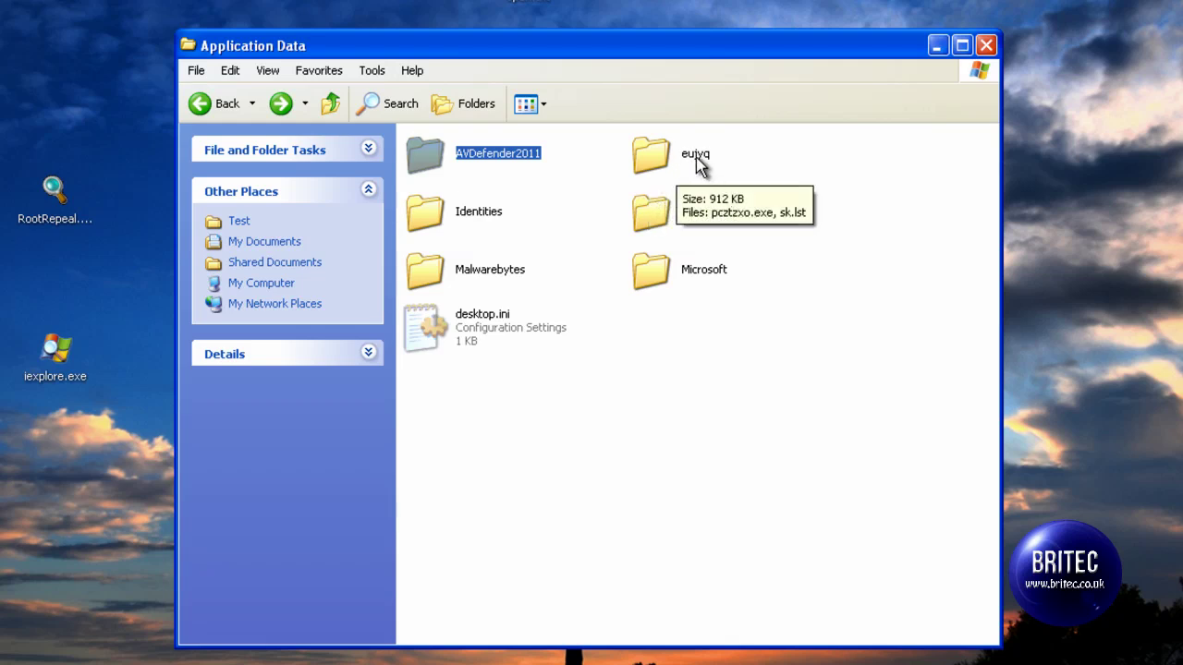
double_click(689, 162)
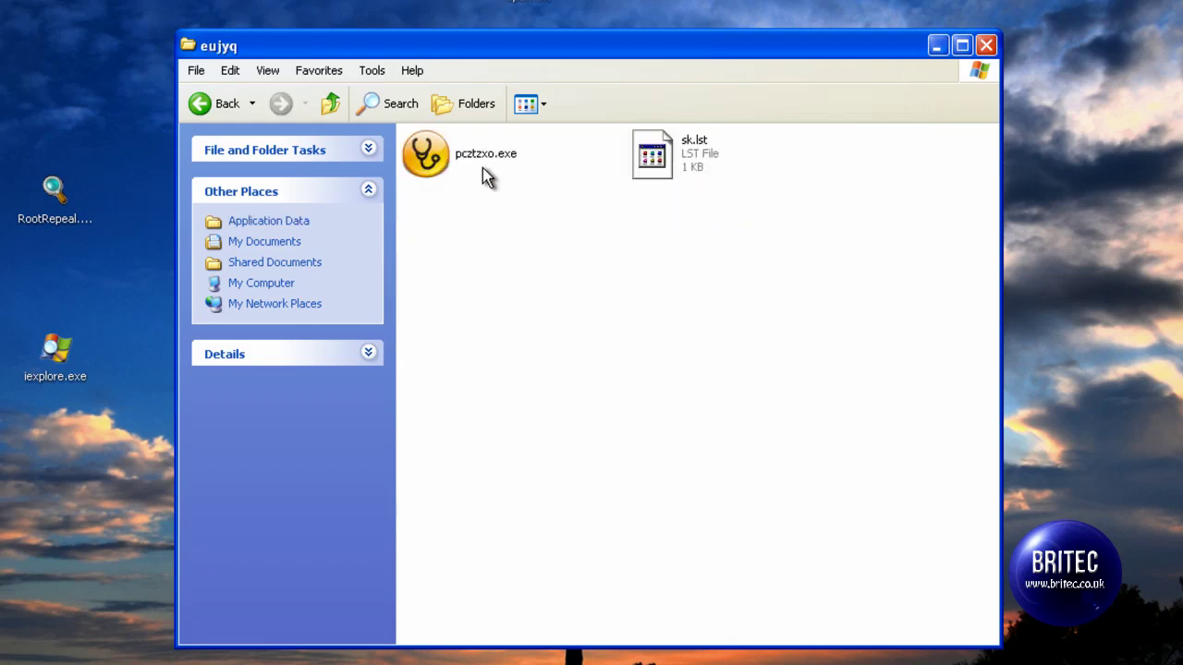
click(225, 108)
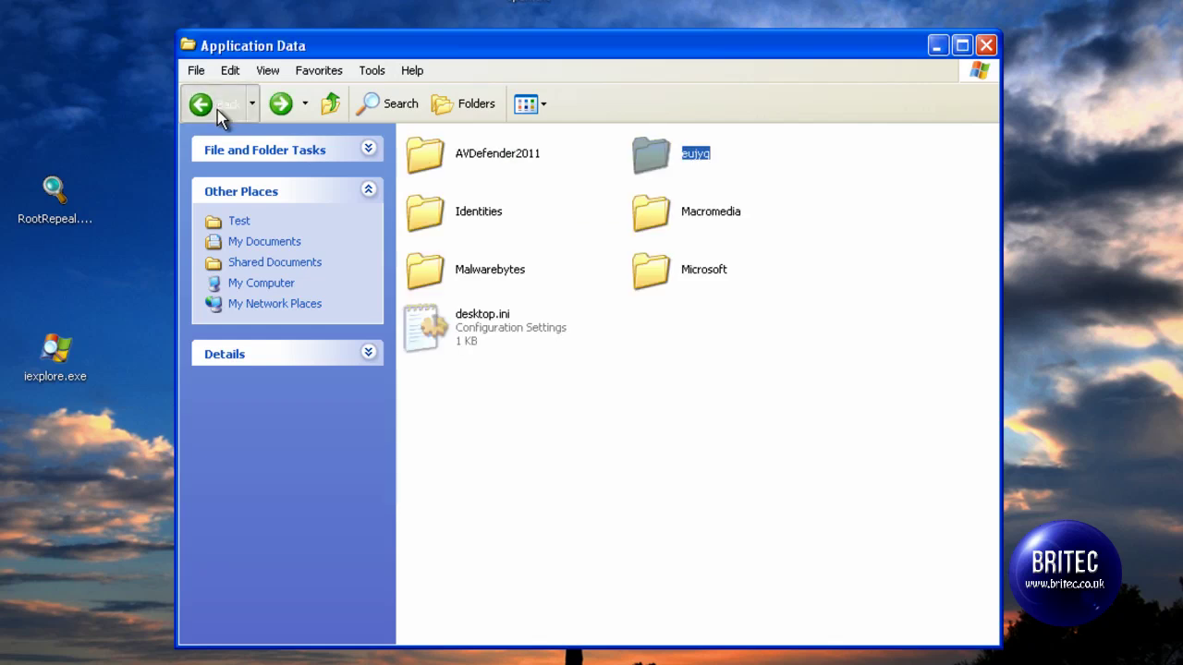
Check the Test profile's Local Settings\Application Data folder for suspicious executables and return to the parent folders
click(218, 110)
double_click(477, 279)
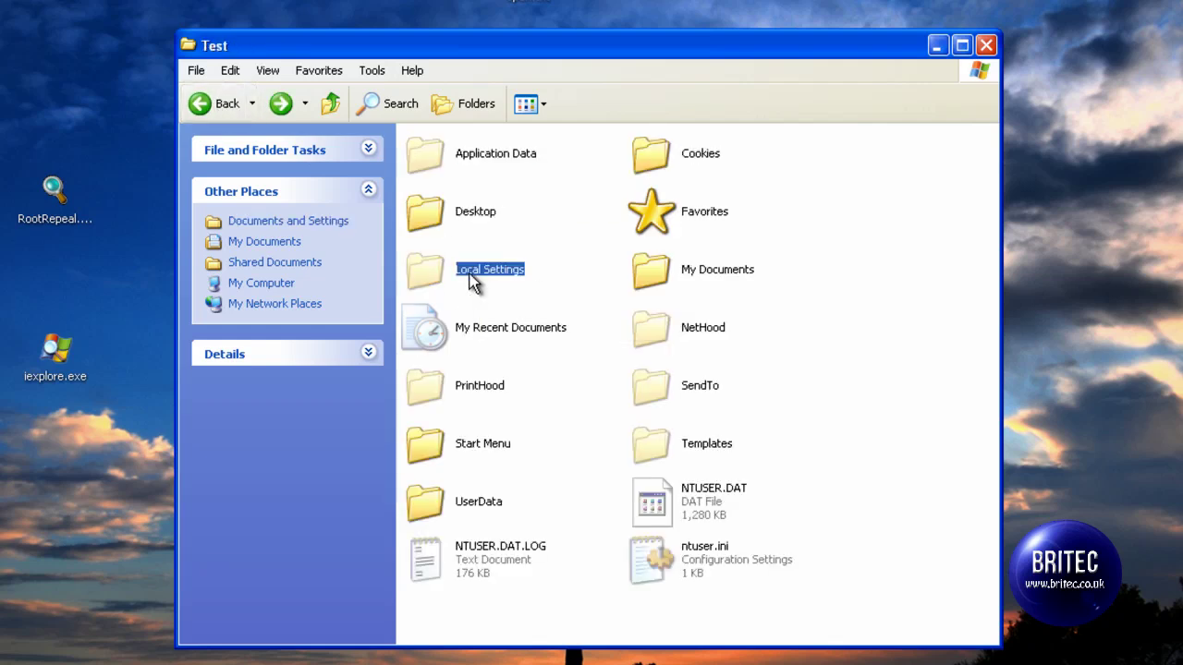
double_click(466, 156)
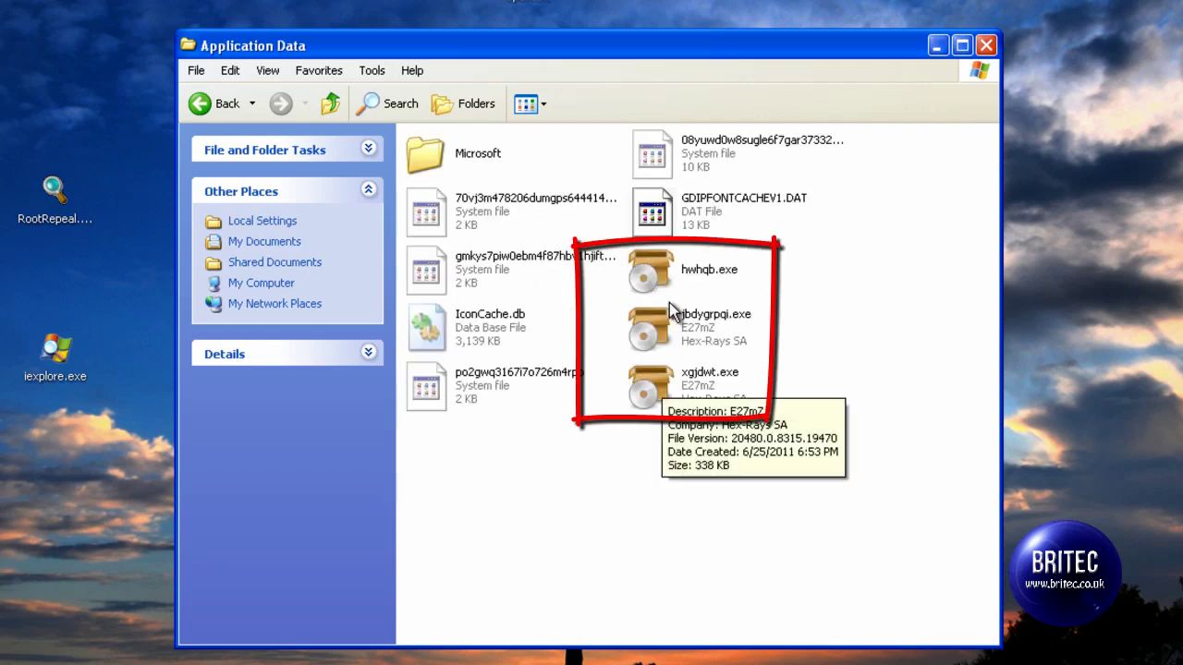
click(202, 108)
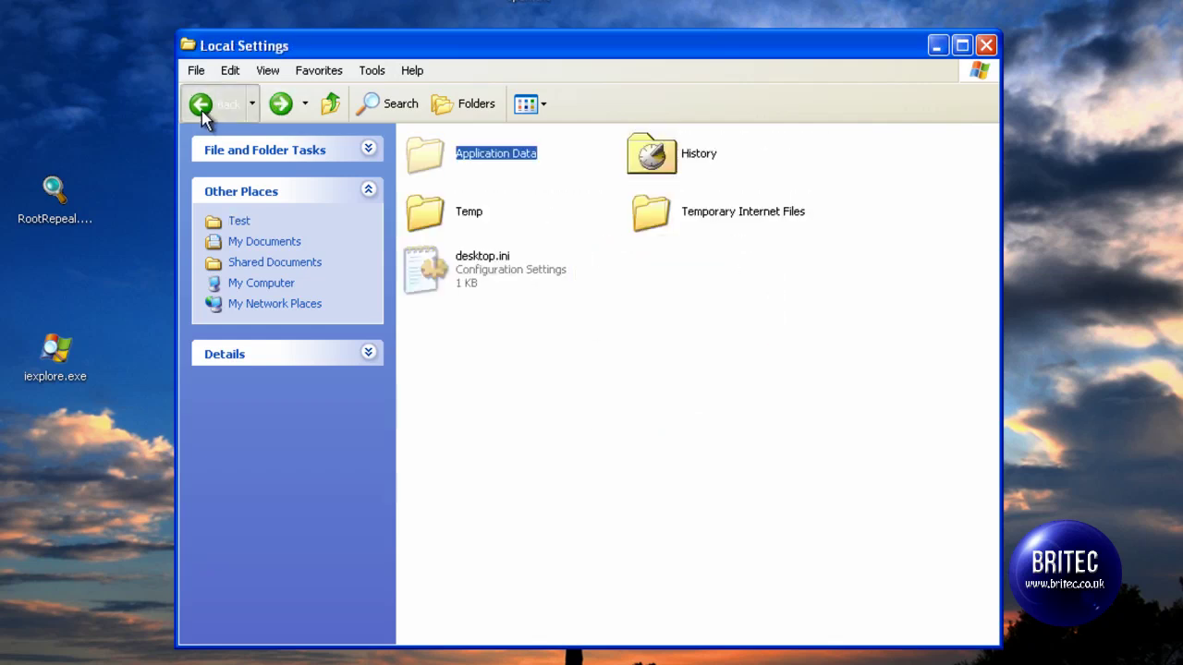
click(201, 109)
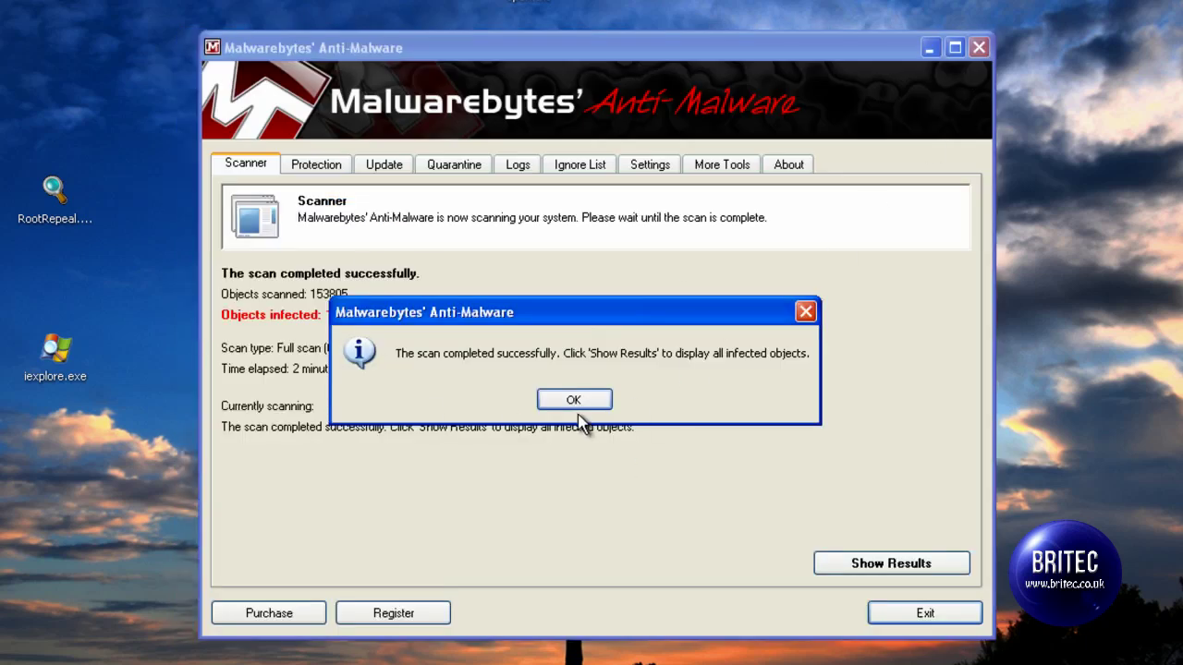
Switch to Malwarebytes, acknowledge the completed scan and display the full list of infected items
click(573, 400)
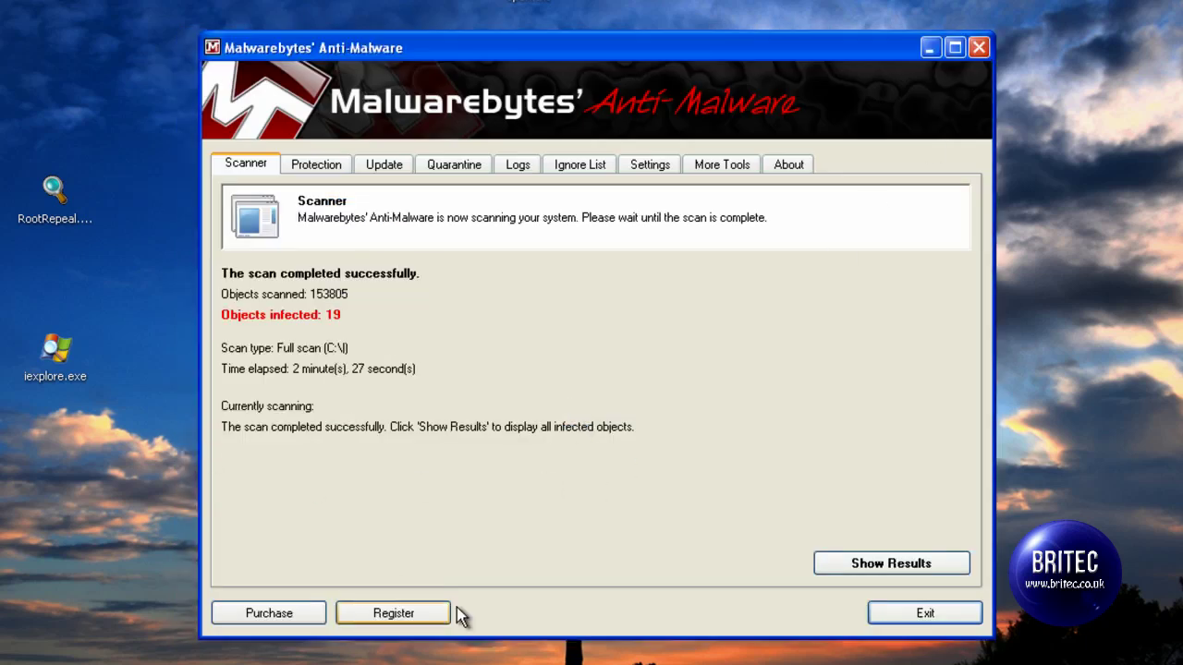
click(856, 566)
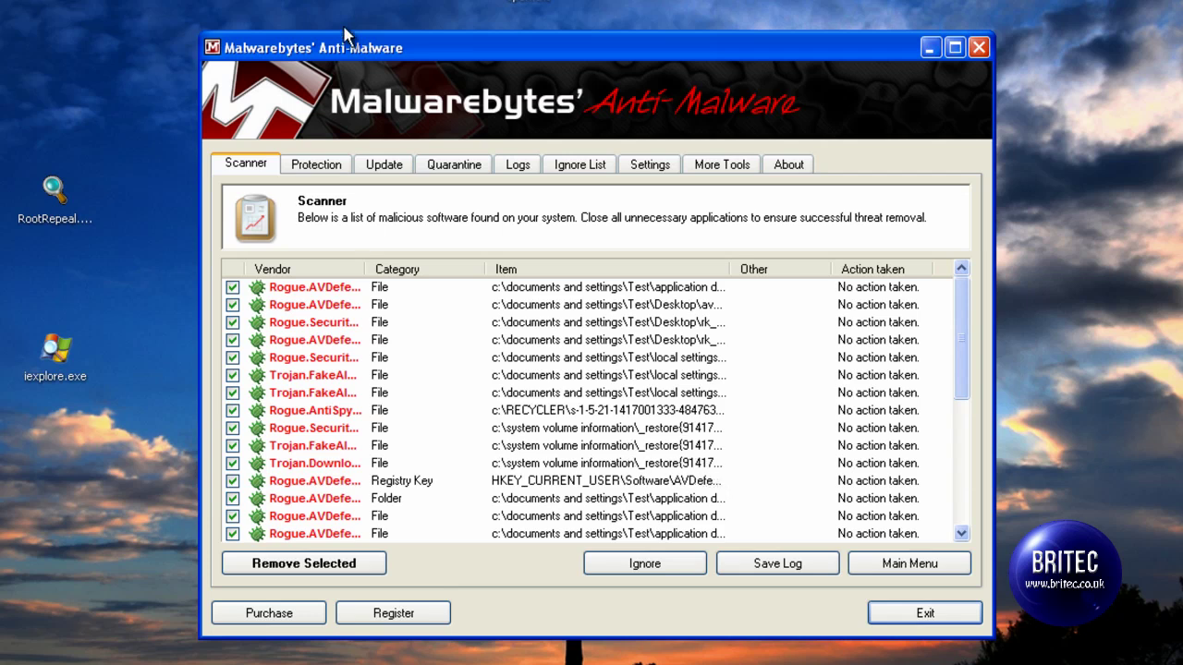
drag(283, 33, 283, 0)
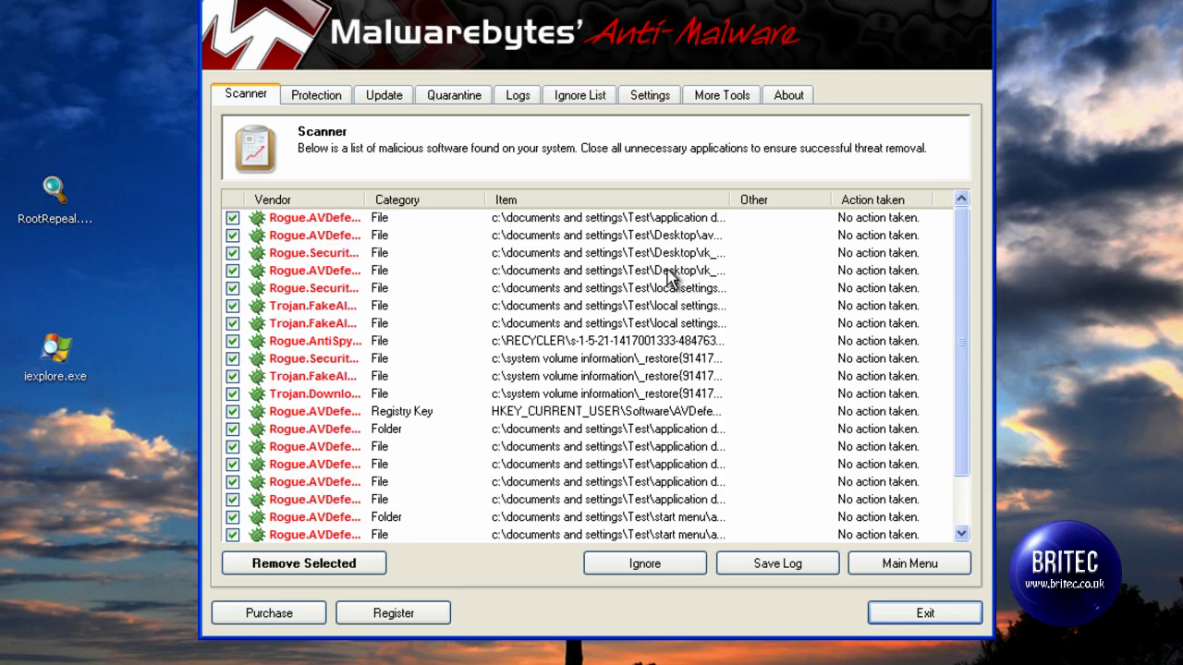
drag(964, 290, 977, 232)
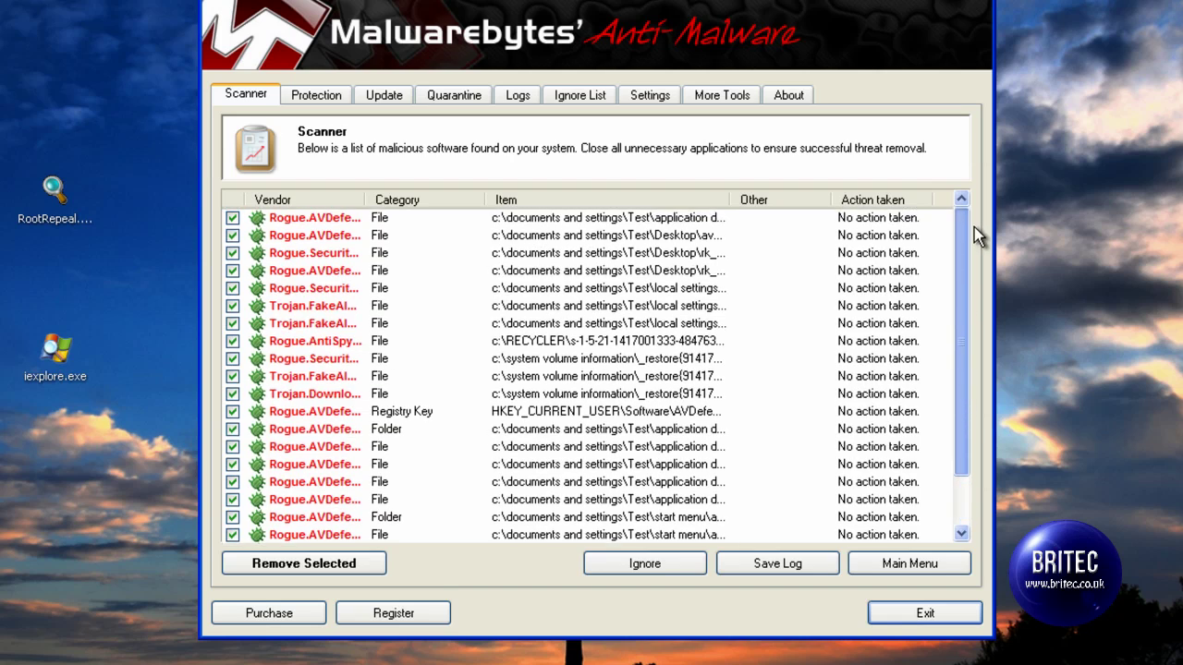
Remove all the selected threats, closing the scan log, and accept the restart to complete the removal
click(342, 567)
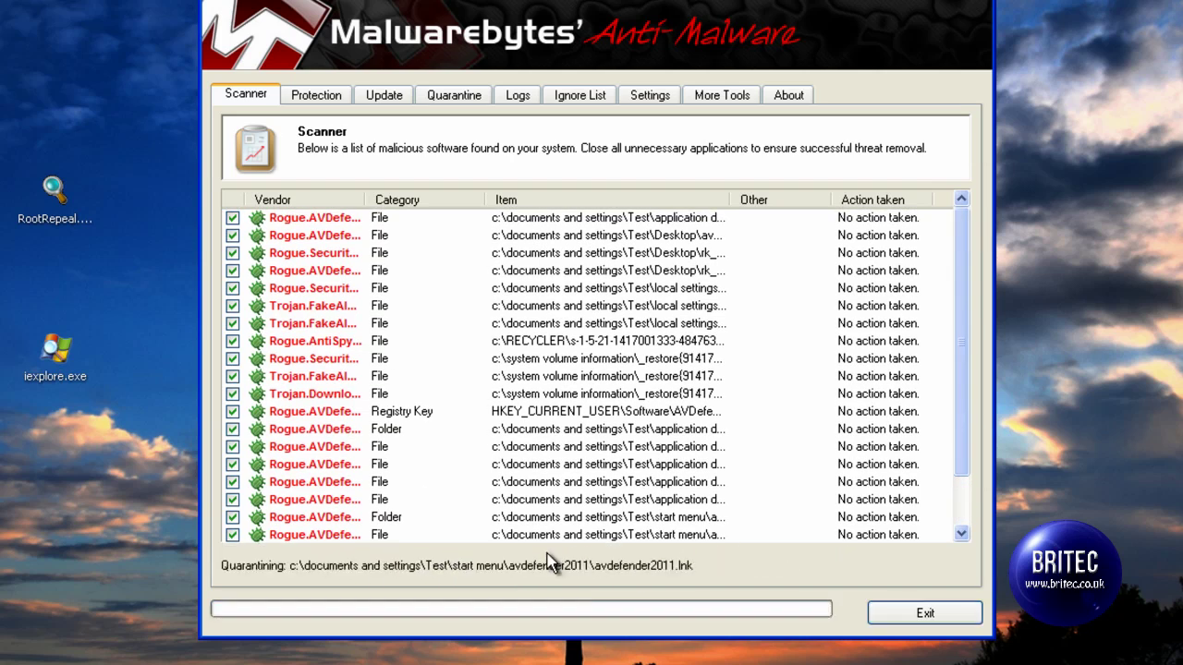
key(n)
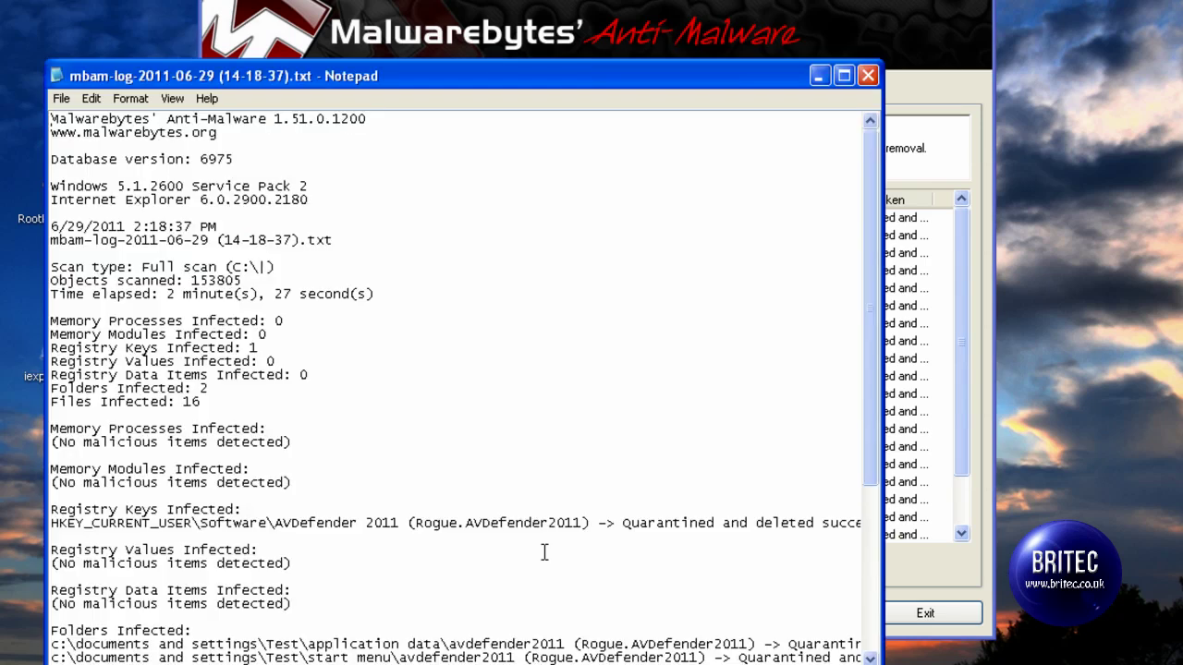
click(869, 77)
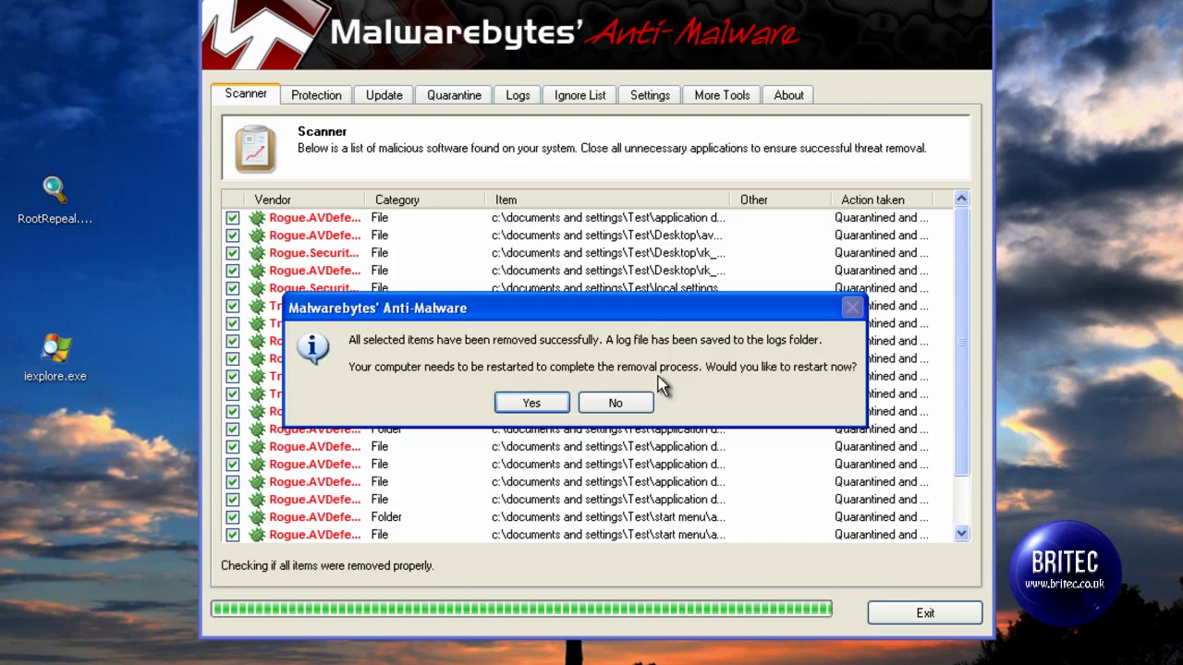
click(535, 404)
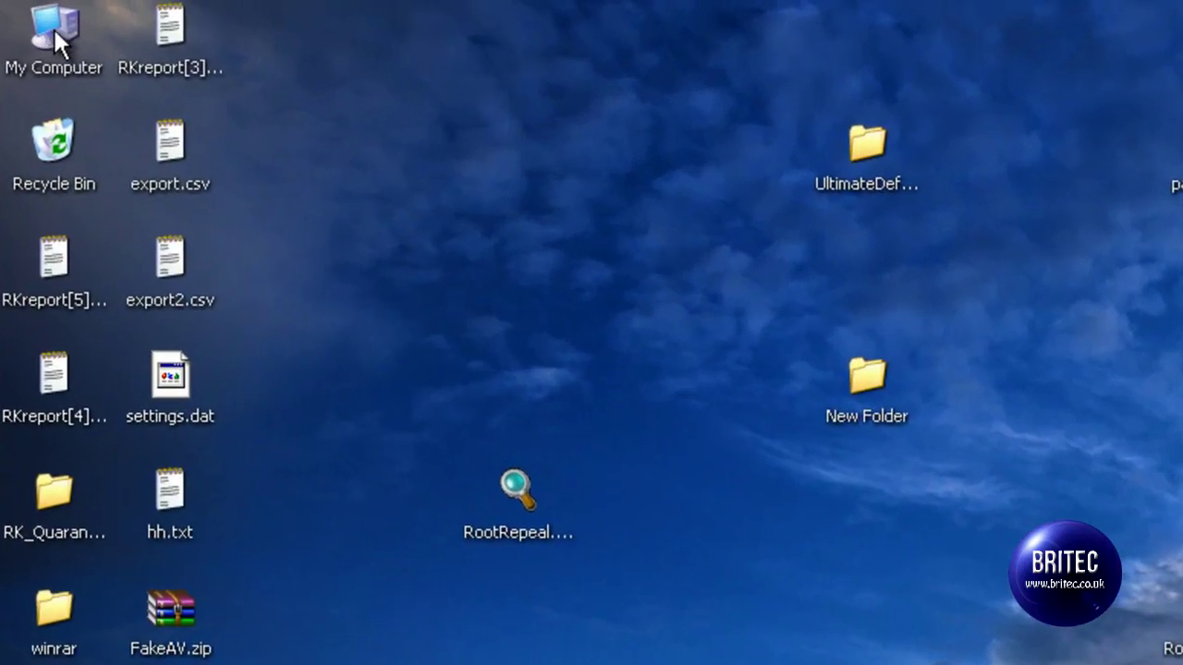
Turn off System Restore in the System Properties and apply the change
right_click(49, 23)
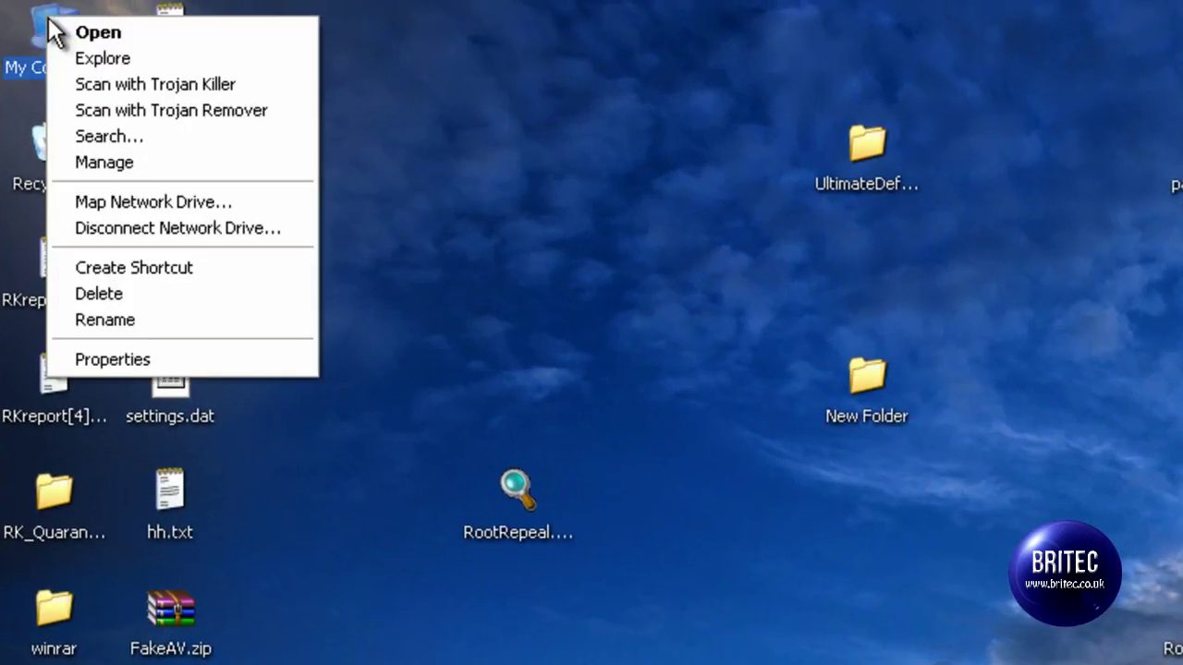
click(170, 359)
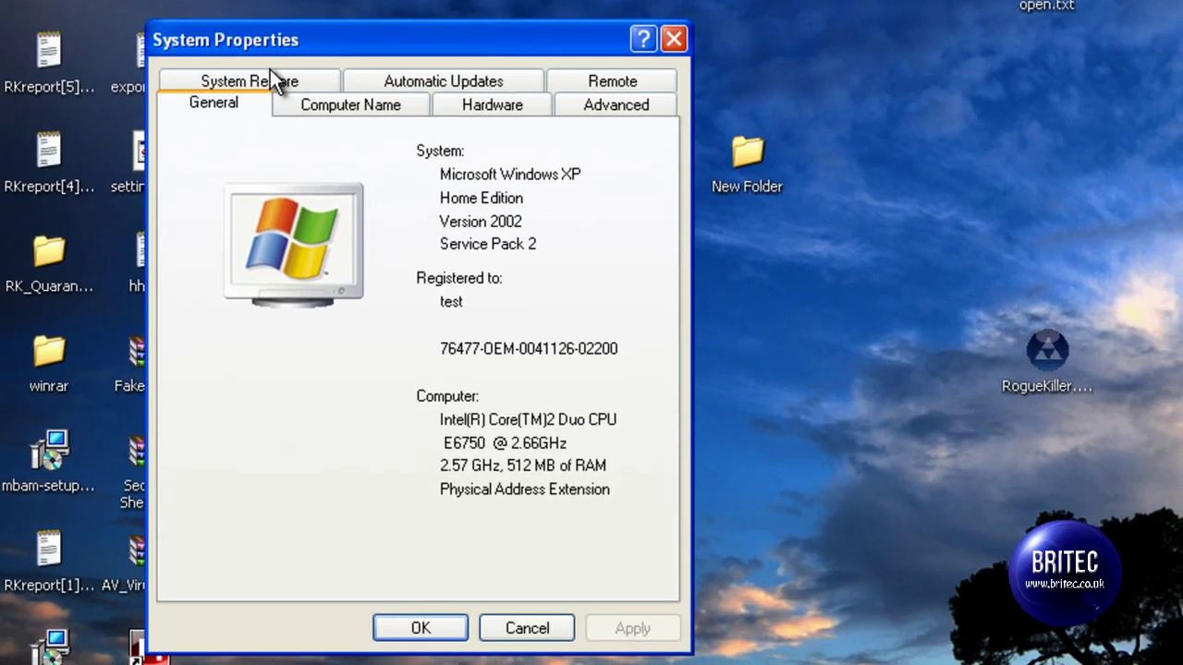
click(270, 80)
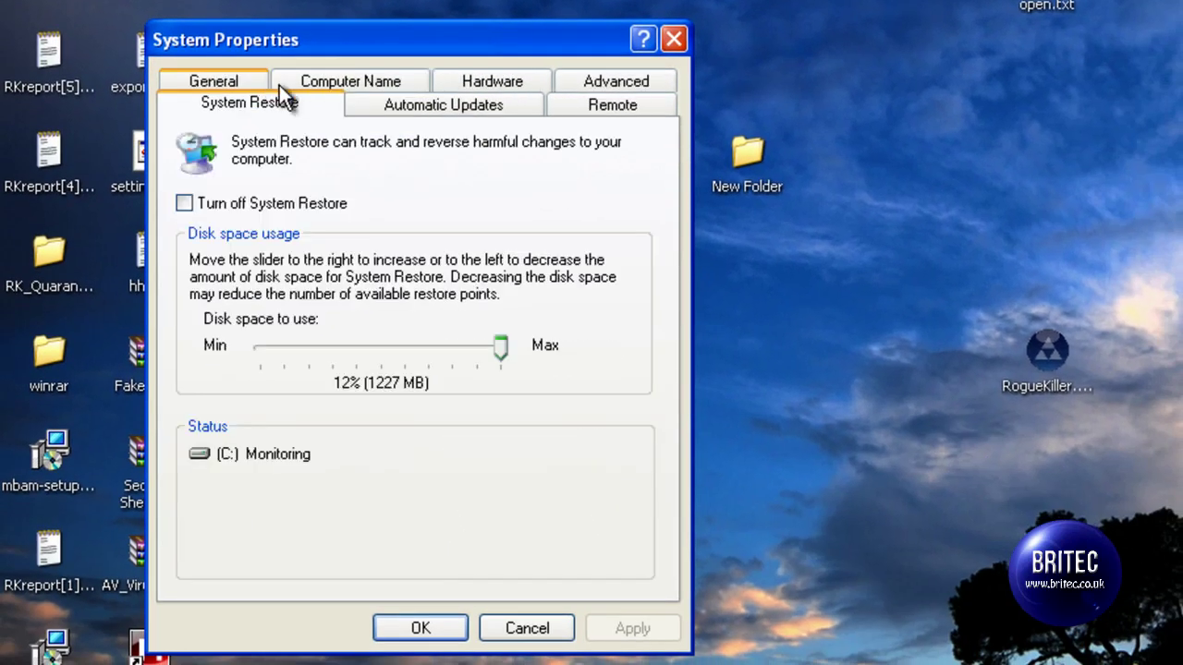
click(185, 204)
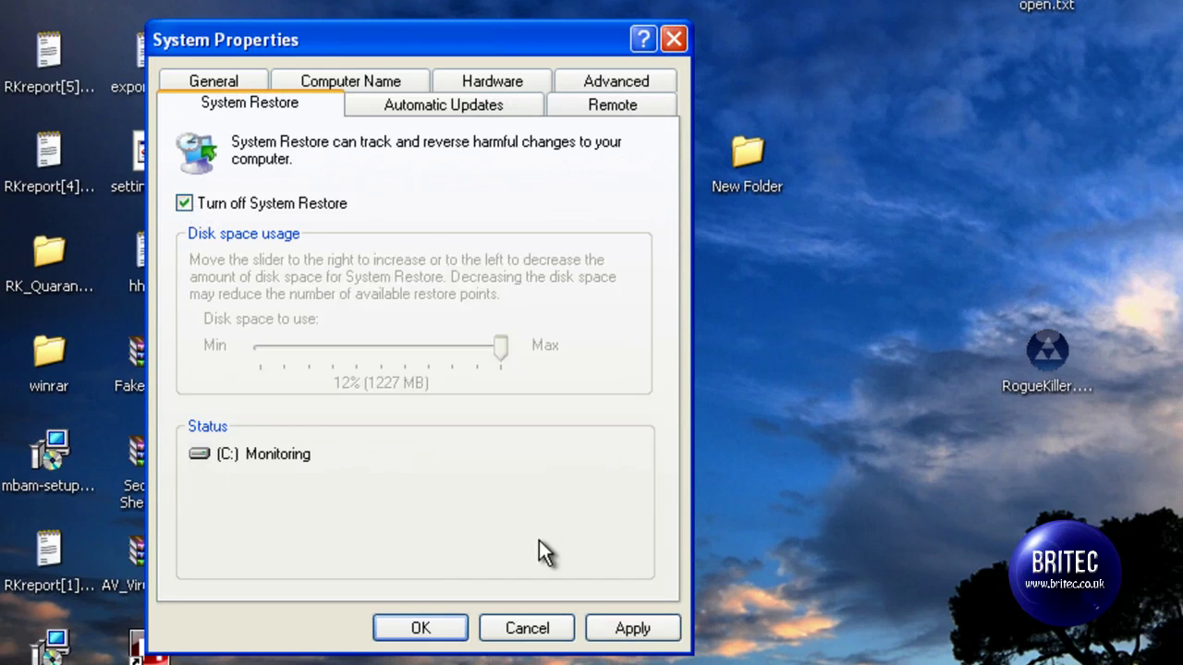
click(628, 630)
click(1052, 520)
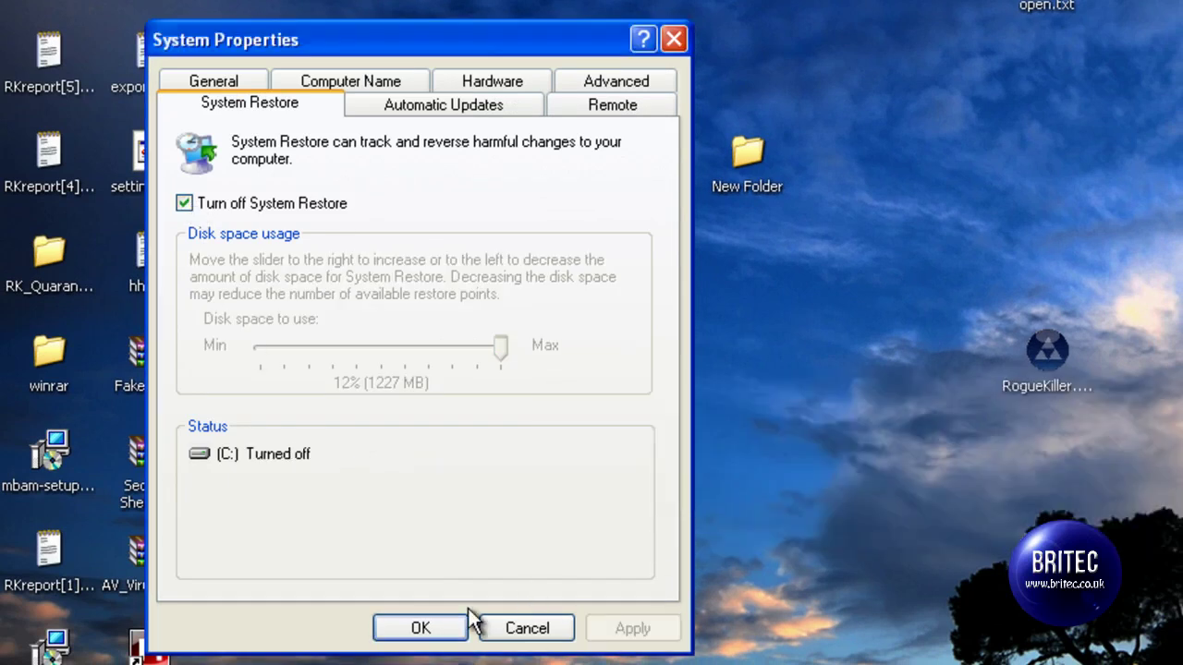
click(419, 632)
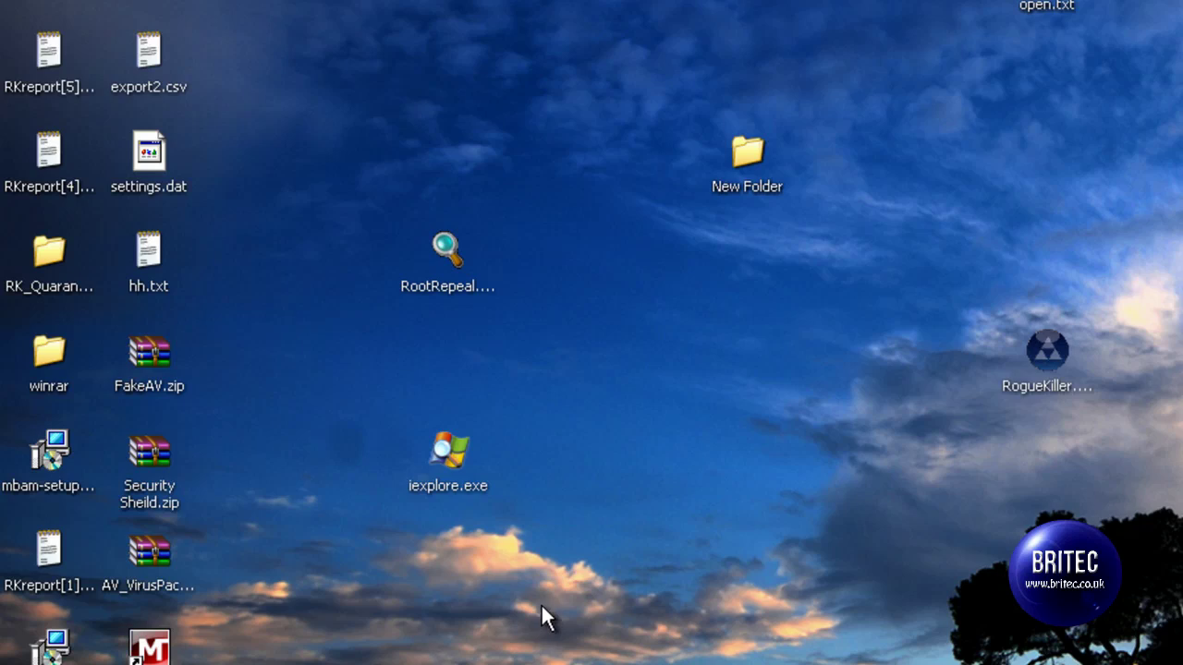
Reopen the System Properties and turn System Restore back on for drive C:
right_click(51, 1)
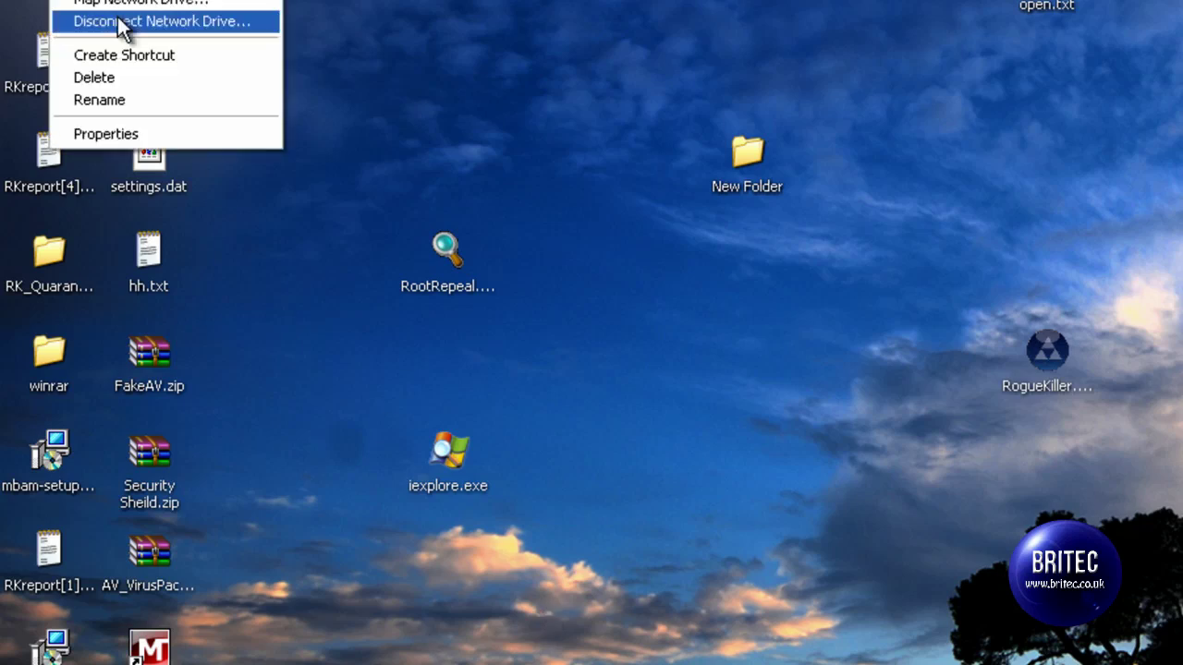
click(128, 137)
click(277, 155)
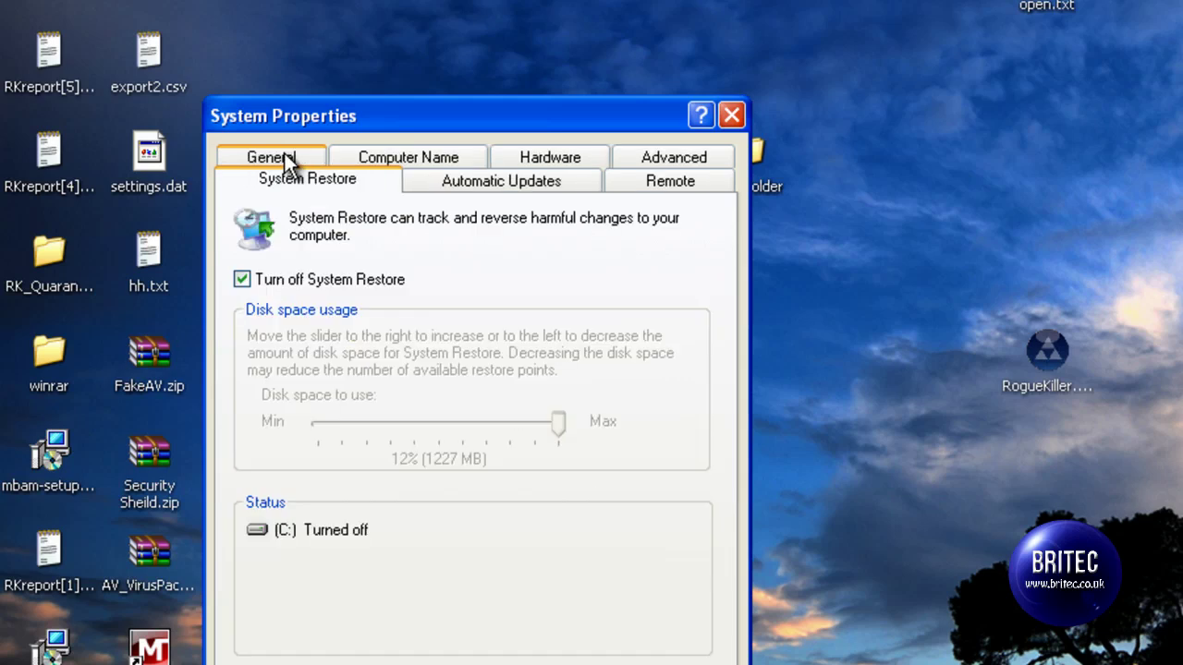
click(241, 279)
click(658, 600)
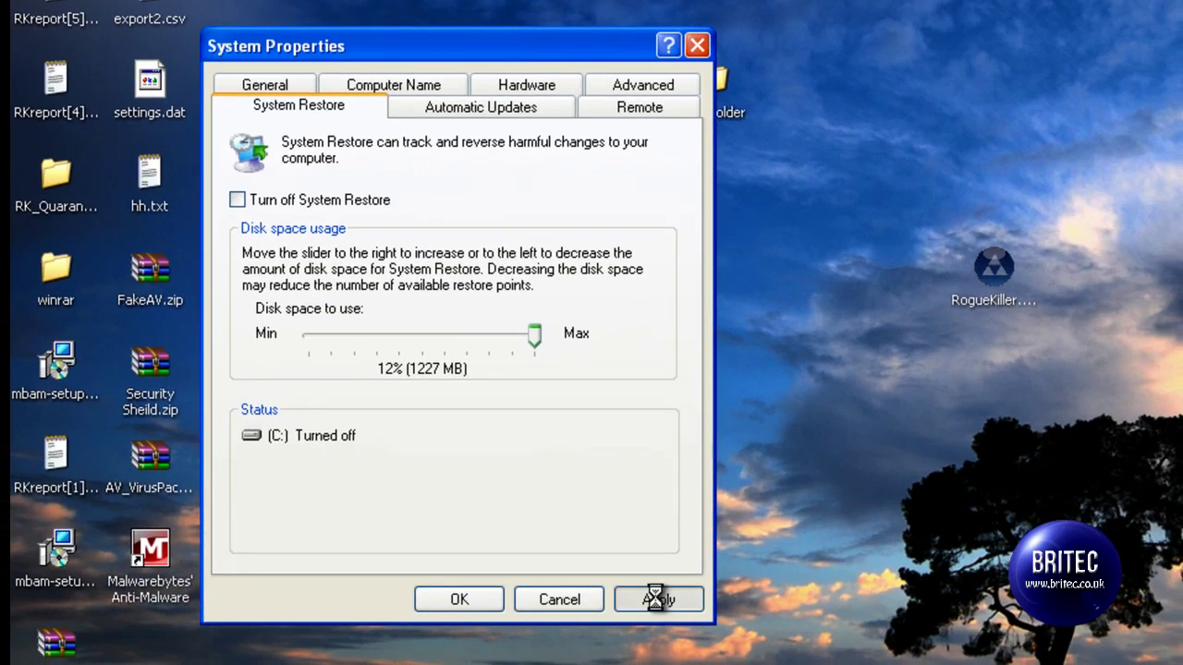
click(459, 599)
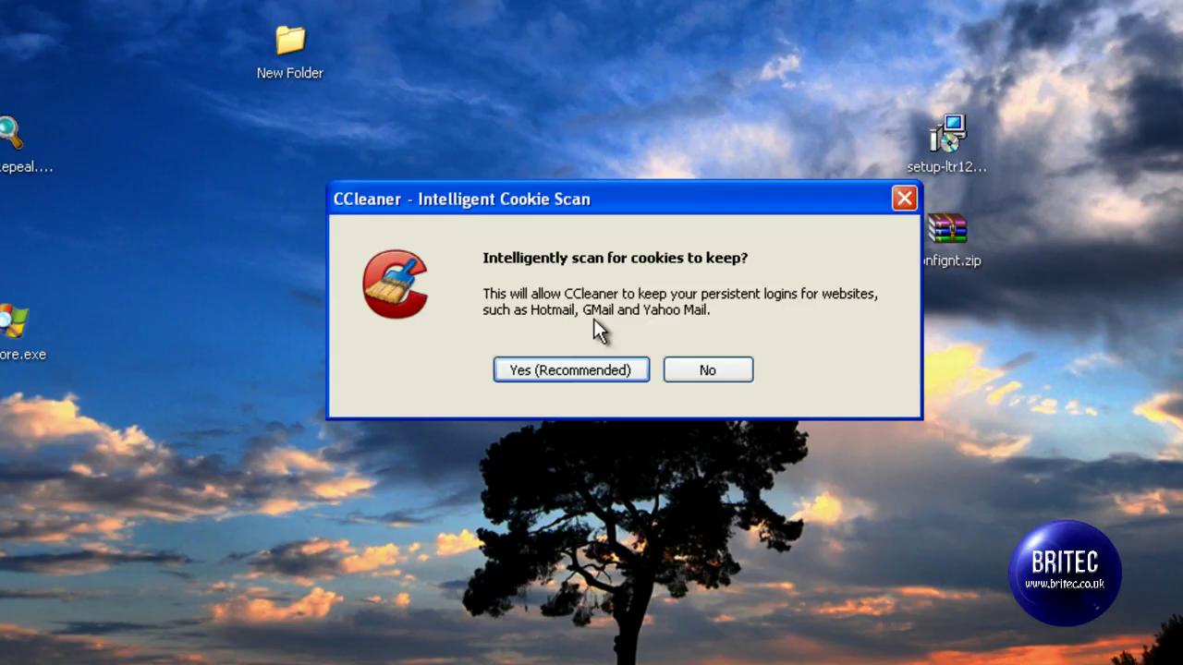
Accept CCleaner's intelligent cookie scan and include DNS Cache, FTP Accounts, Start Menu Shortcuts and Desktop Shortcuts in the System cleaning
click(551, 373)
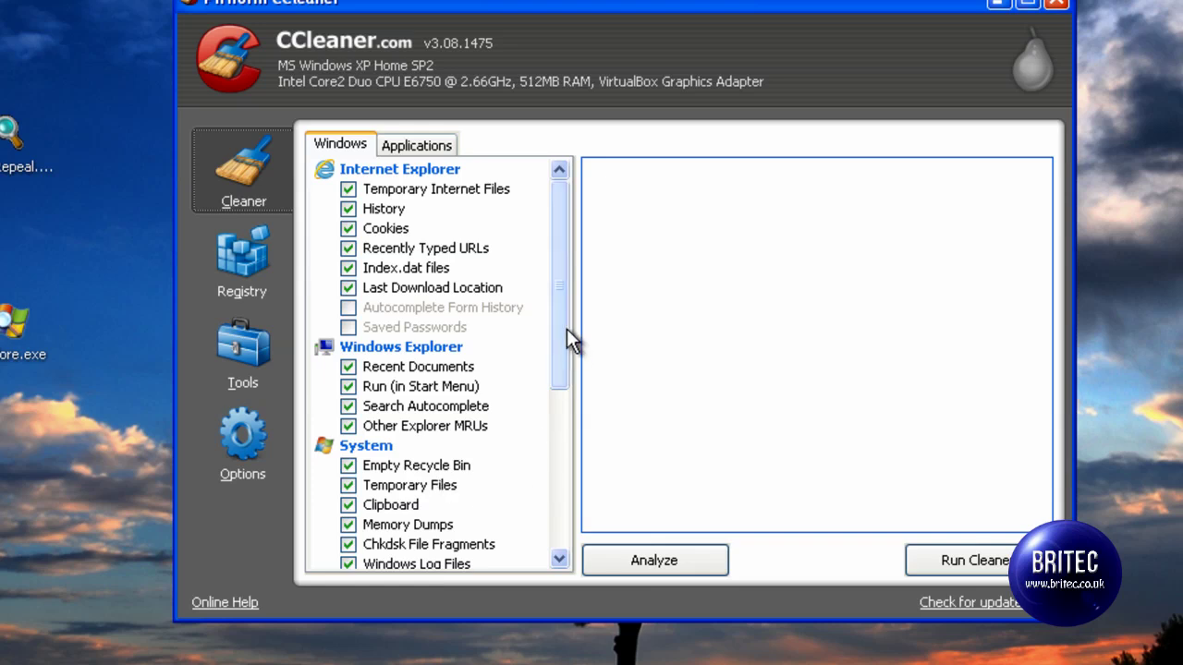
drag(562, 333, 559, 481)
click(353, 313)
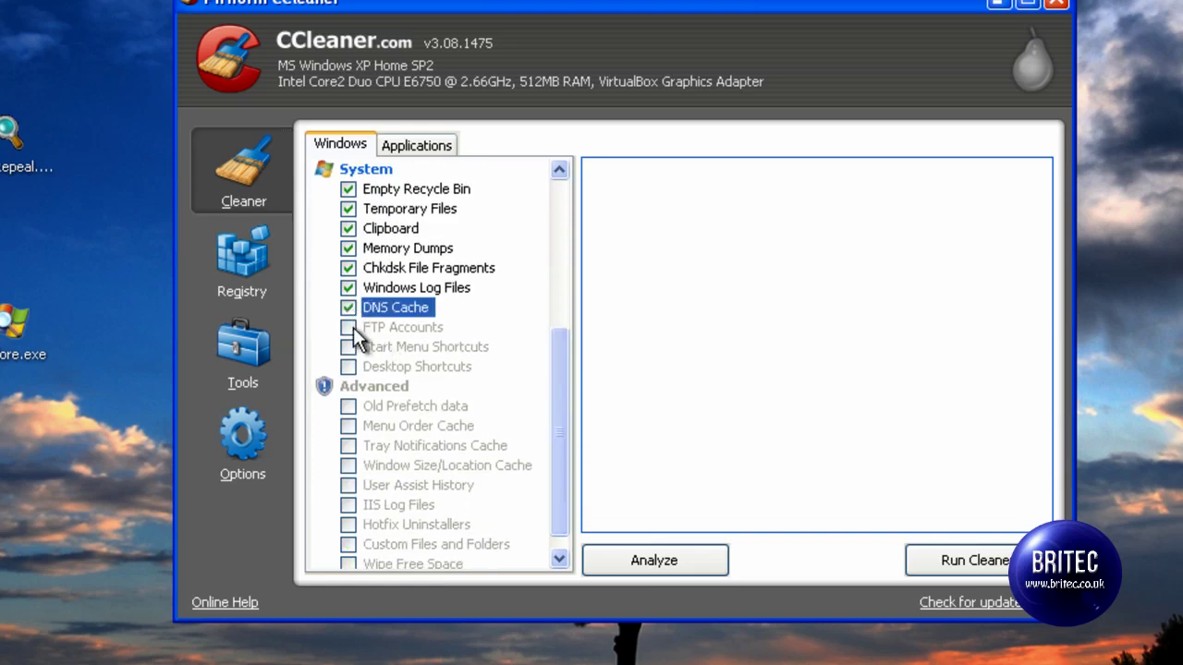
click(350, 329)
click(351, 346)
click(349, 367)
Include Old Prefetch data, Menu Order Cache, Tray Notifications Cache and Window Size/Location Cache in the Advanced cleaning, accepting each warning
click(348, 406)
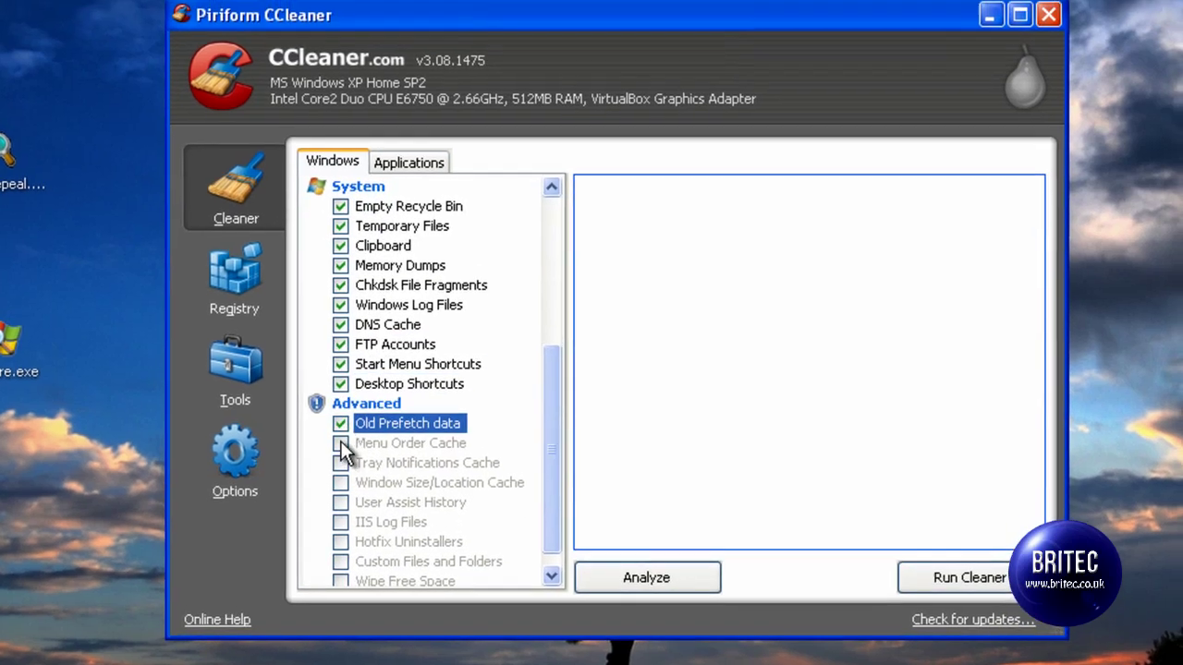
click(347, 446)
click(588, 381)
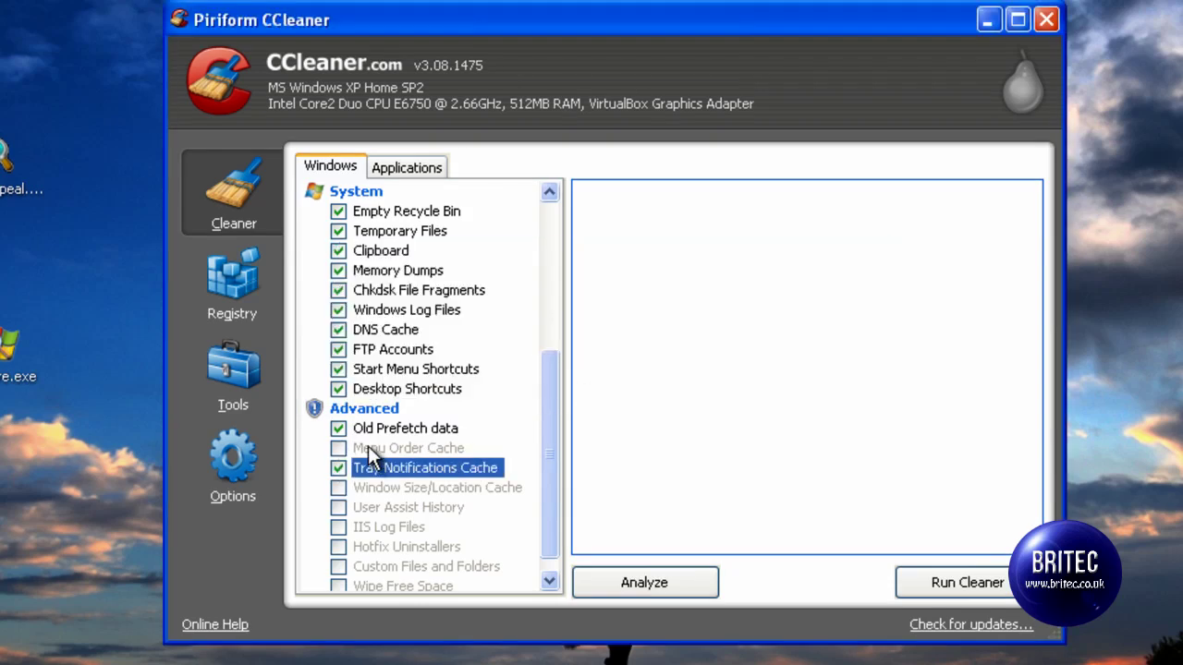
click(338, 448)
click(605, 379)
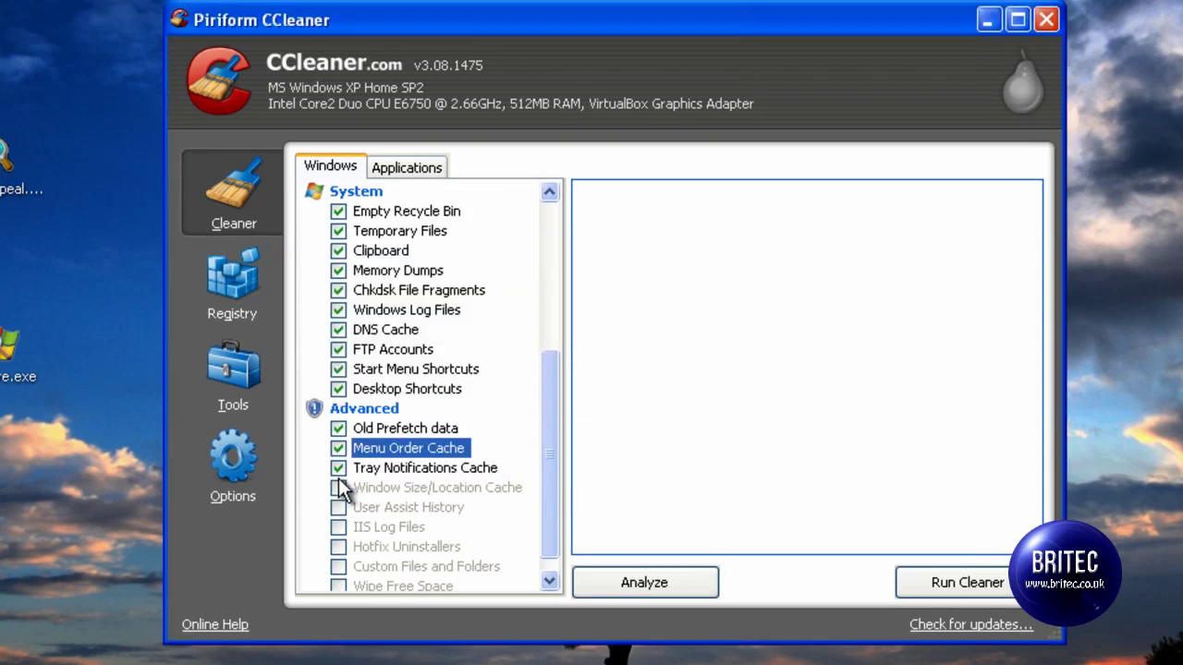
click(338, 487)
click(600, 379)
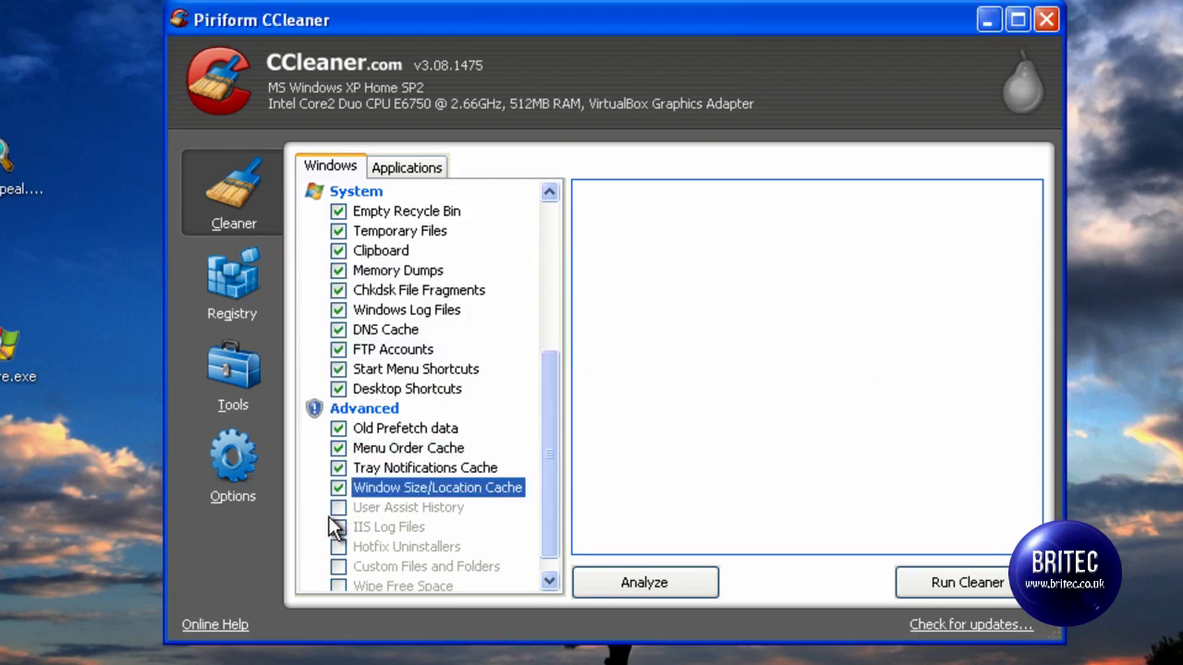
Include User Assist History, IIS Log Files, Hotfix Uninstallers and Custom Files and Folders in the Advanced cleaning, leaving out Wipe Free Space
click(339, 508)
click(603, 375)
click(339, 527)
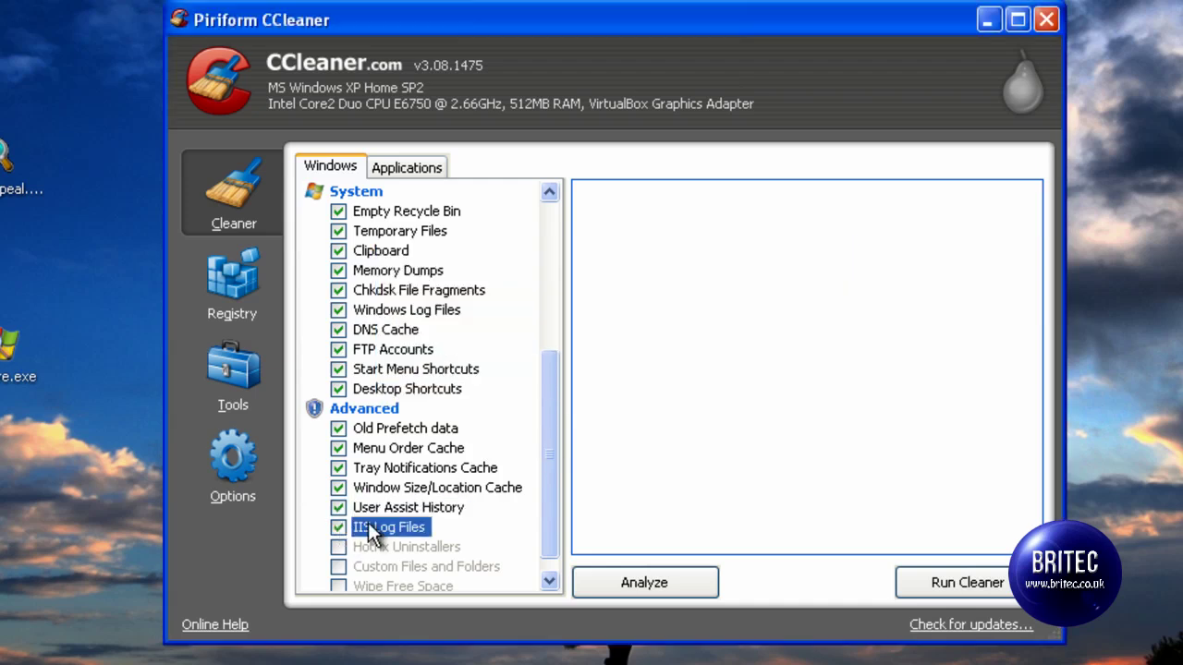
click(339, 546)
click(338, 567)
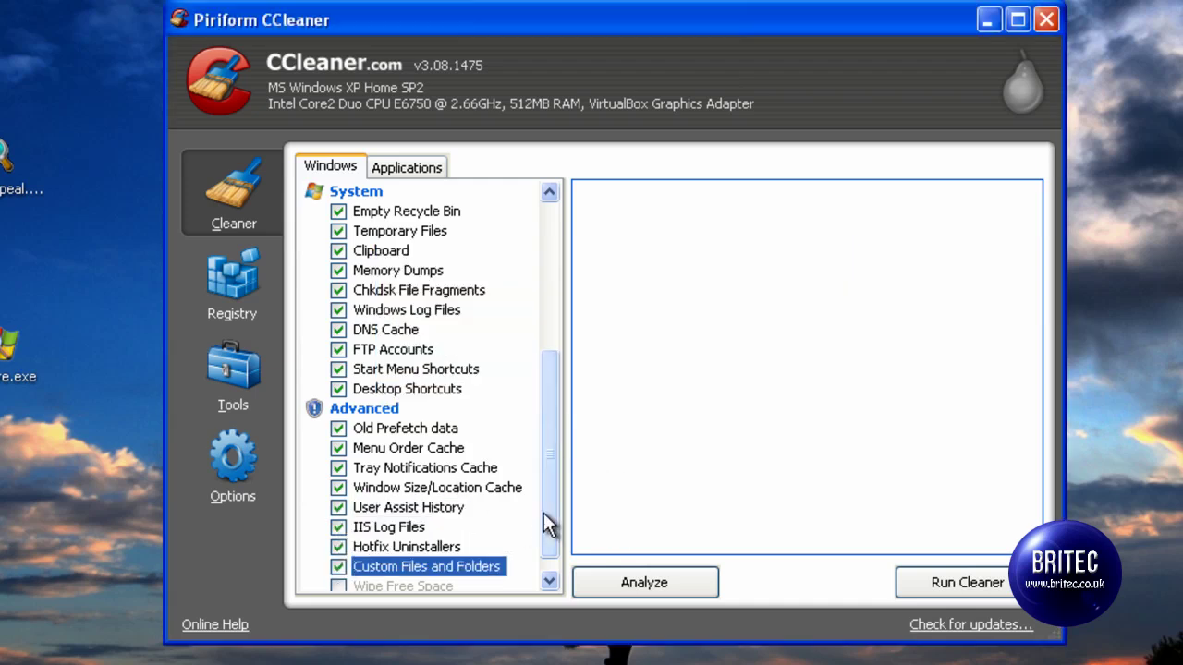
scroll(544, 545, down, 1)
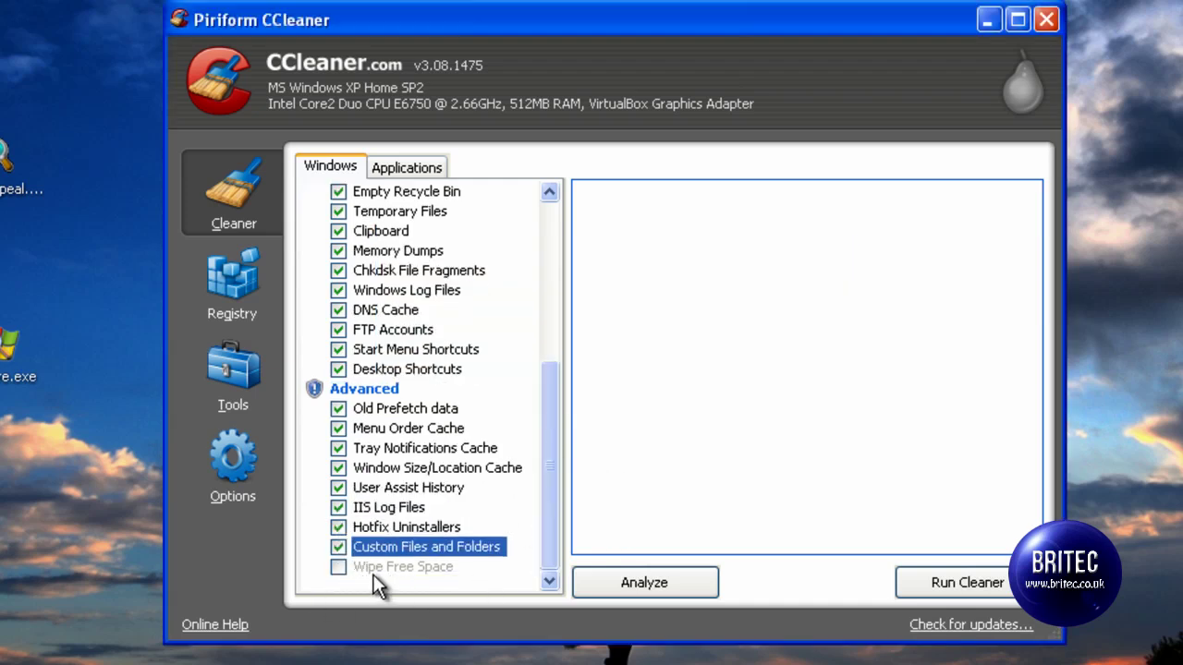
drag(560, 475, 559, 415)
Review the advanced and basic program settings, try Secure file deletion with Simple Overwrite (1 pass), and return to Normal file deletion
click(244, 459)
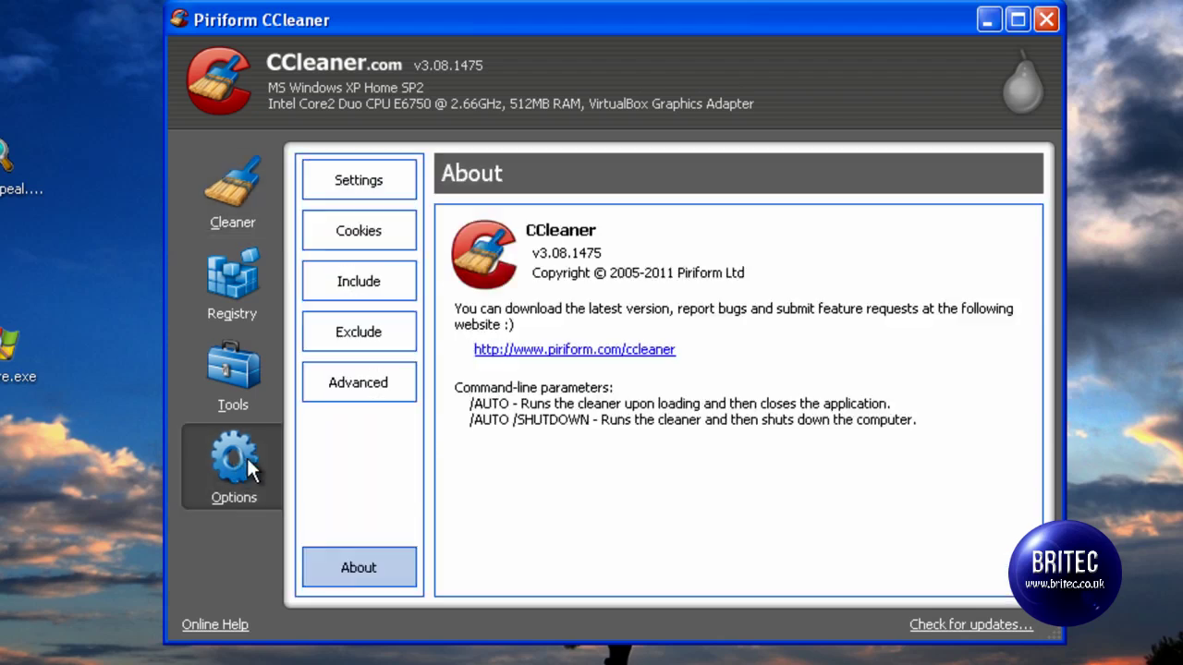
click(356, 377)
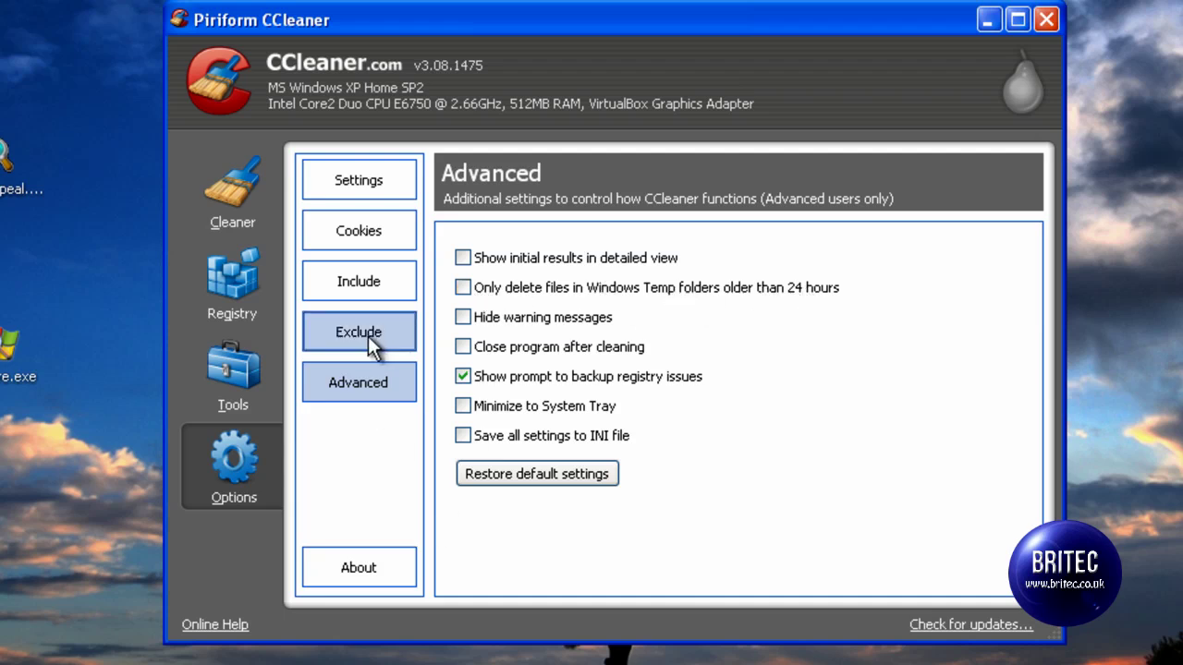
click(359, 185)
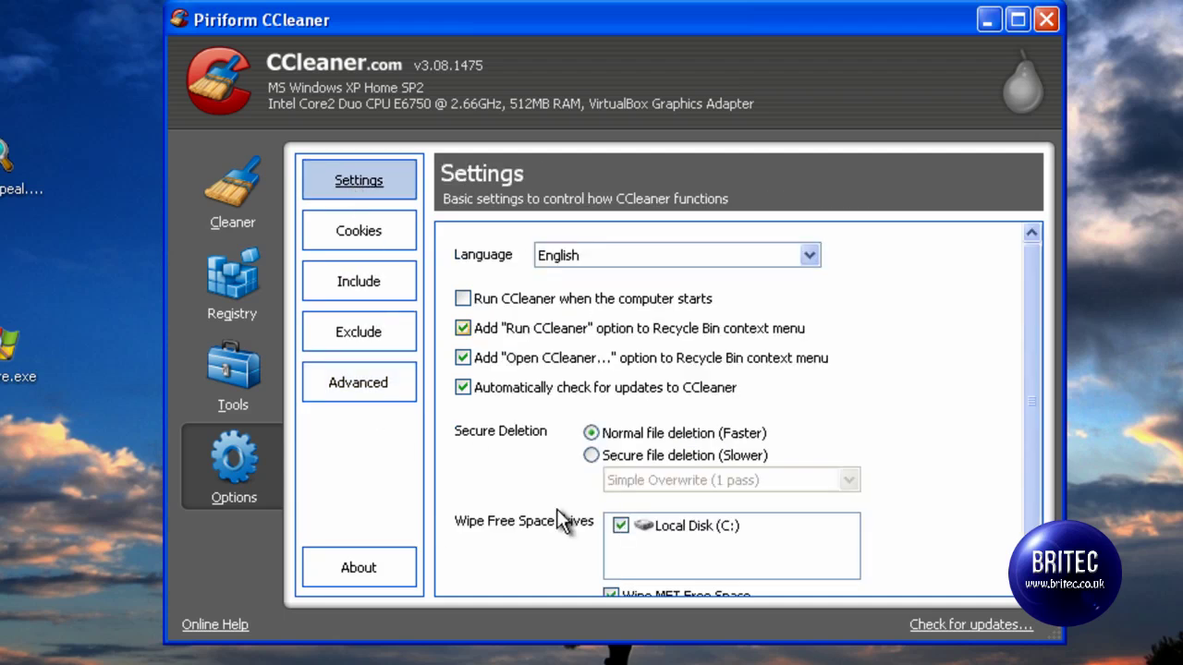
click(591, 455)
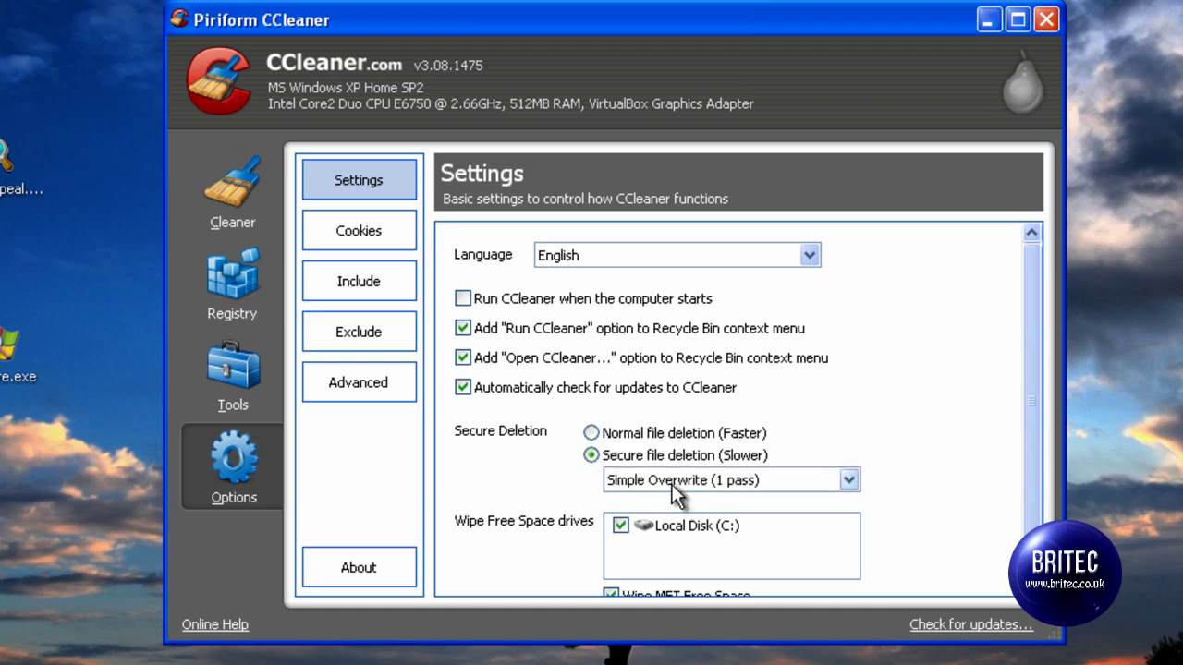
click(719, 481)
click(720, 482)
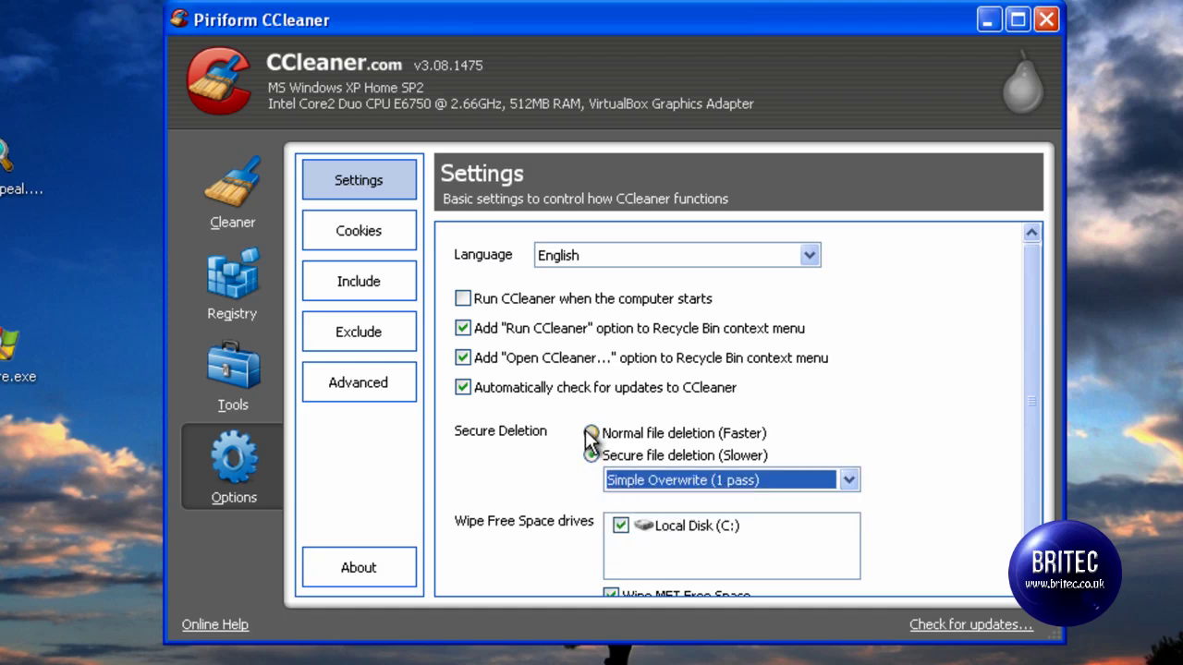
click(590, 433)
Return to the file cleaner and analyze the selected Windows and application items
click(232, 282)
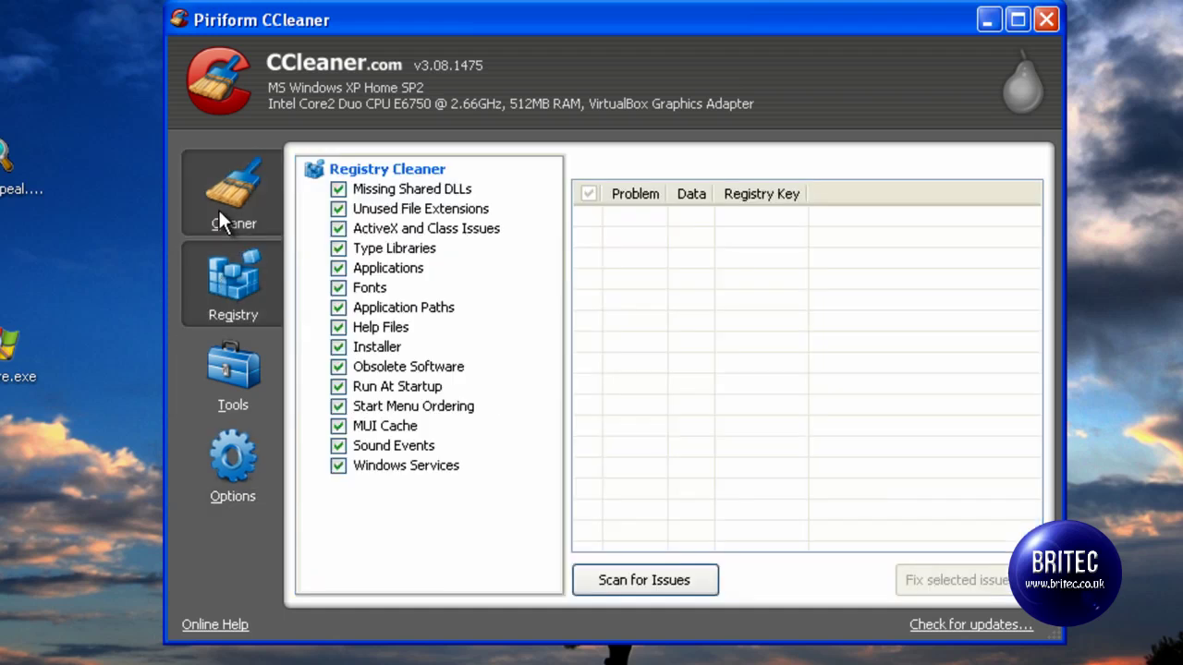
click(217, 213)
click(647, 584)
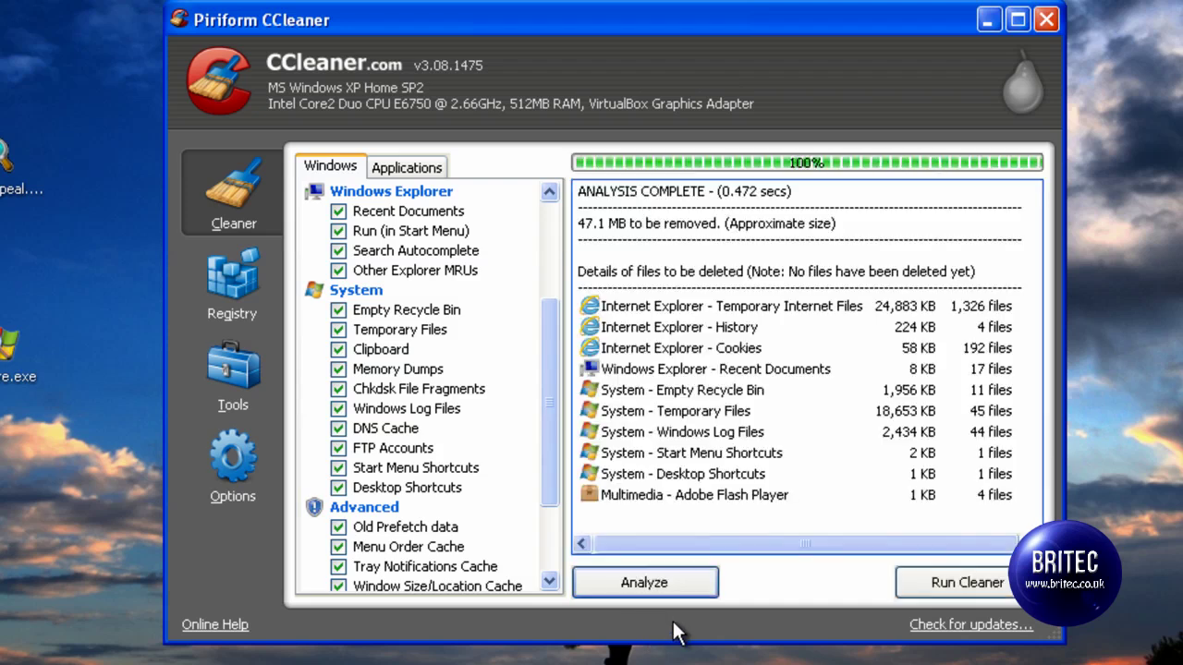
Run the cleaner to delete the analyzed files permanently, suppressing the confirmation message for future runs, and close the program
click(961, 583)
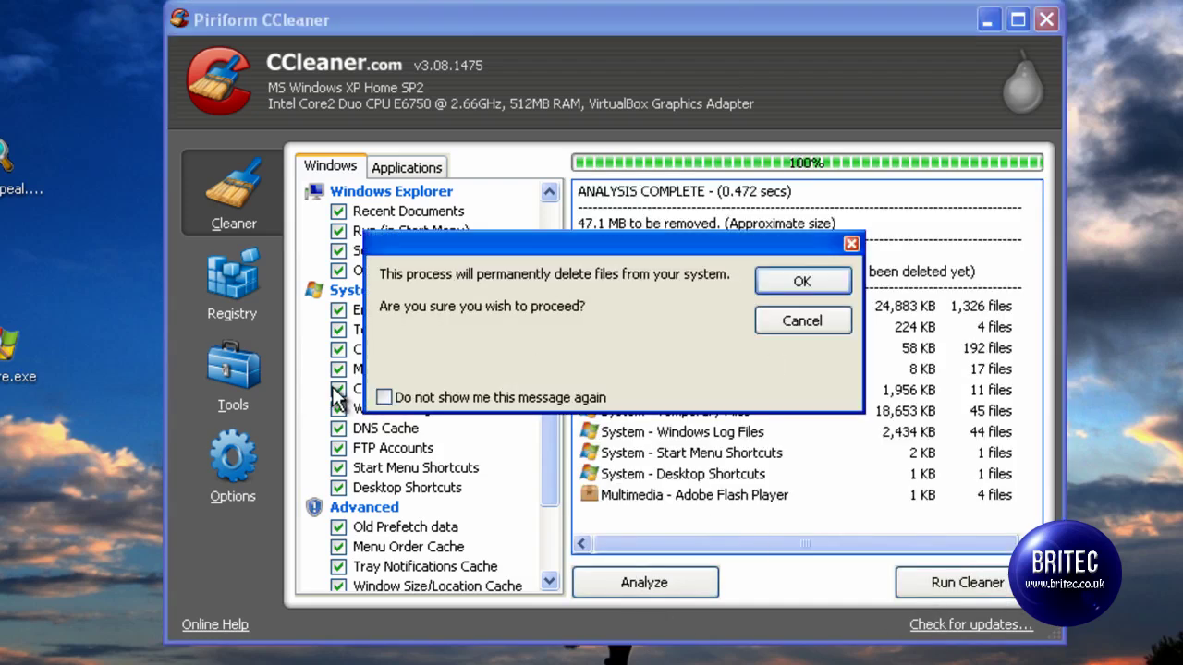
click(383, 397)
click(801, 281)
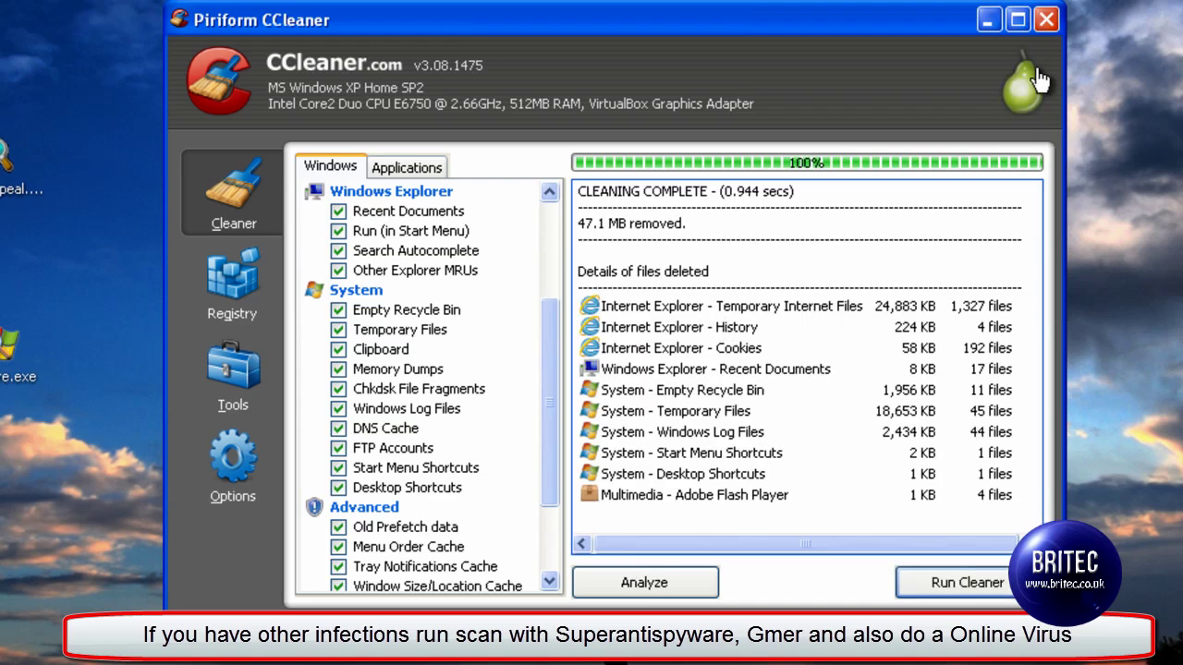
click(1045, 20)
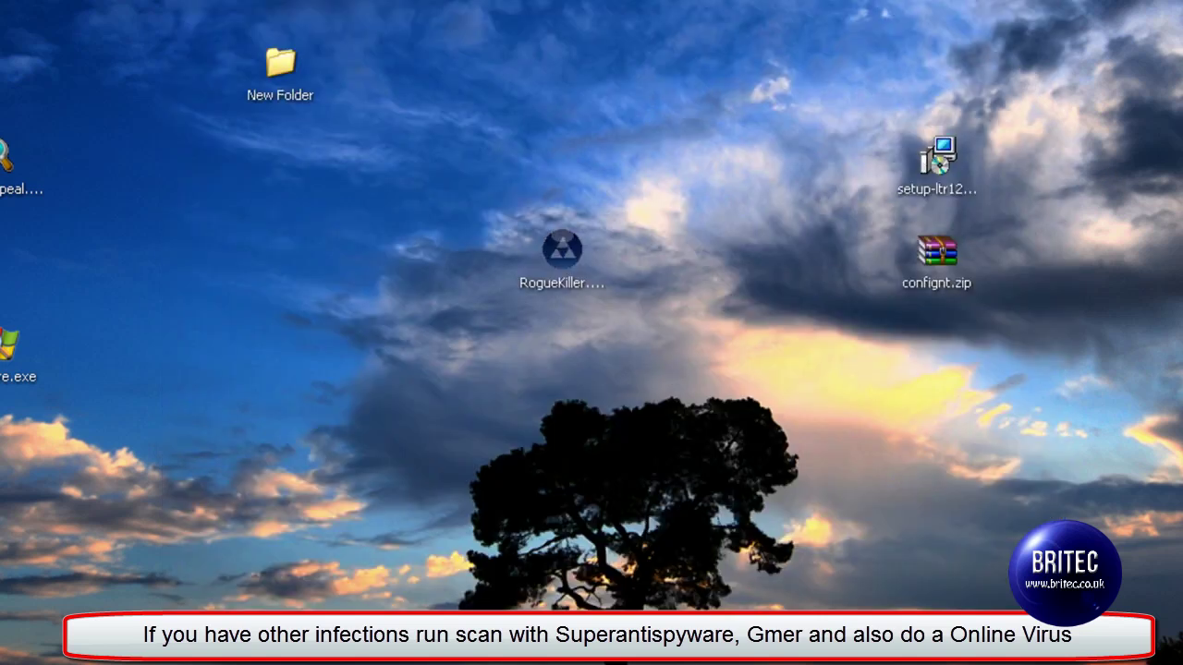